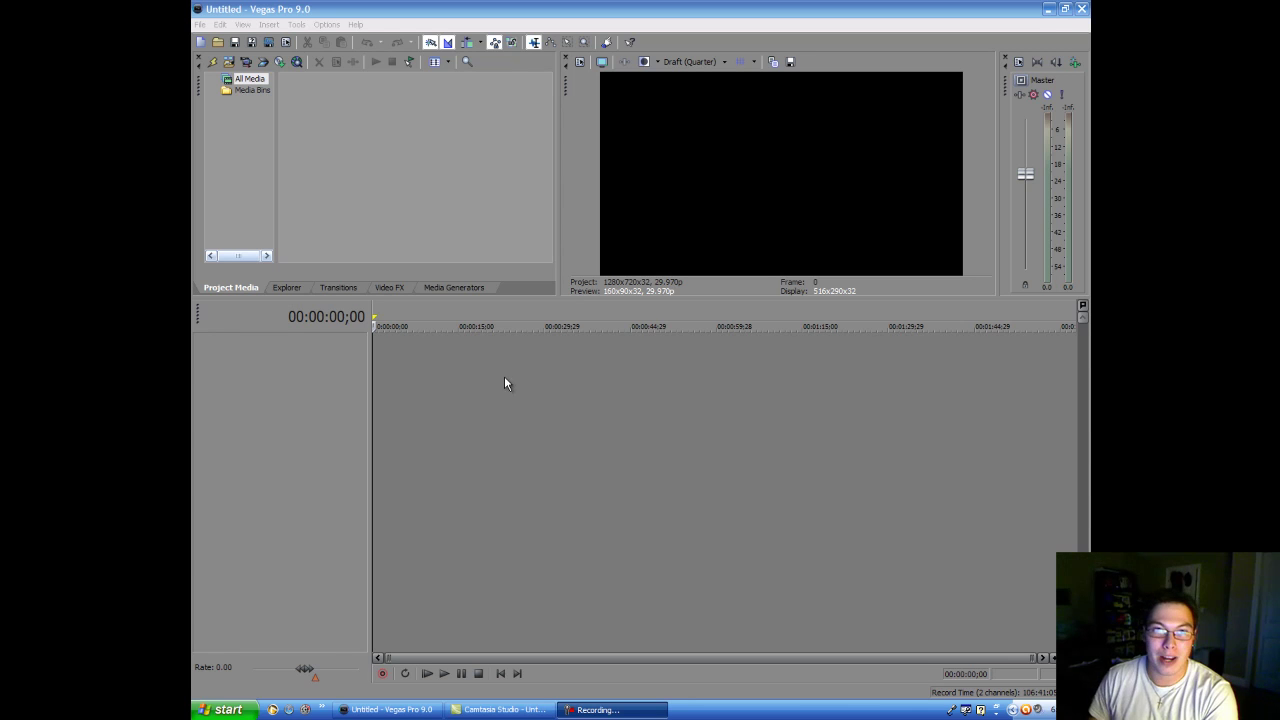
Step: Bring the empty Untitled 1280x720 Vegas Pro project window to the front
left_click(478, 196)
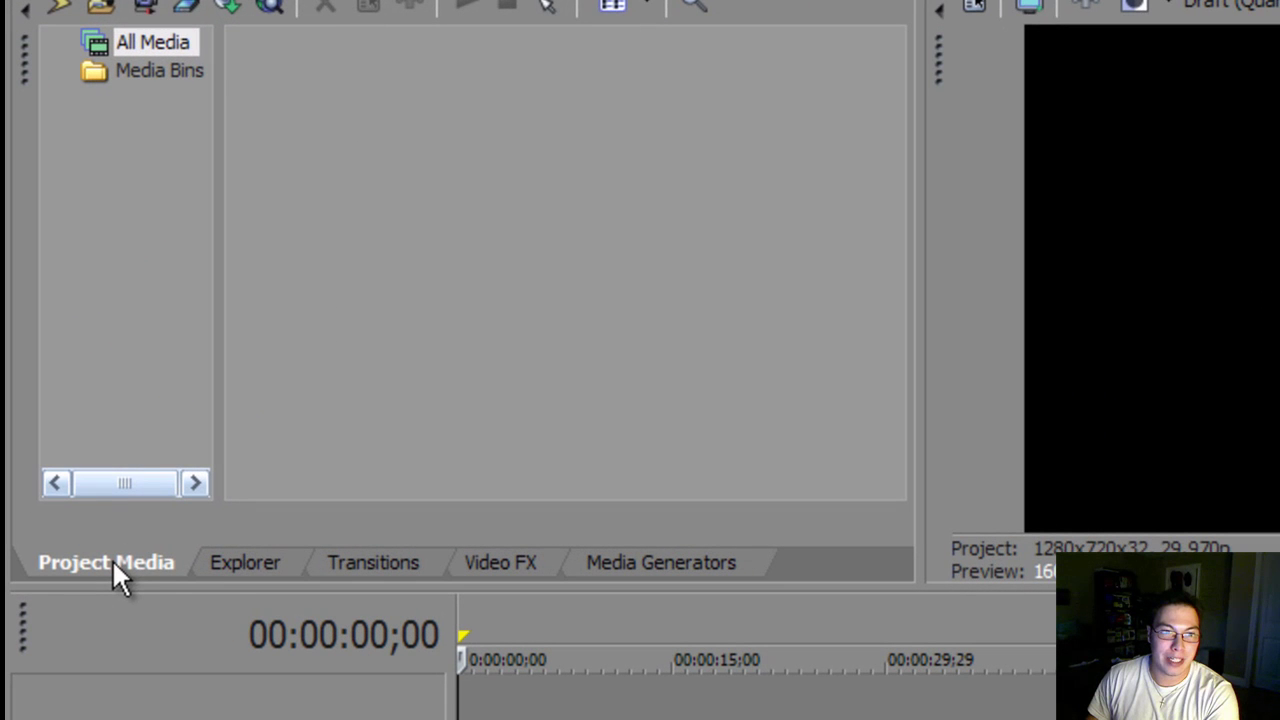
left_click(233, 562)
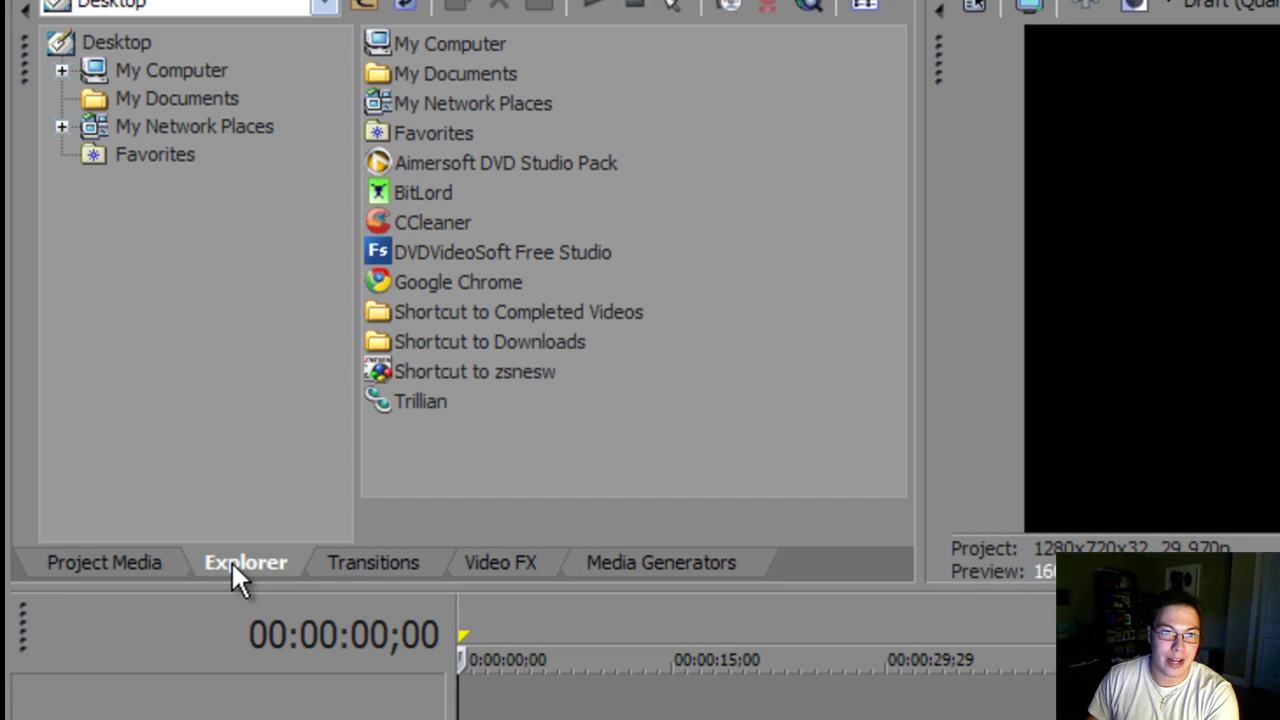
left_click(367, 562)
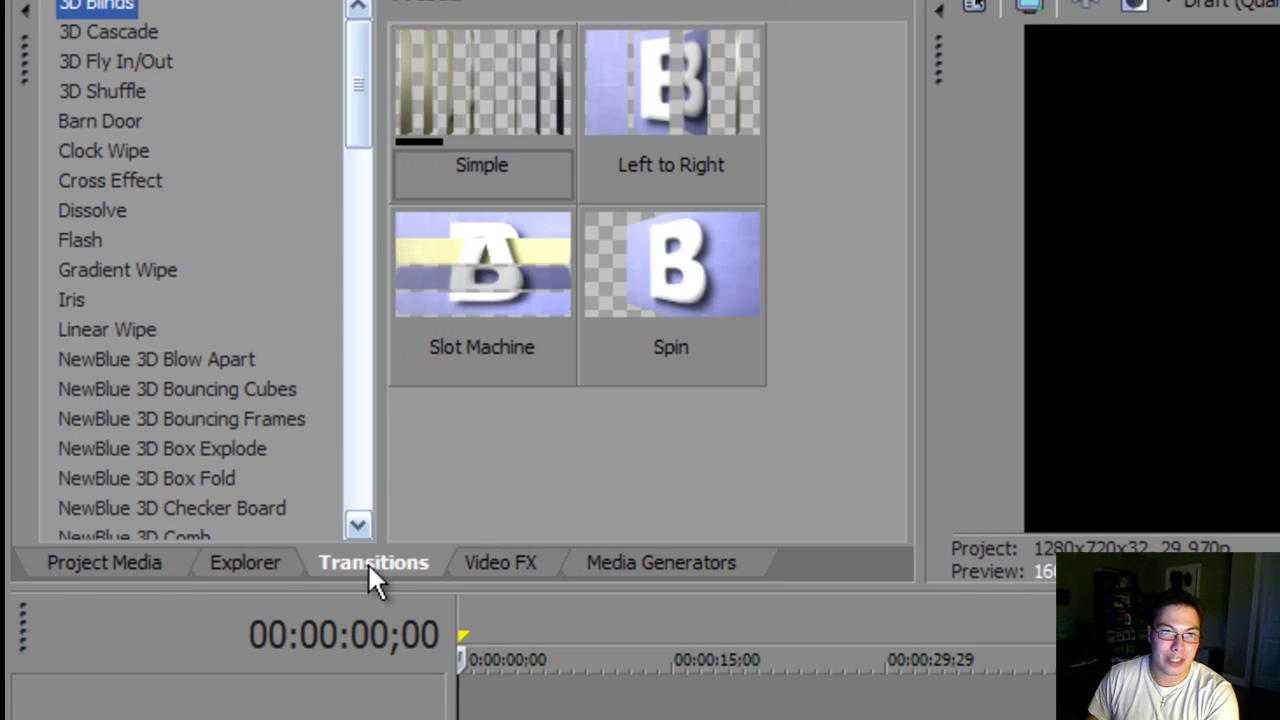
left_click(511, 562)
left_click(643, 562)
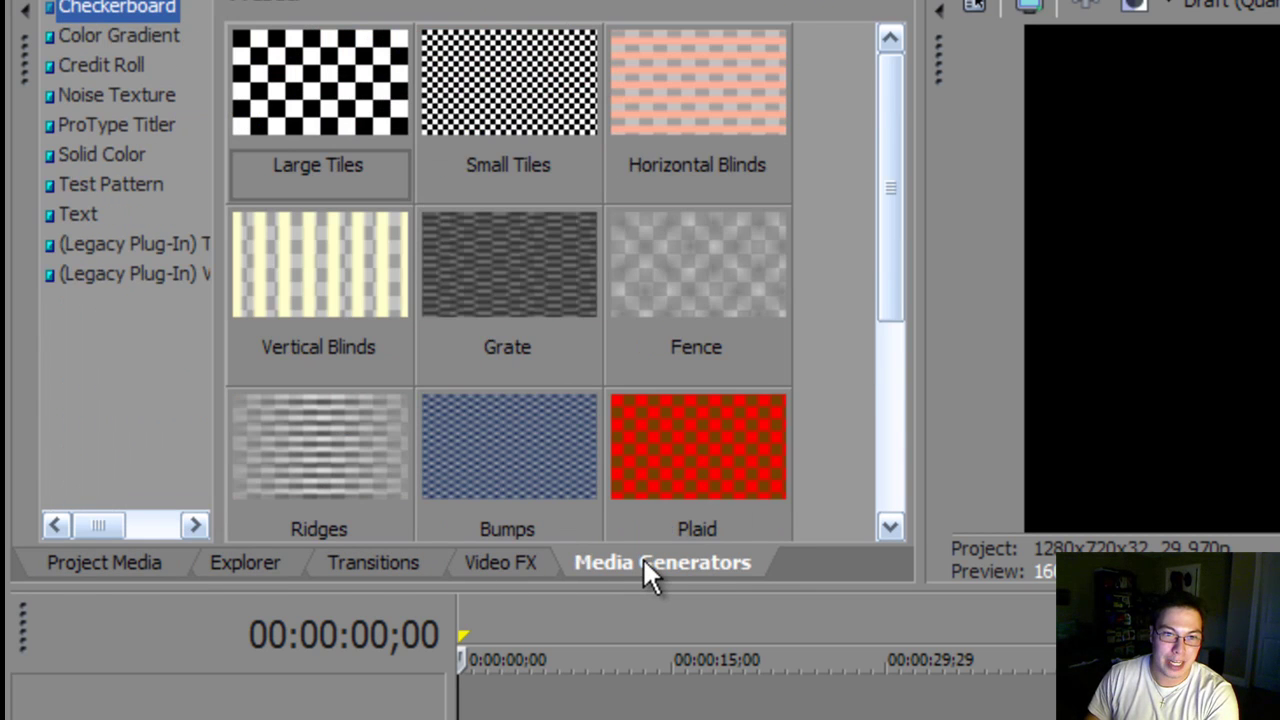
left_click(78, 566)
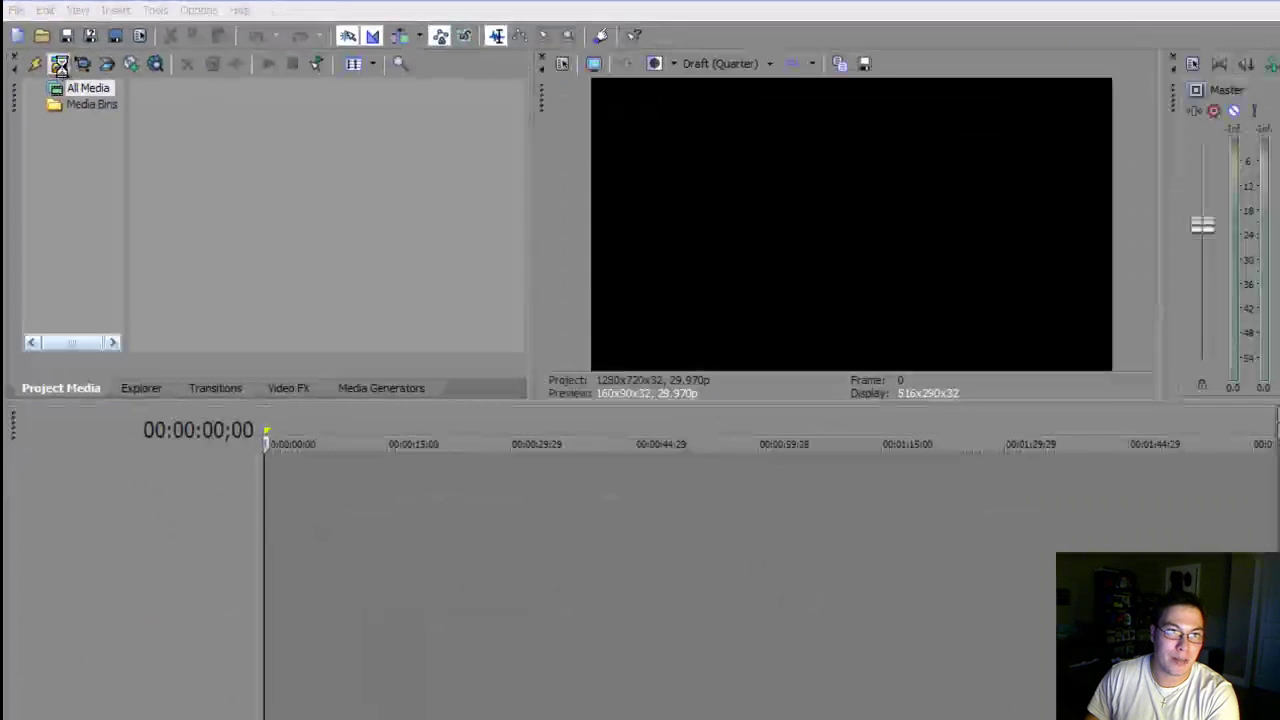
Step: Import 'Particle Illusion Effects-HADOKEN!!!!!!!.mp4' from Downloads, retrying after dismissing the open error
left_click(193, 212)
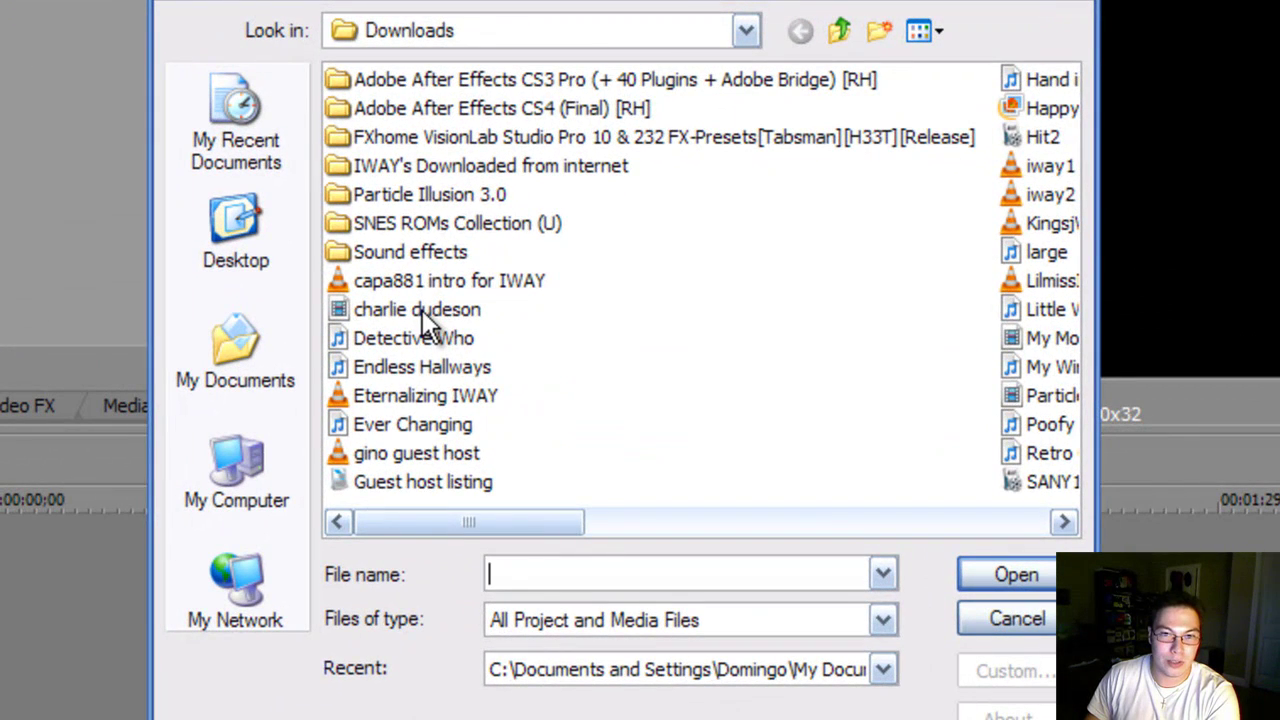
double_click(422, 310)
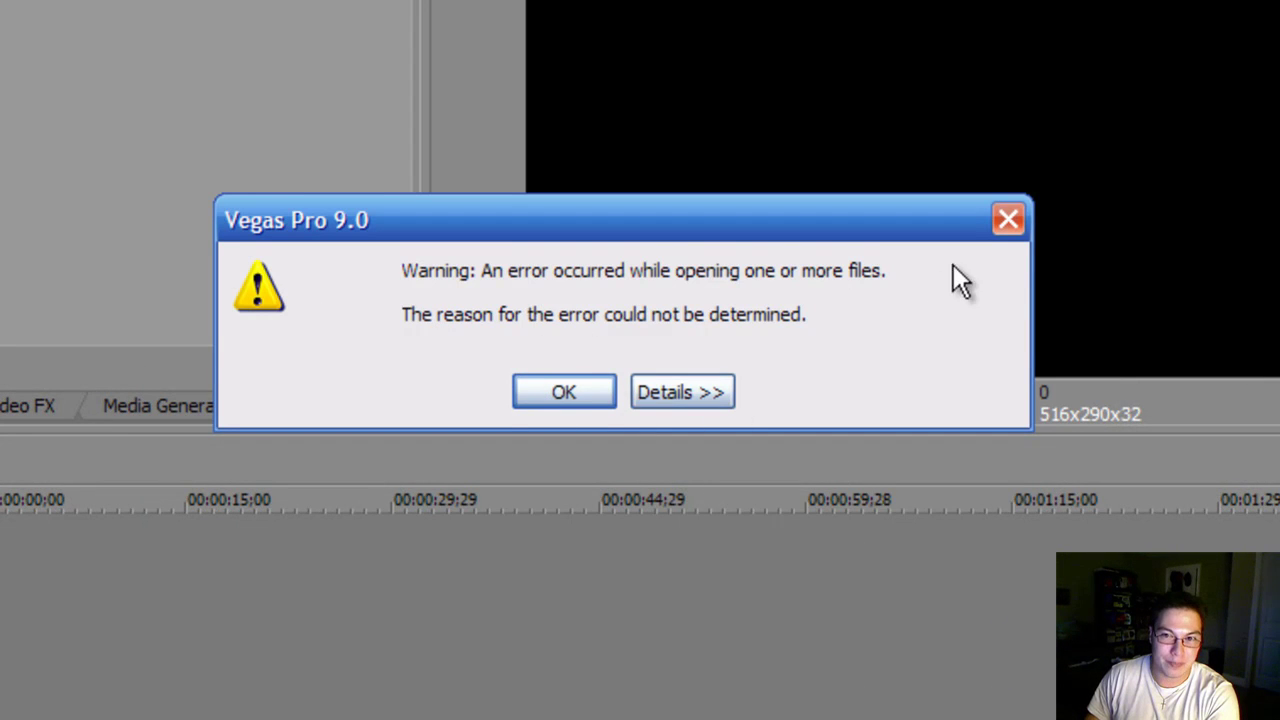
left_click(1008, 219)
left_click(55, 57)
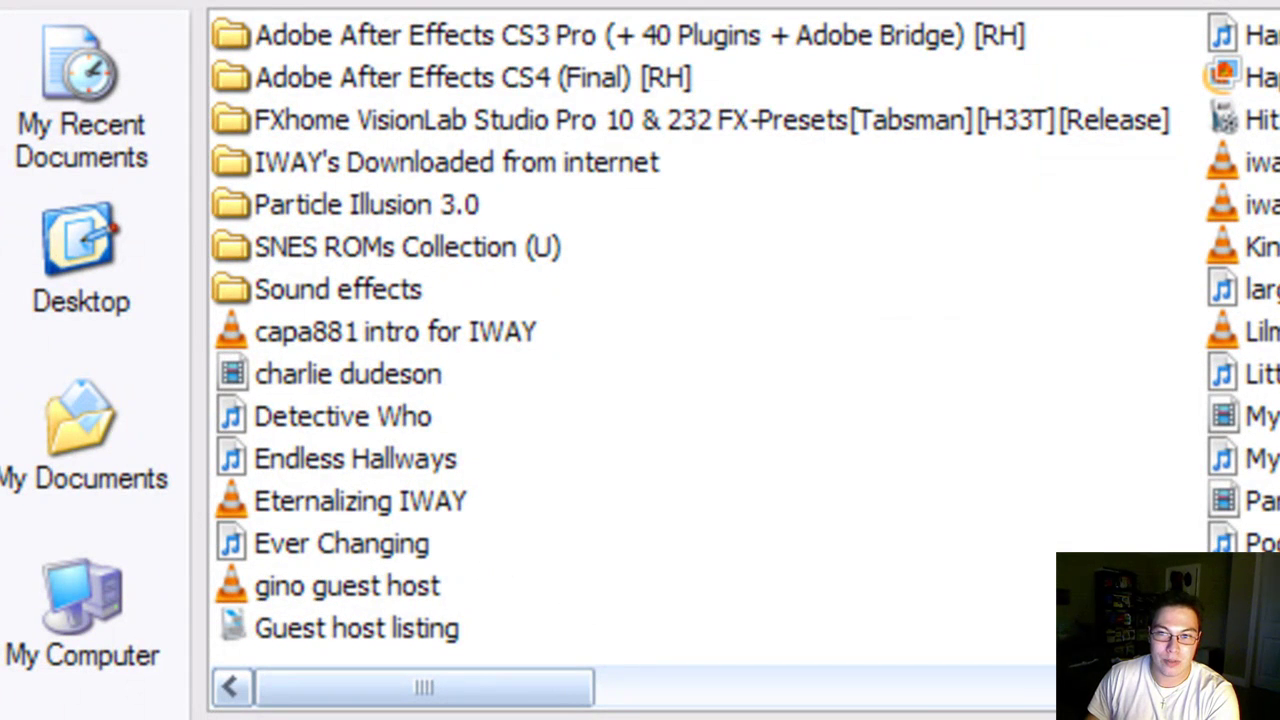
scroll(583, 560, "right", 1)
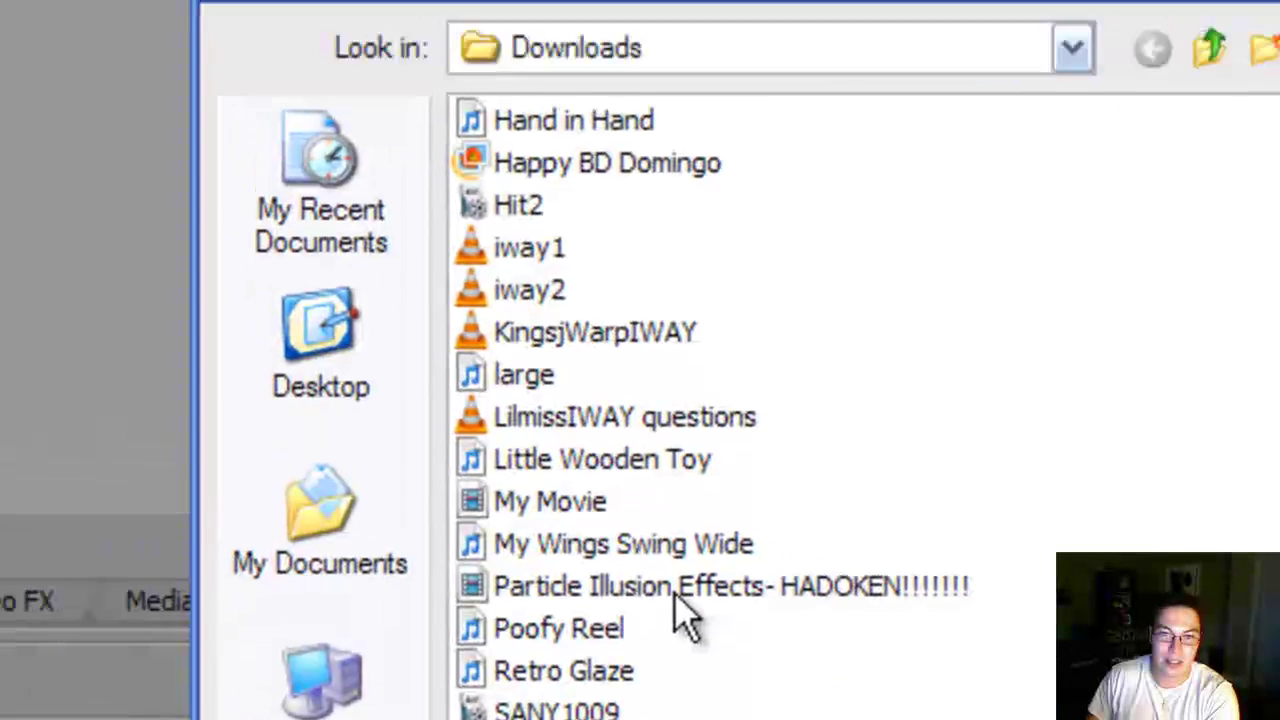
double_click(438, 500)
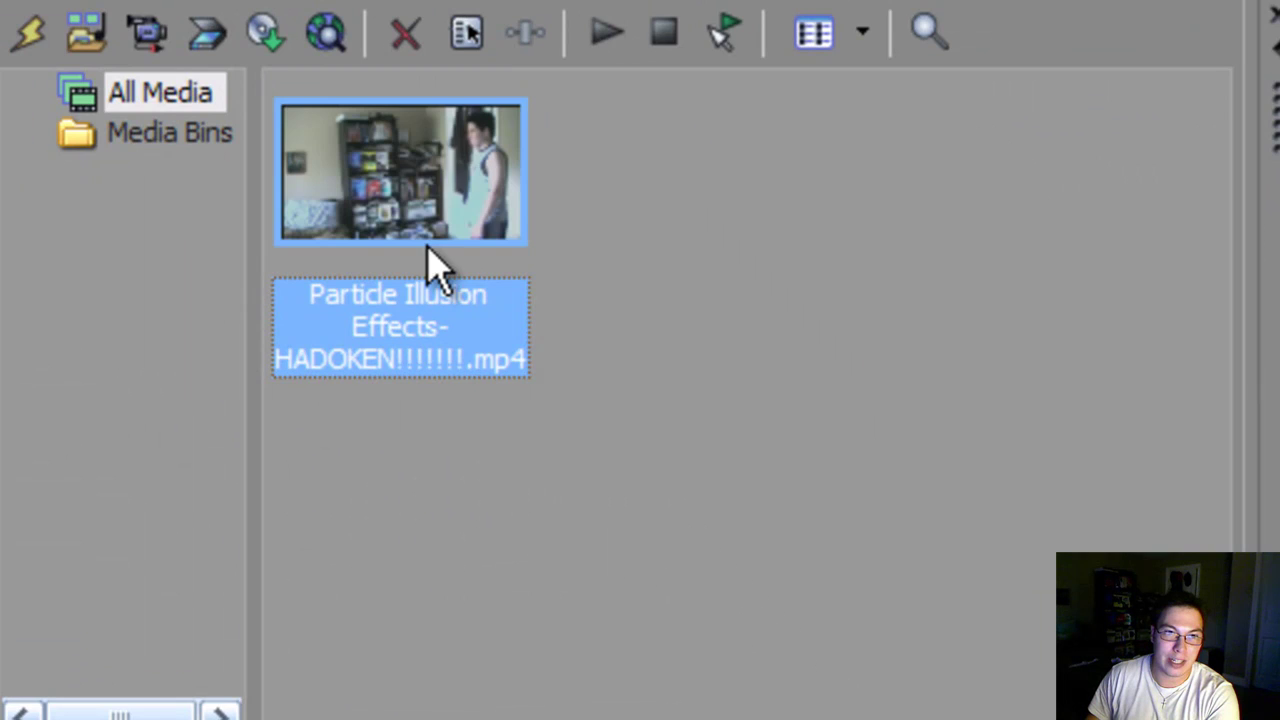
Step: Place the HADOKEN clip at the timeline start, preview it, and set audio track volume to -Inf
left_click_drag(443, 180, 262, 446)
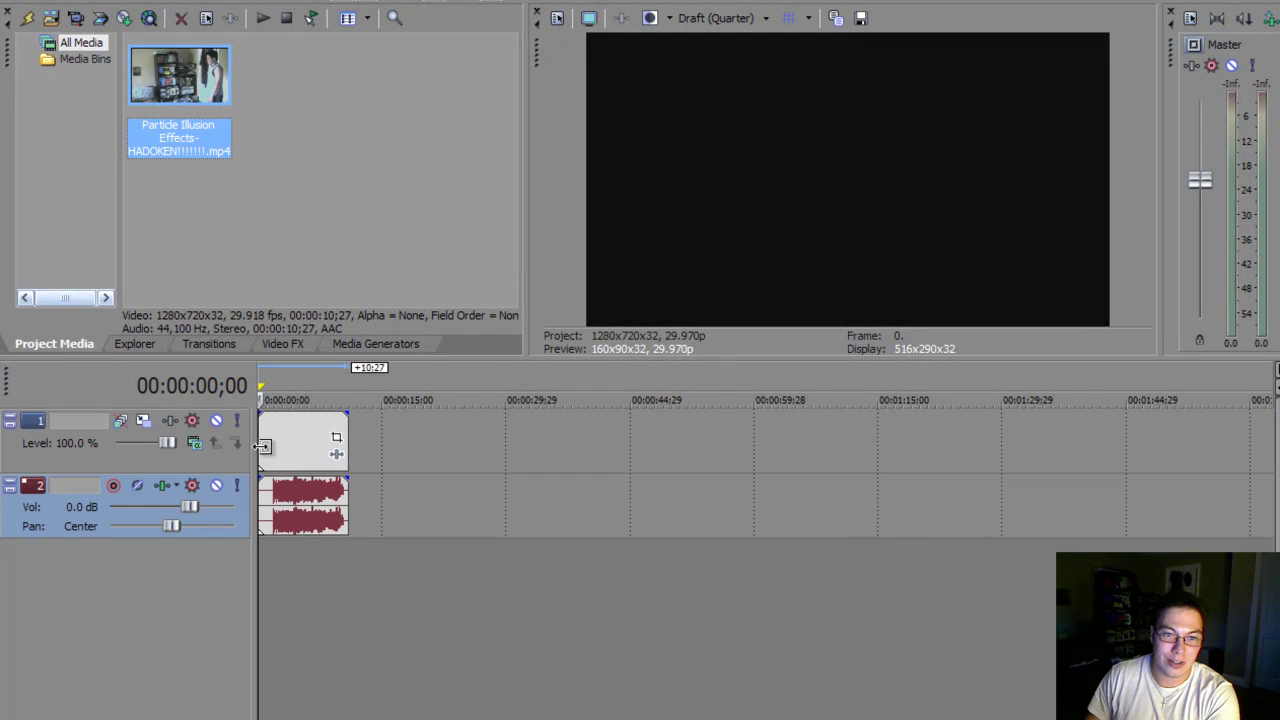
left_click(216, 486)
left_click(414, 570)
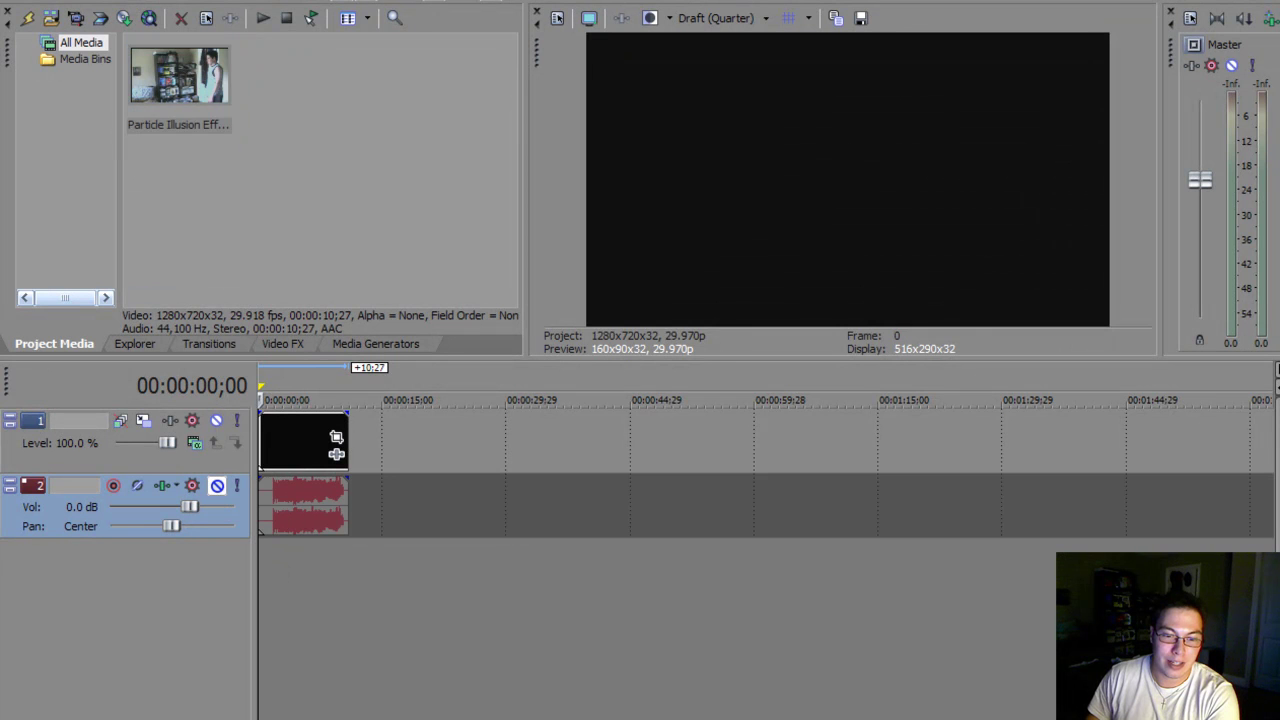
key("space")
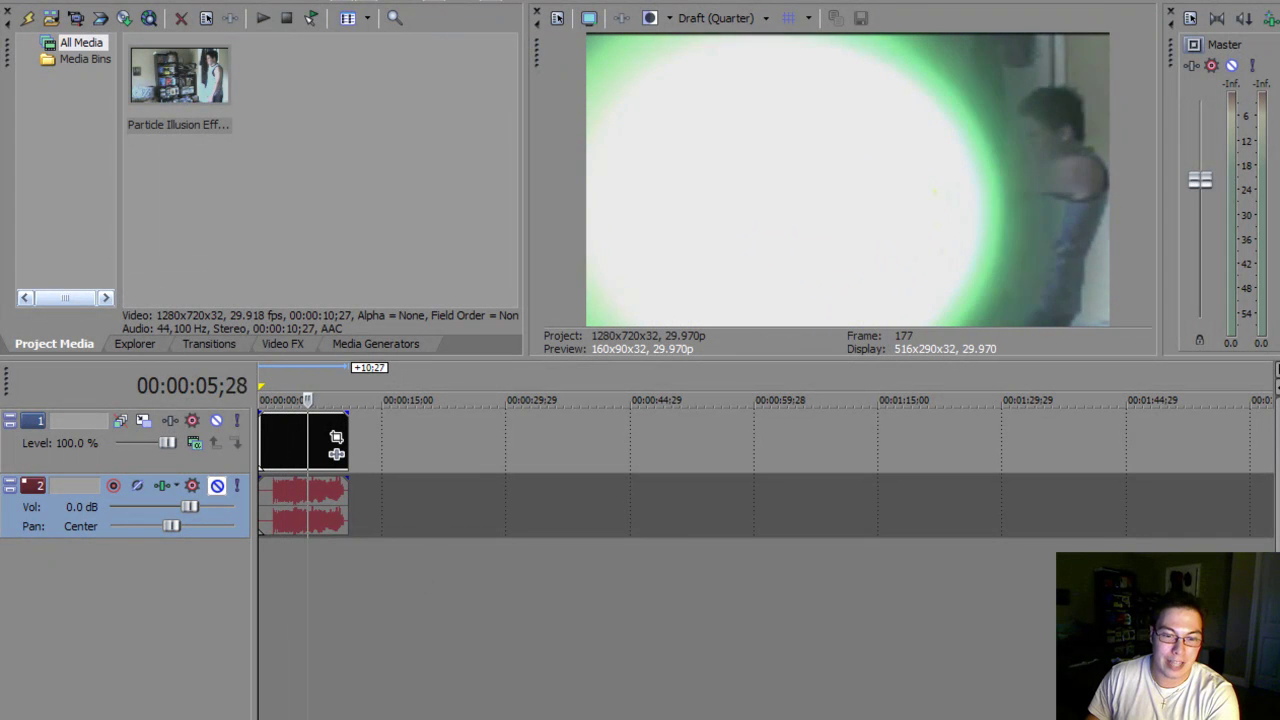
key("space")
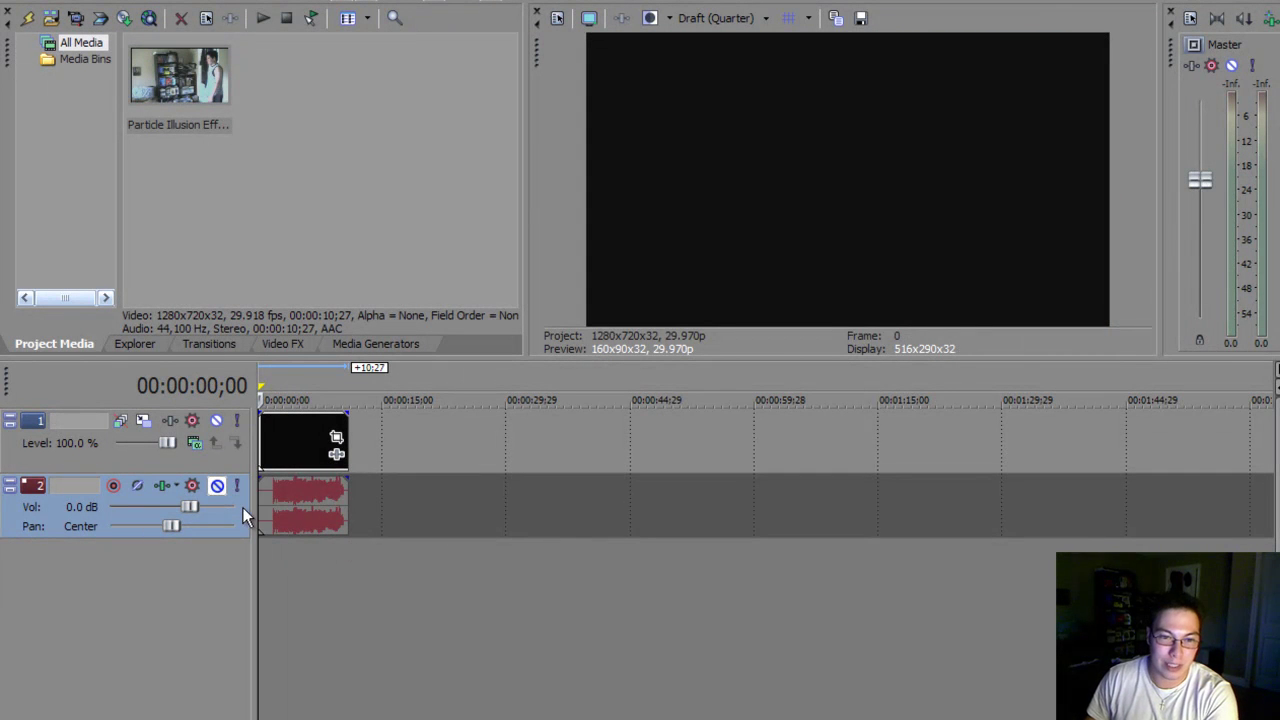
left_click(216, 485)
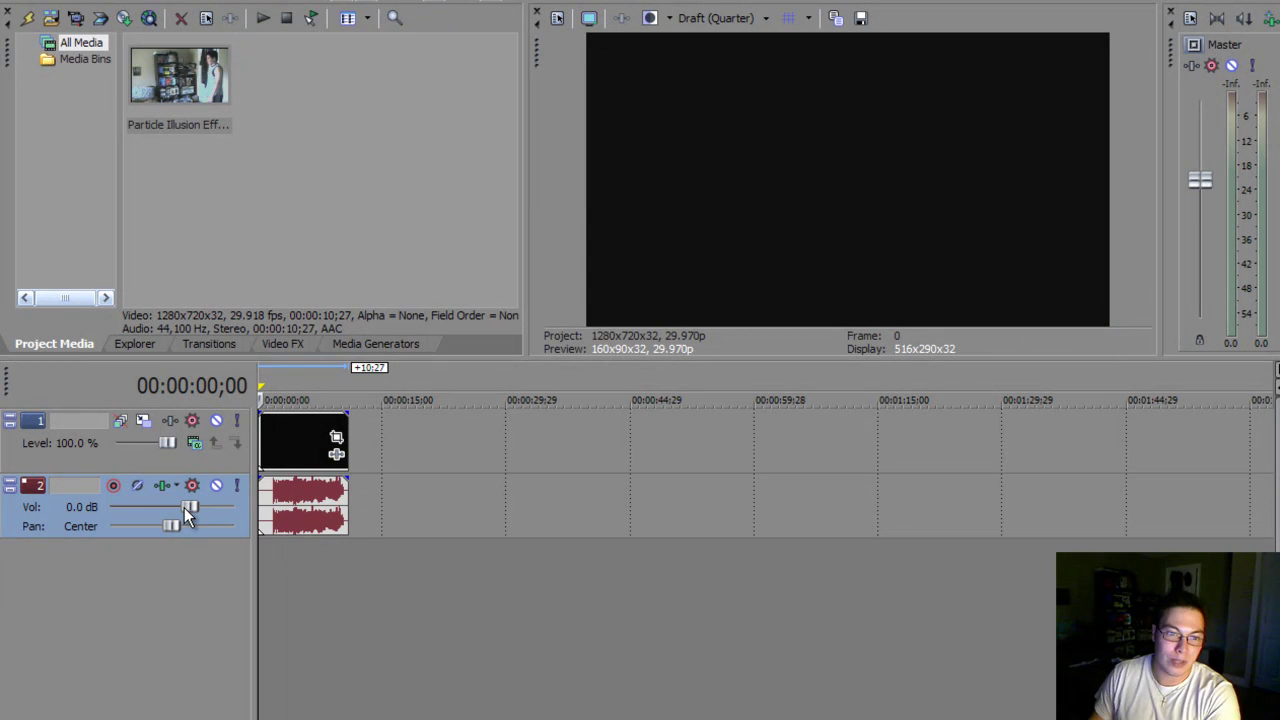
left_click_drag(189, 507, 85, 504)
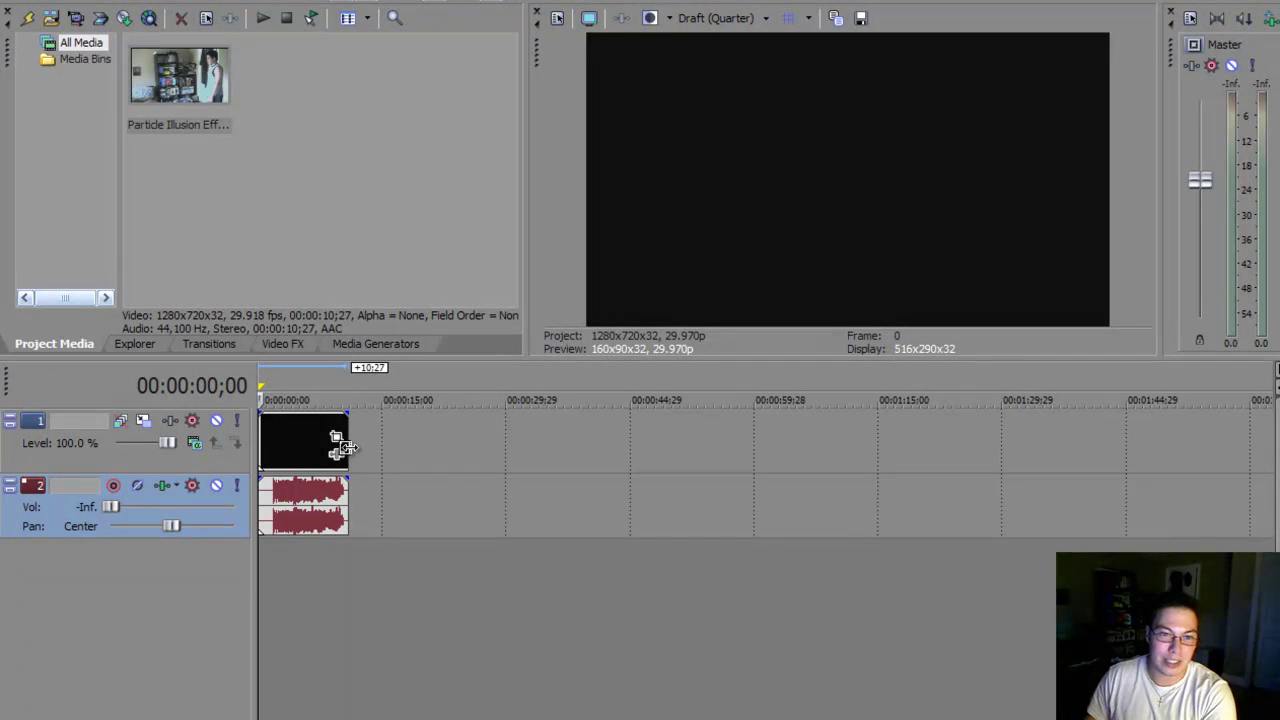
Step: Adjust the audio event's gain, raise track 2 volume to -2.4 dB, and play back the clip
left_click(263, 440)
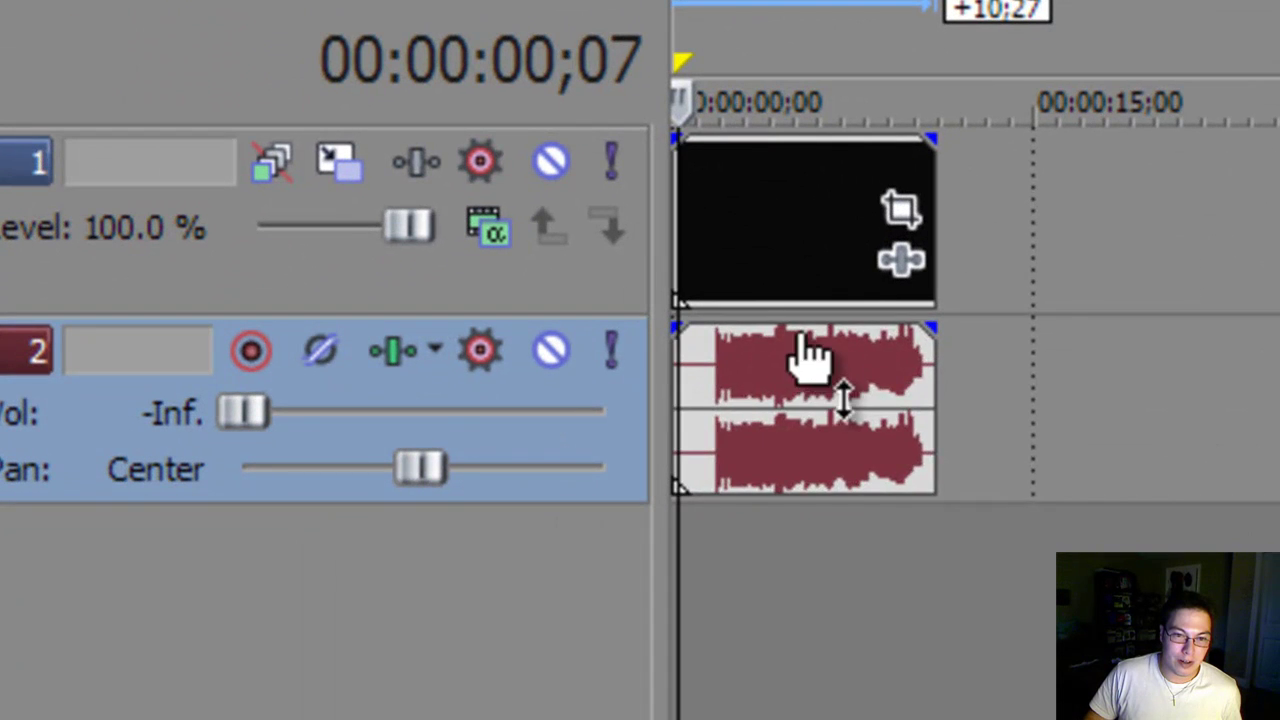
left_click_drag(732, 377, 775, 570)
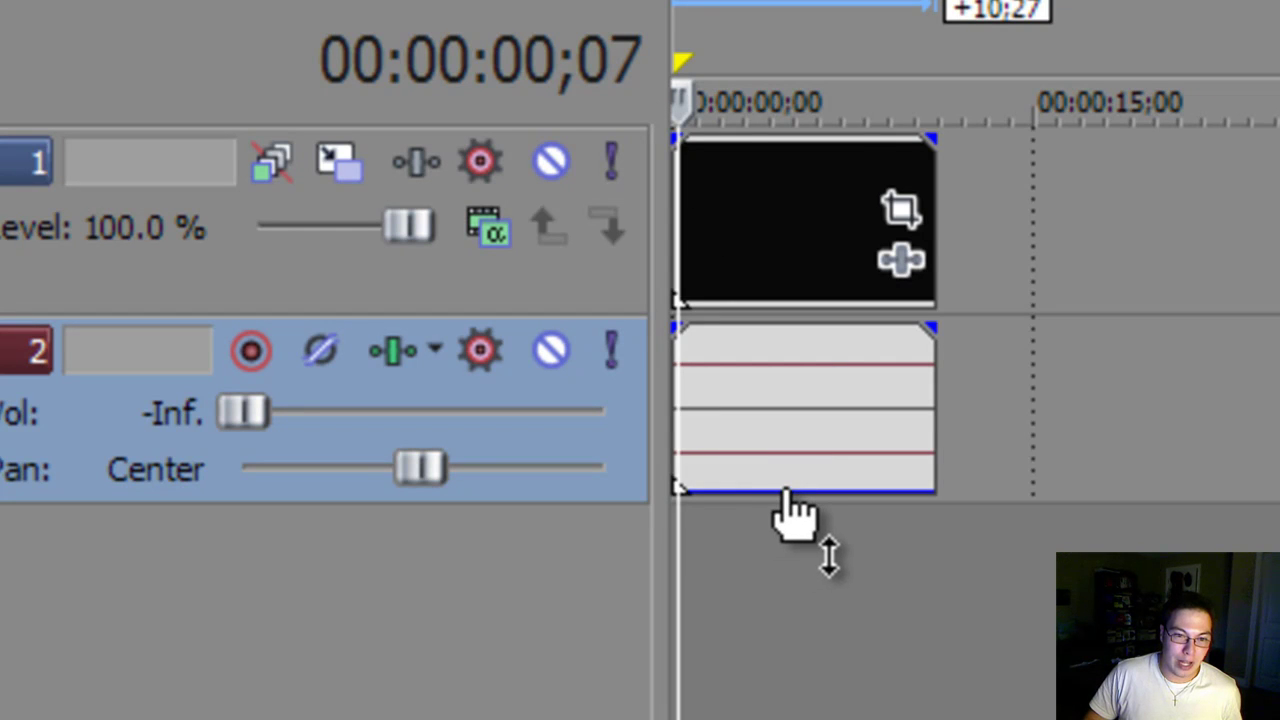
left_click_drag(784, 495, 796, 306)
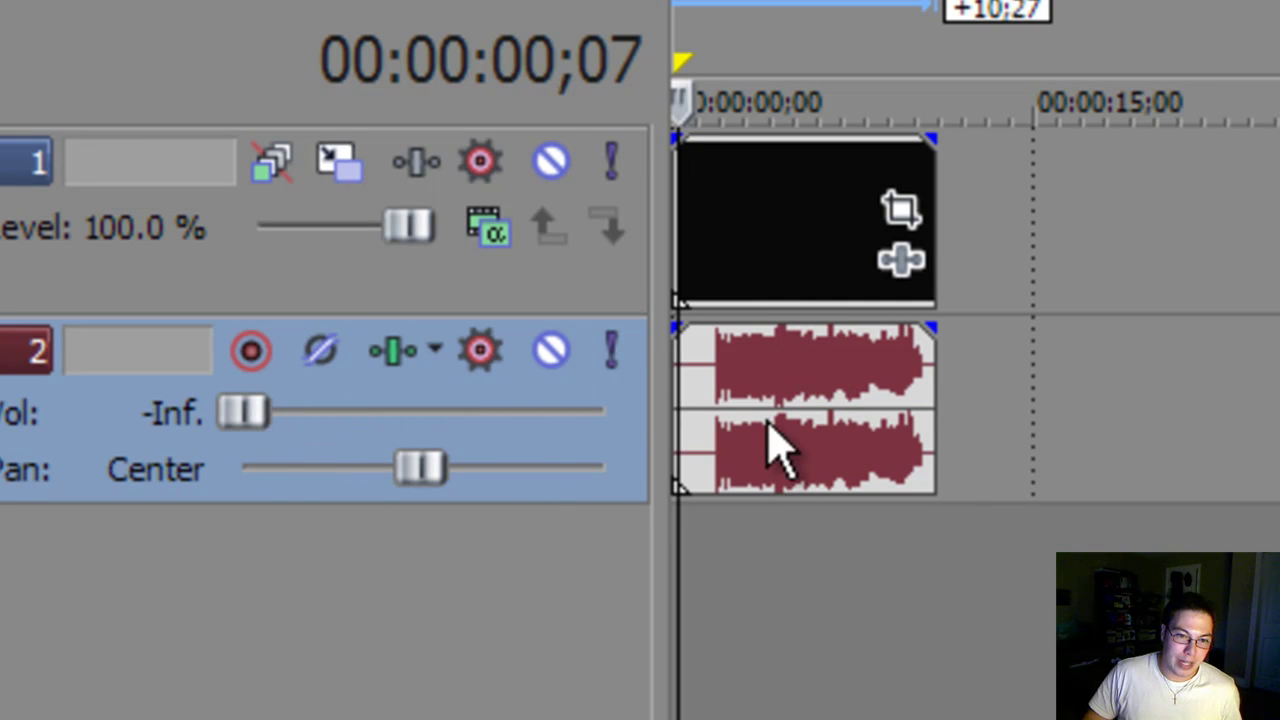
left_click_drag(234, 415, 424, 417)
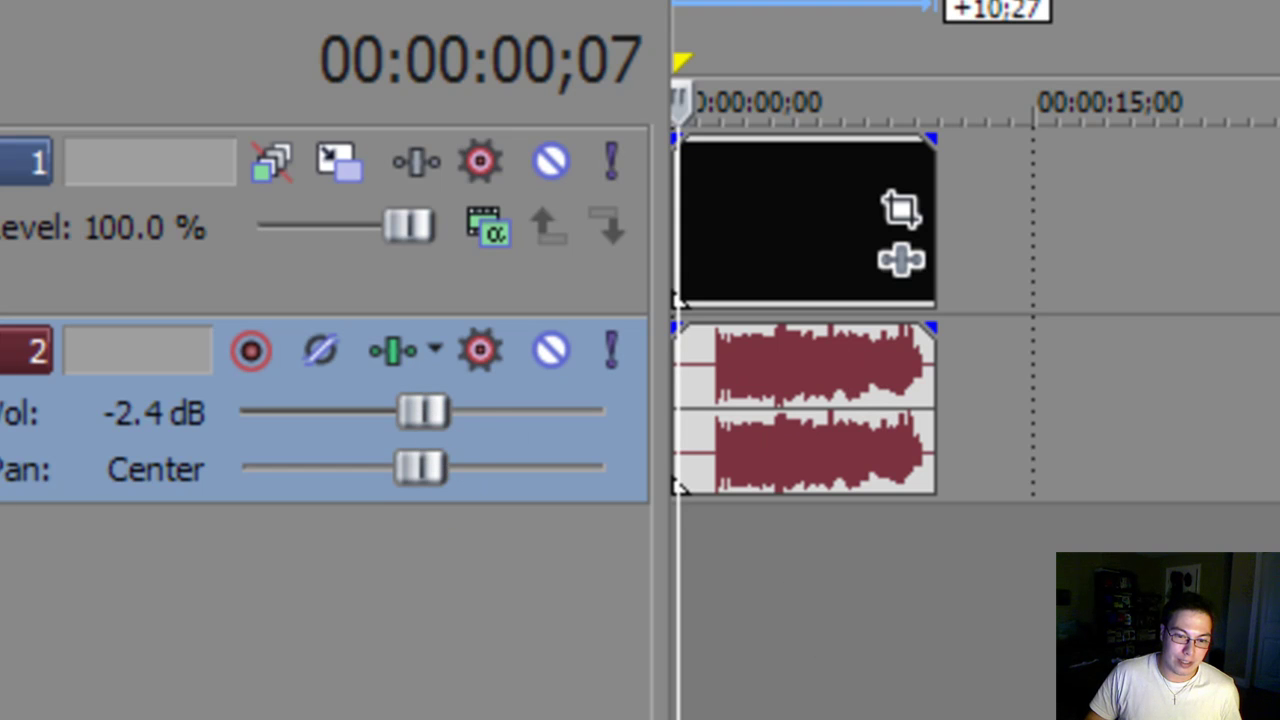
key("space")
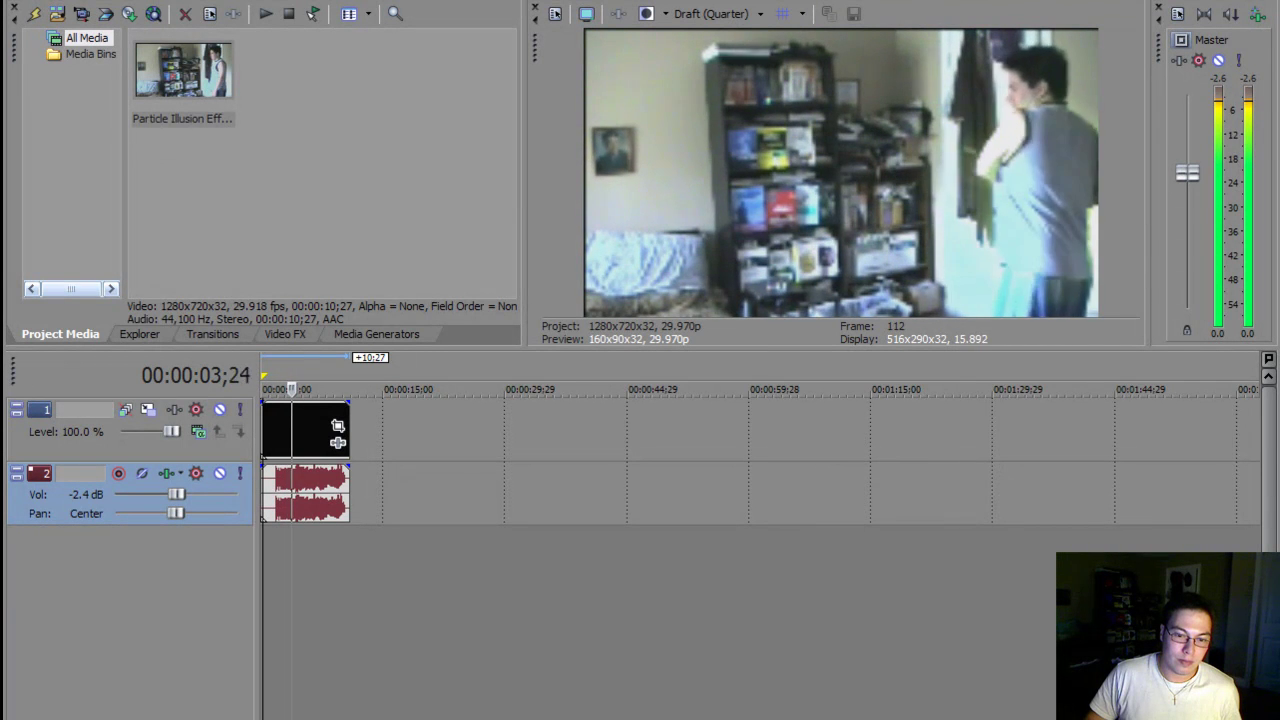
key("space")
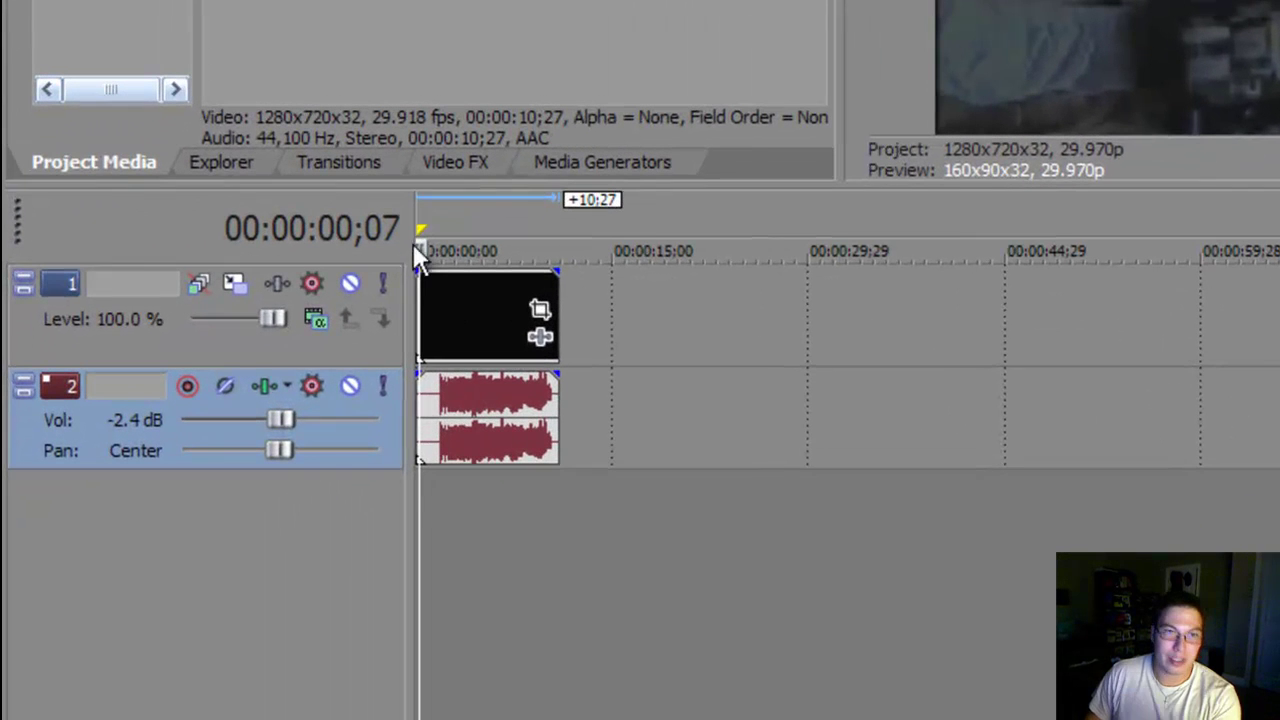
Step: Copy the HADOKEN video and audio events to just before 00:00:15, leaving a gap after the first
left_click_drag(385, 385, 625, 345)
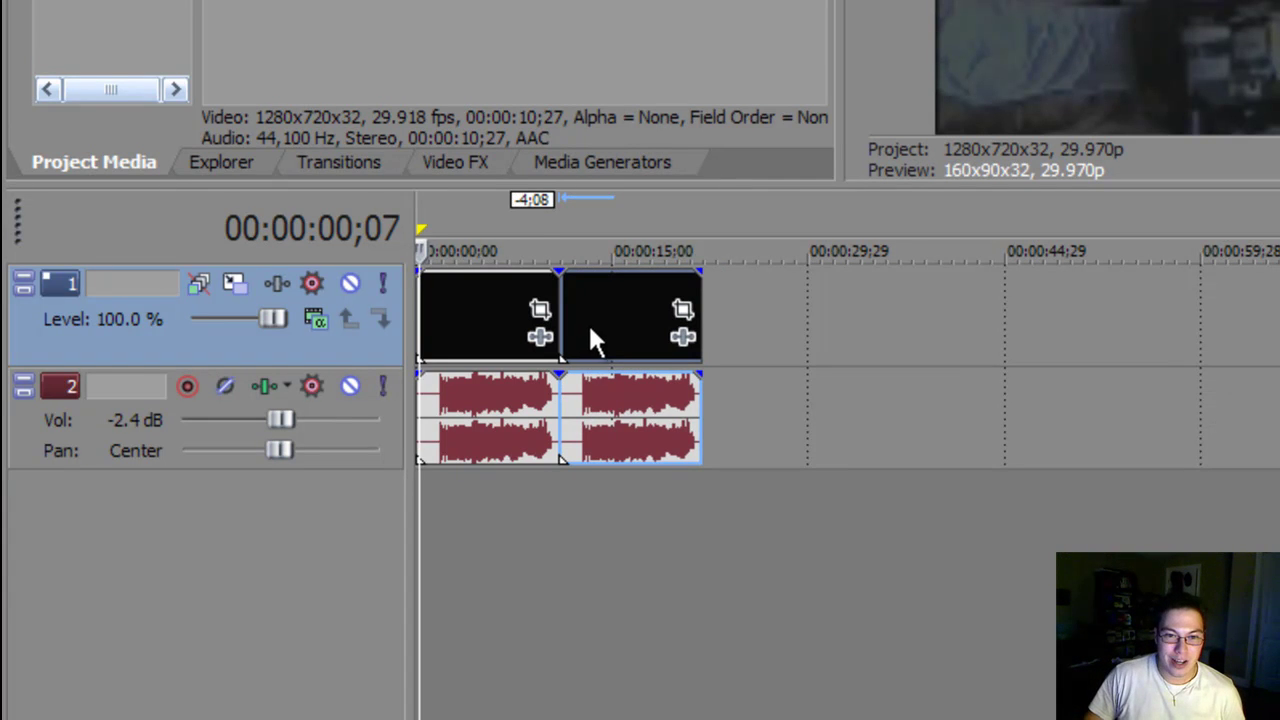
left_click_drag(590, 331, 645, 333)
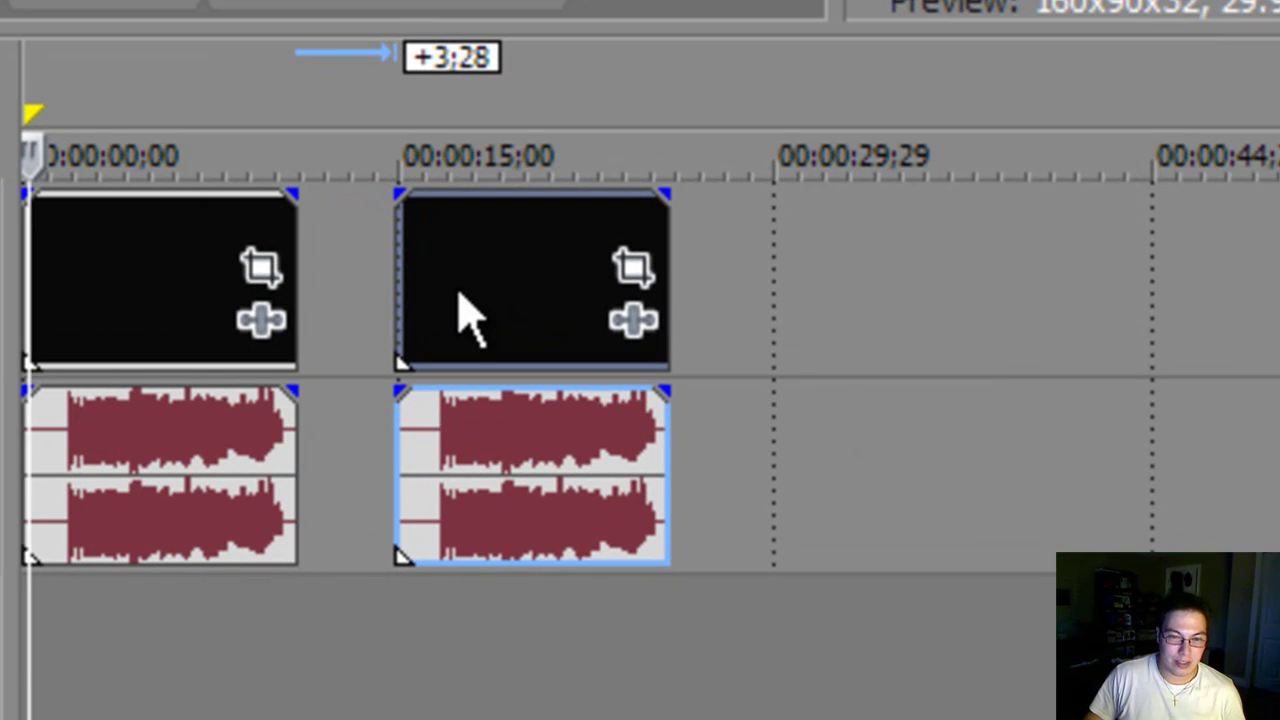
left_click_drag(518, 295, 485, 300)
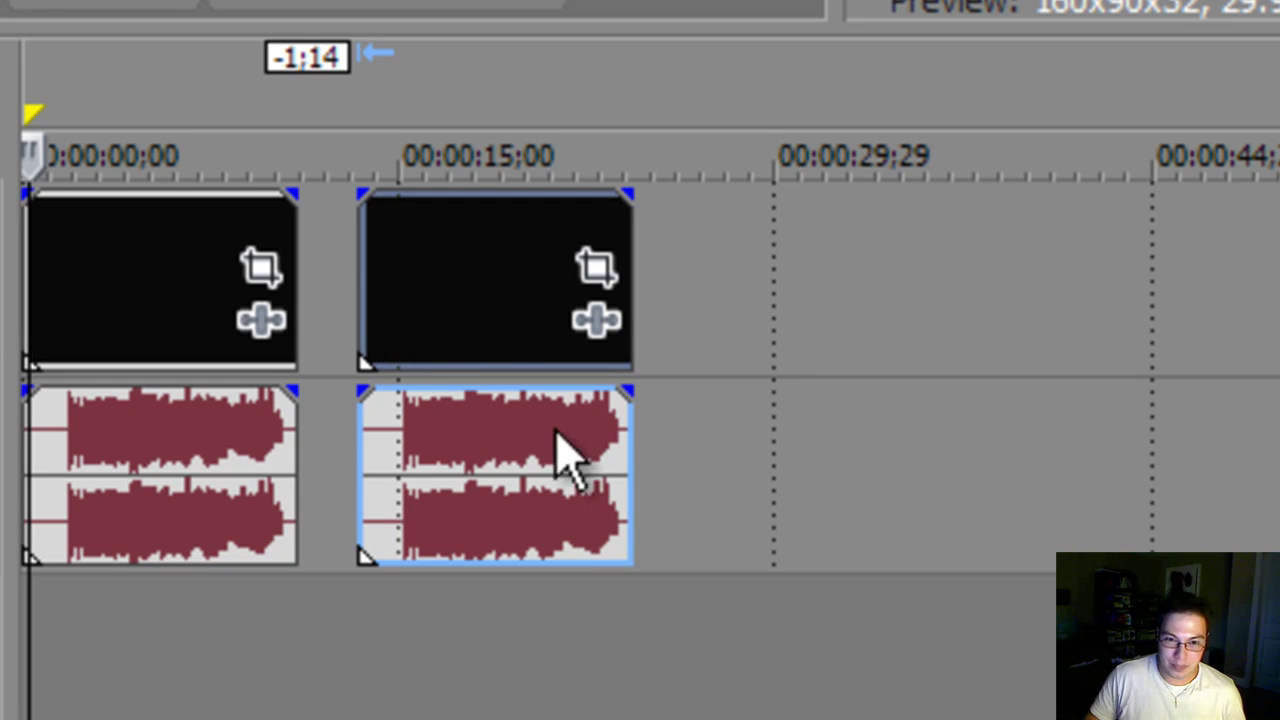
Step: Trim the second HADOKEN copy's start and end down to a brief sliver near 00:00:22
left_click(362, 296)
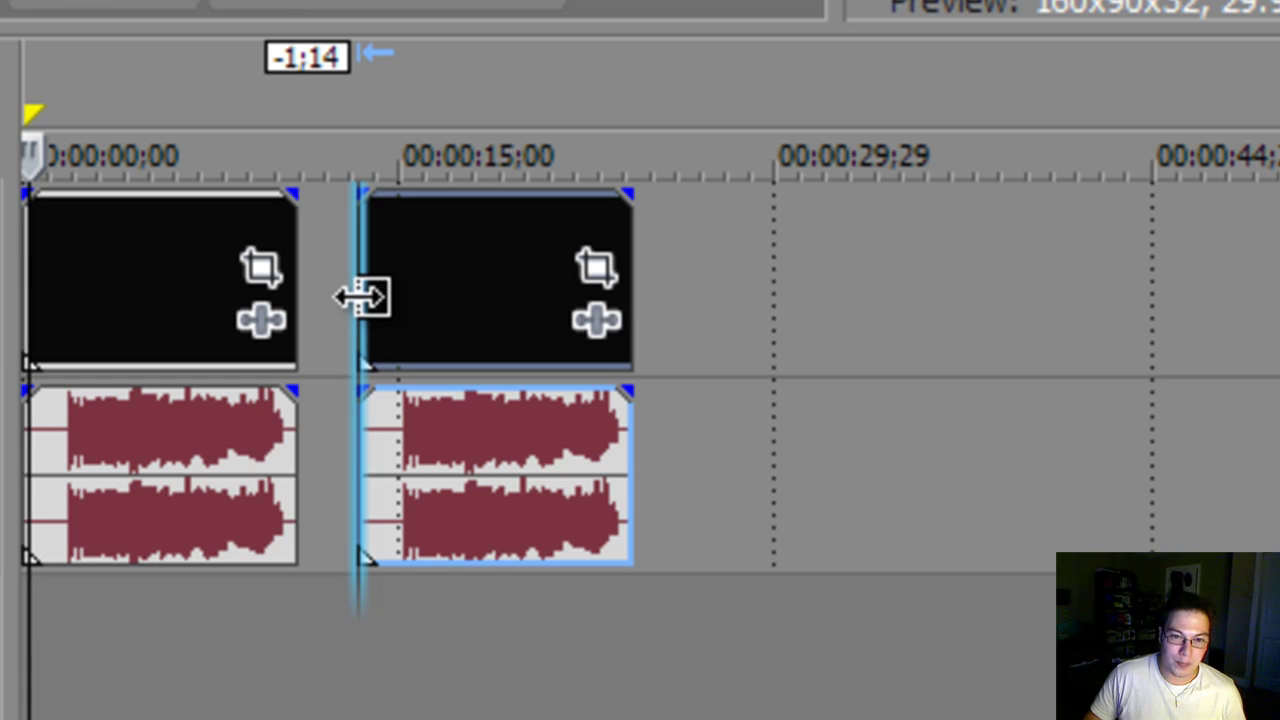
left_click_drag(362, 296, 1279, 333)
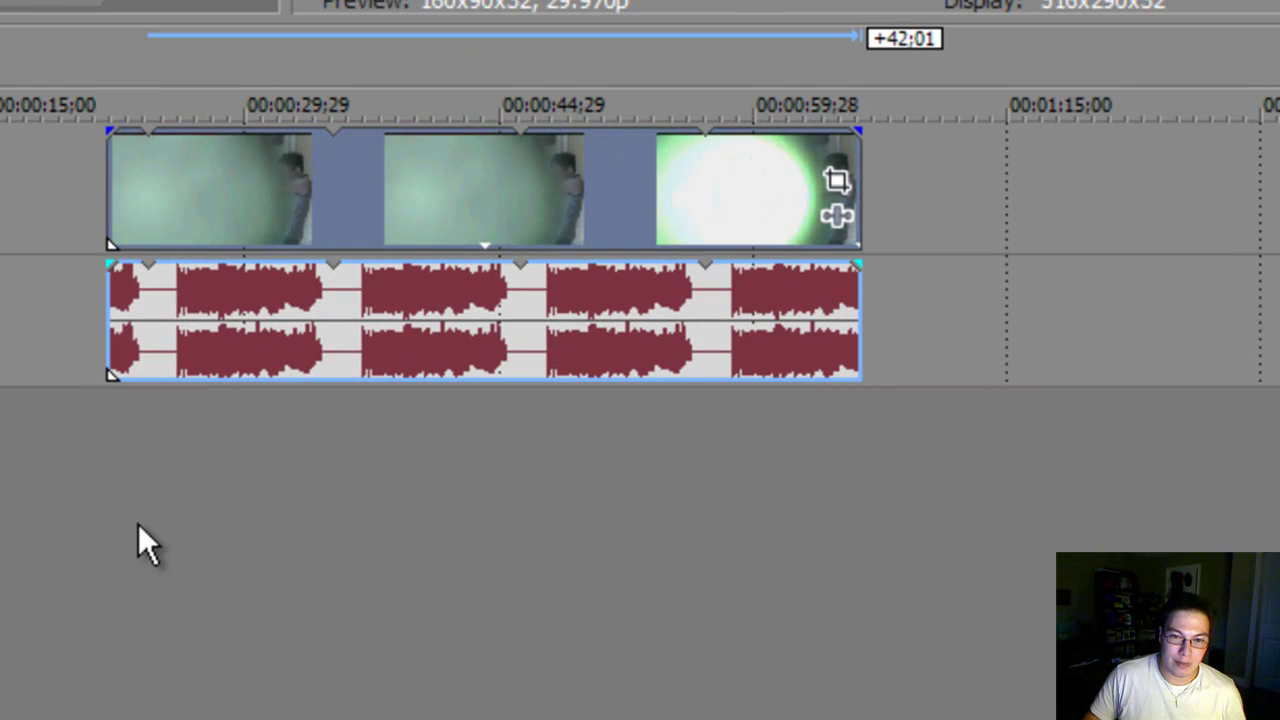
left_click_drag(132, 428, 129, 477)
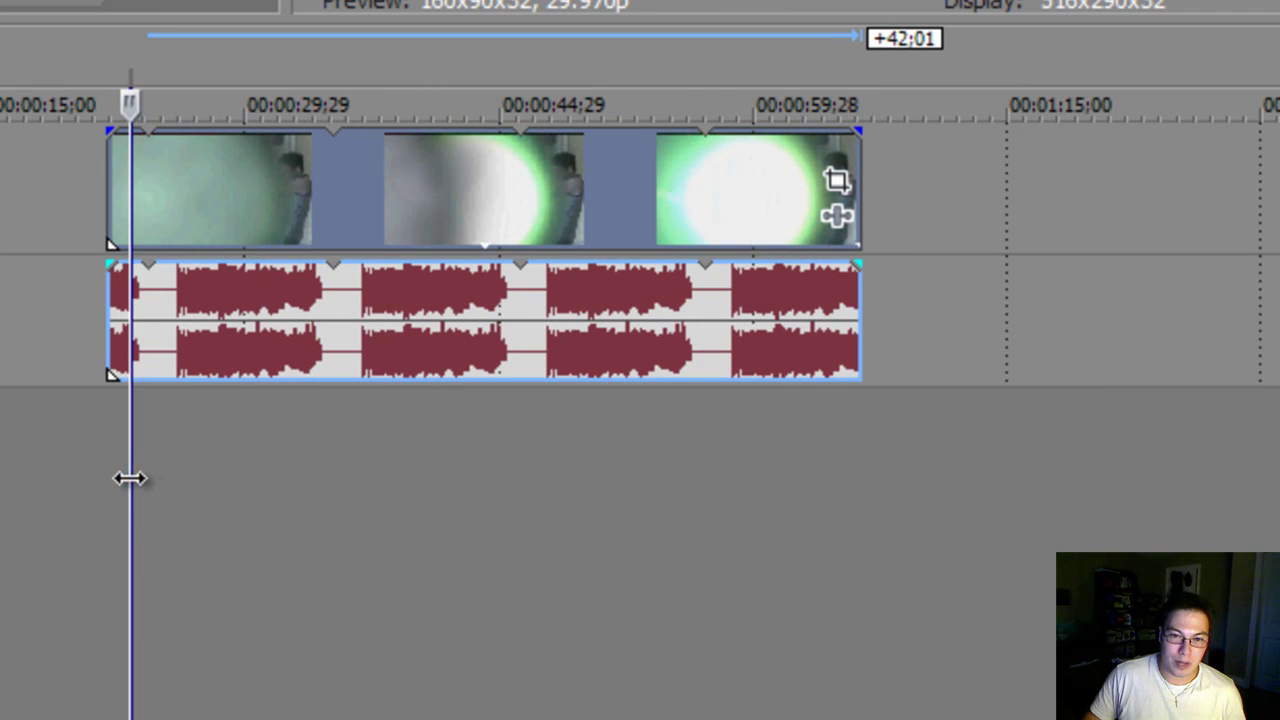
left_click(129, 100)
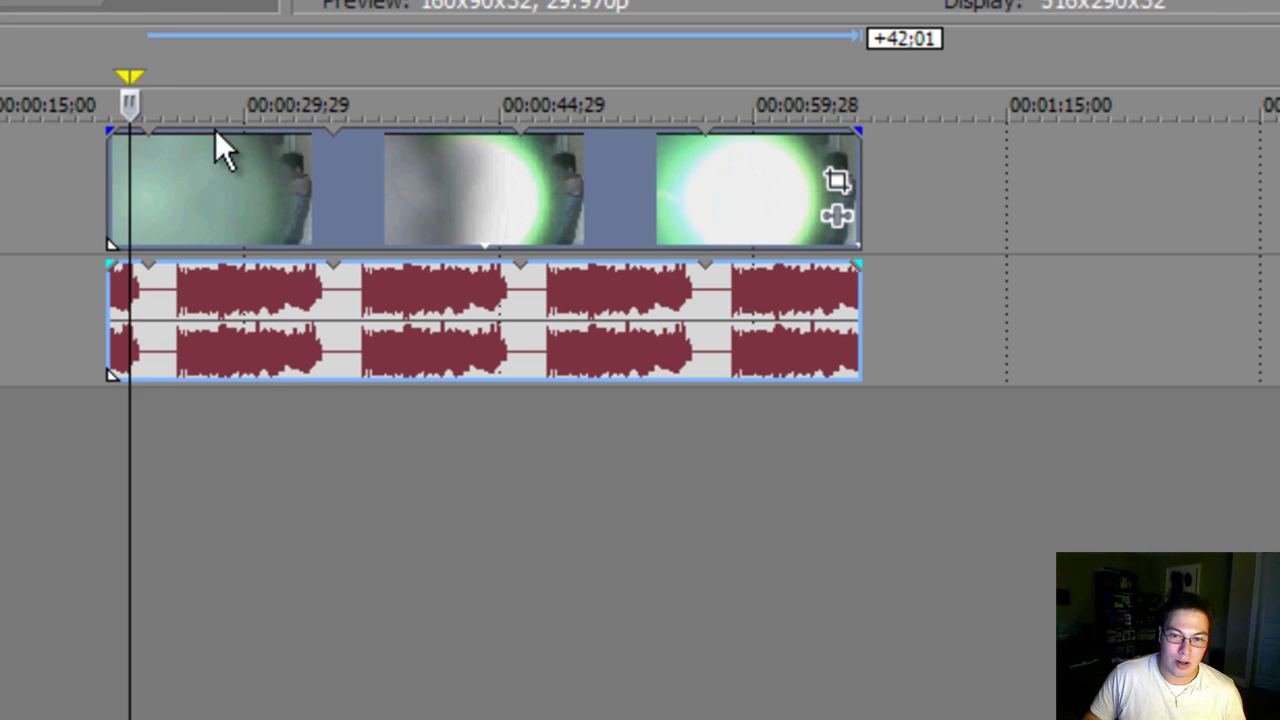
left_click_drag(836, 225, 136, 265)
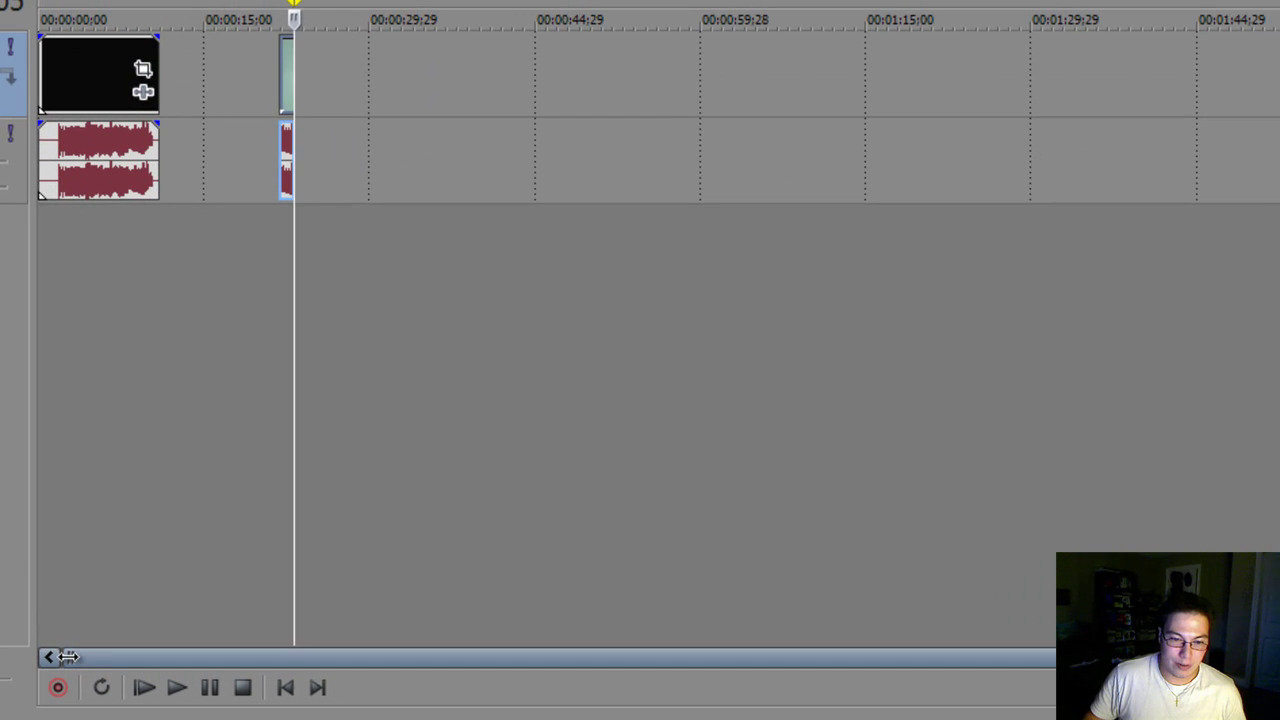
Step: Slide the short HADOKEN snippet left so it butts against the title clip's end at 0:10
left_click_drag(67, 656, 752, 648)
double_click(889, 660)
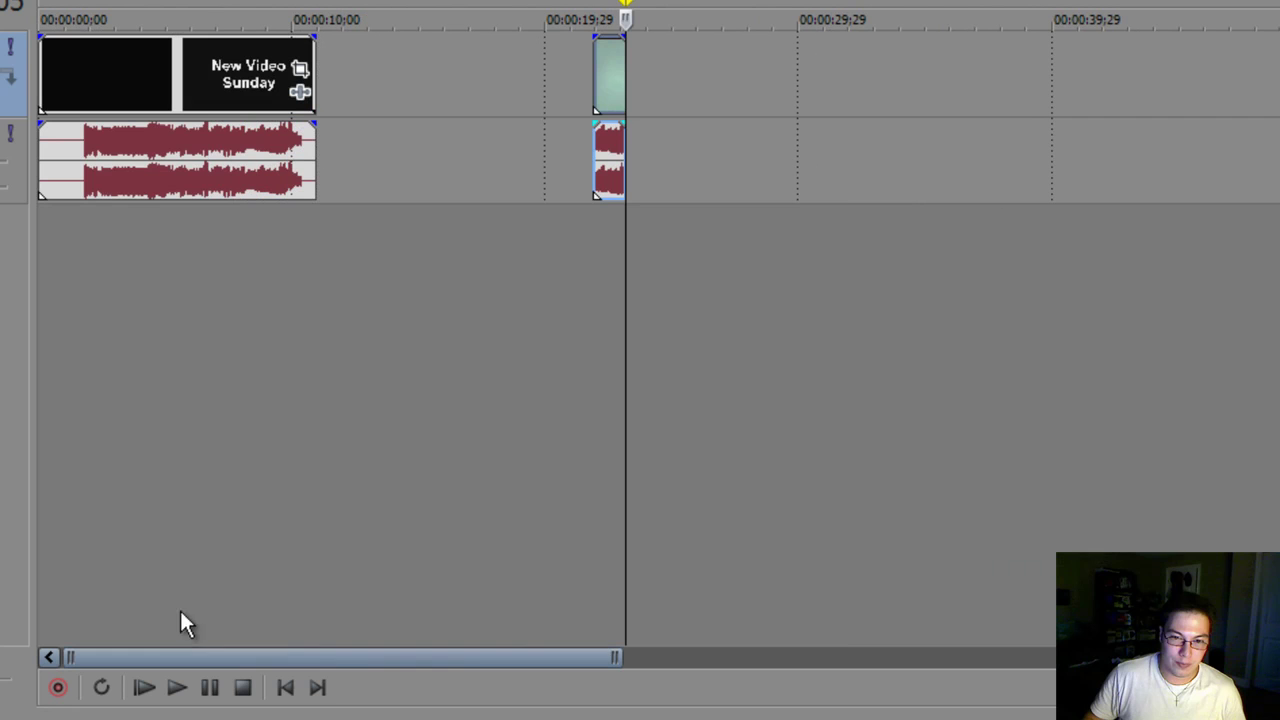
mouse_move(80, 70)
left_mouse_down()
mouse_move(158, 72)
mouse_move(56, 76)
left_mouse_up()
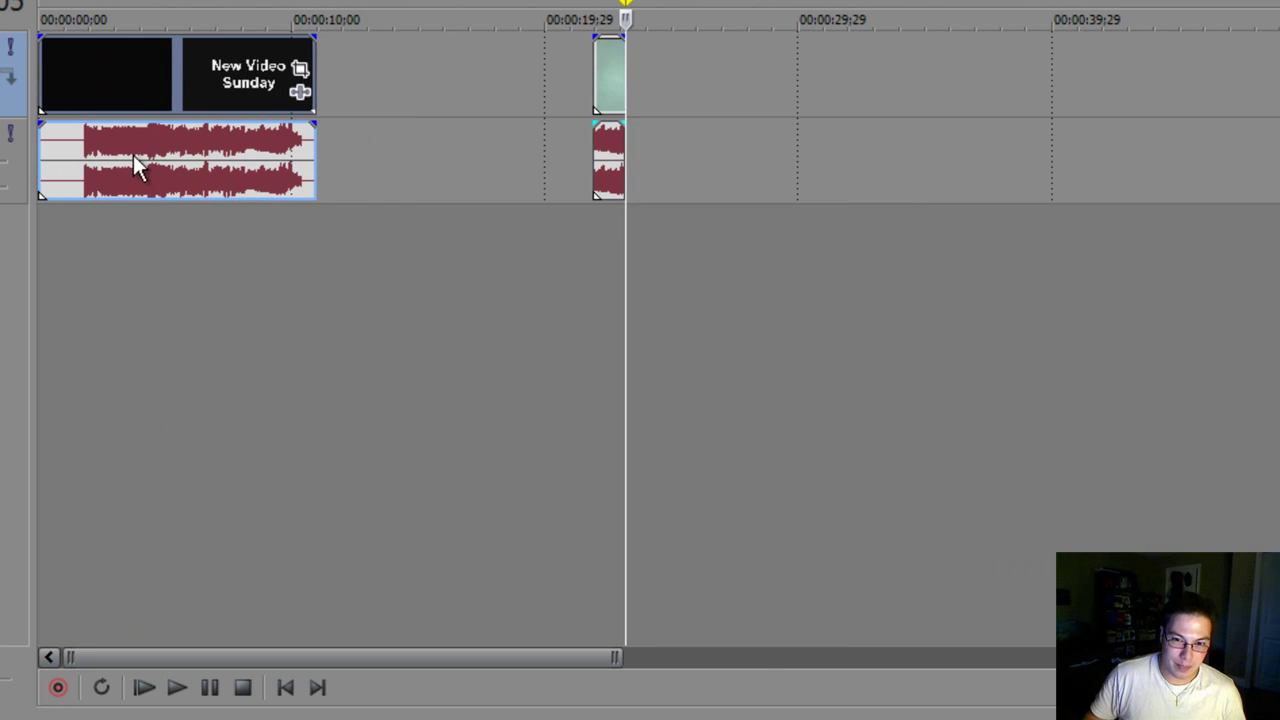
left_click_drag(606, 88, 331, 106)
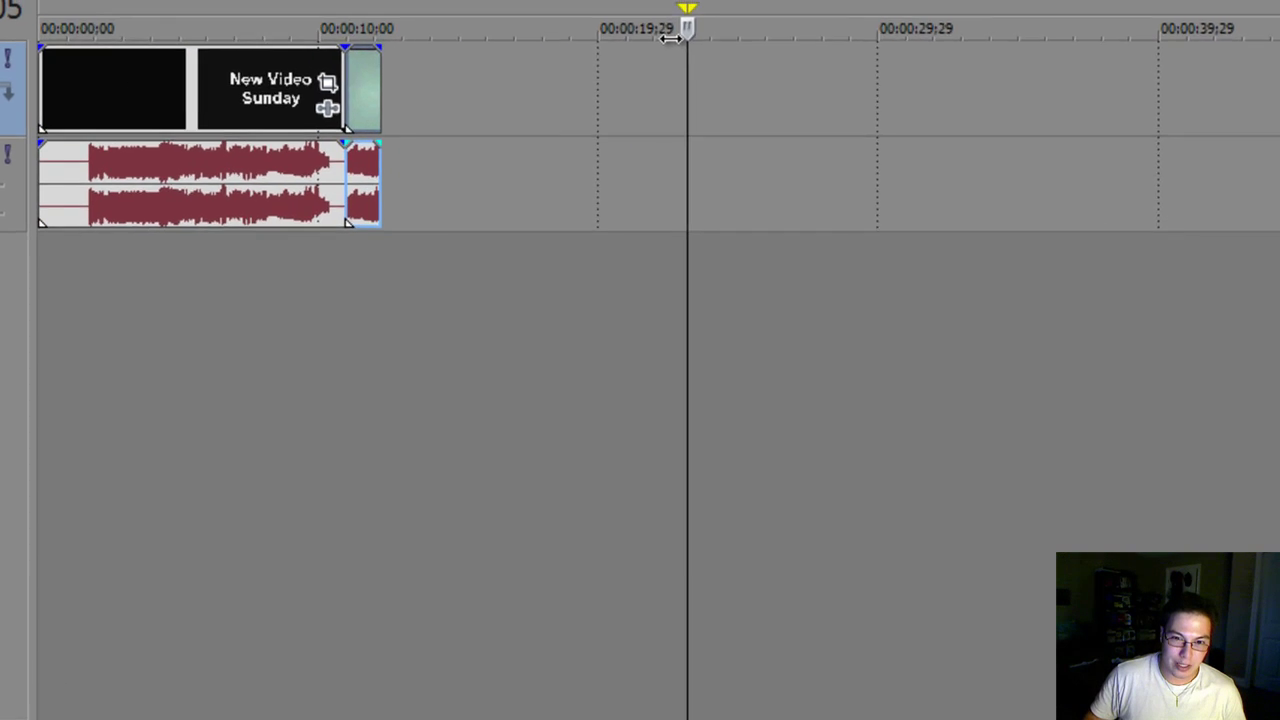
scroll(640, 340, "up", 6)
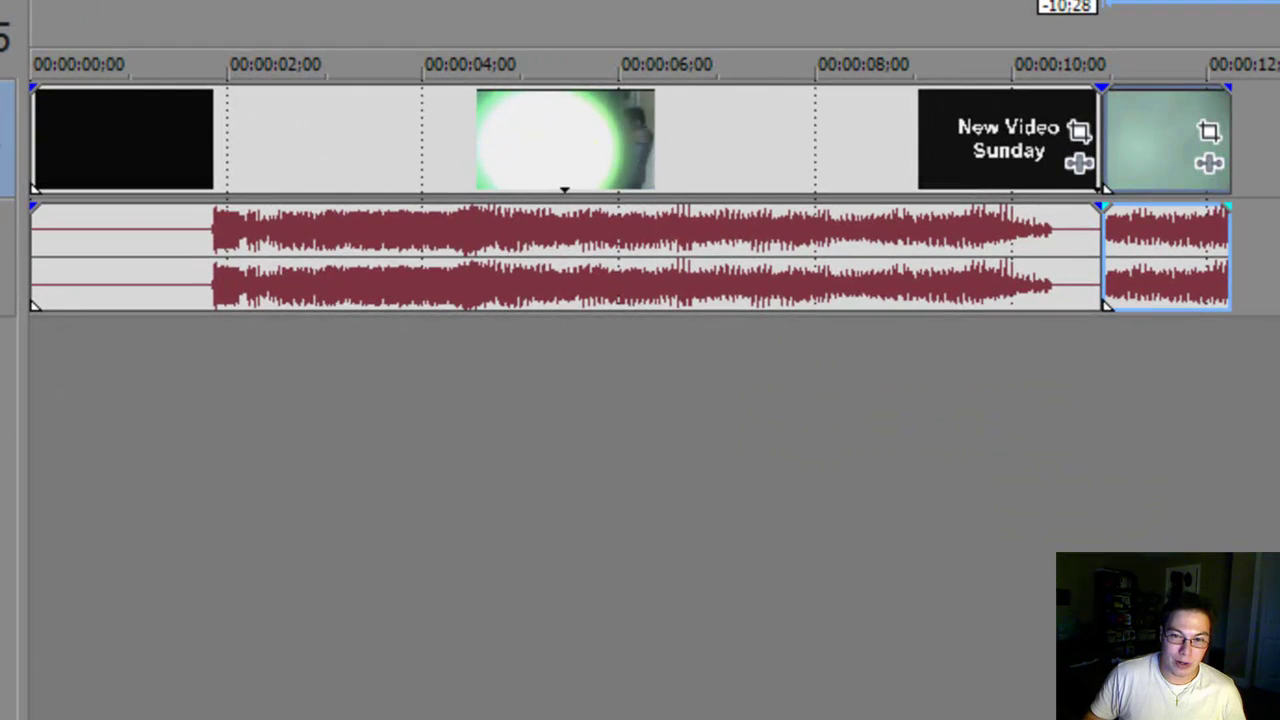
scroll(640, 200, "down", 5)
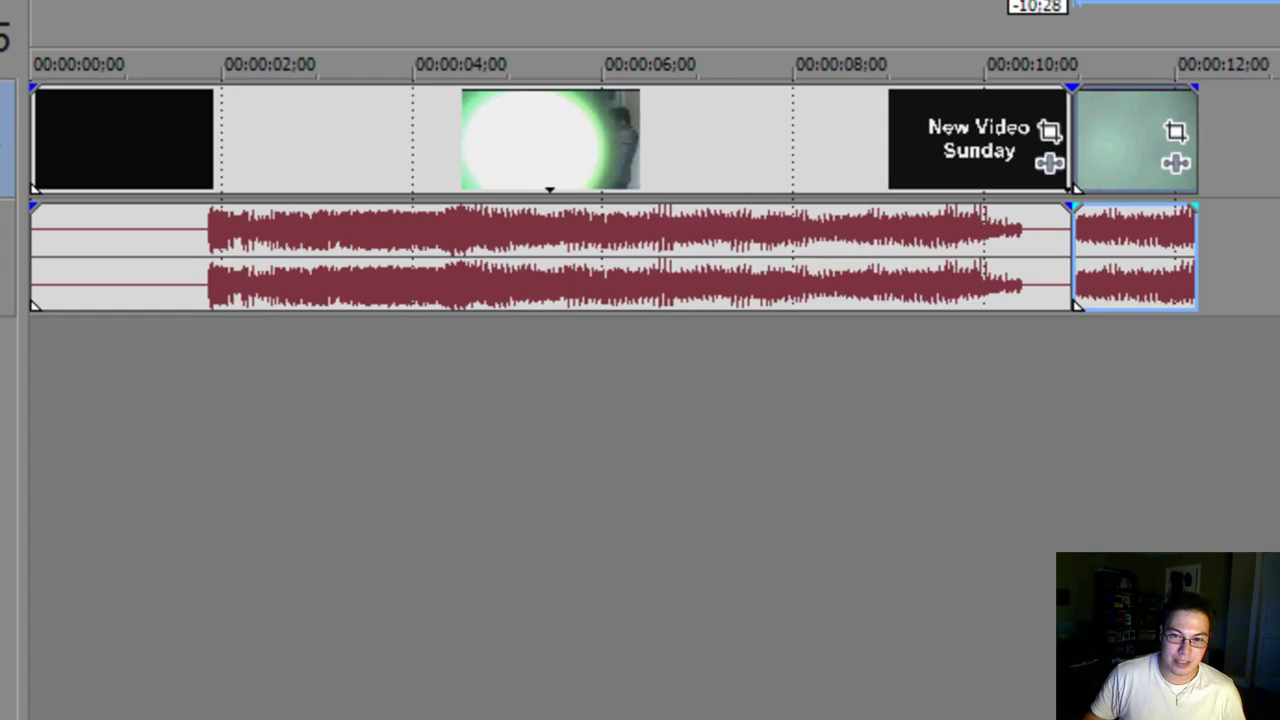
scroll(575, 295, "down", 1)
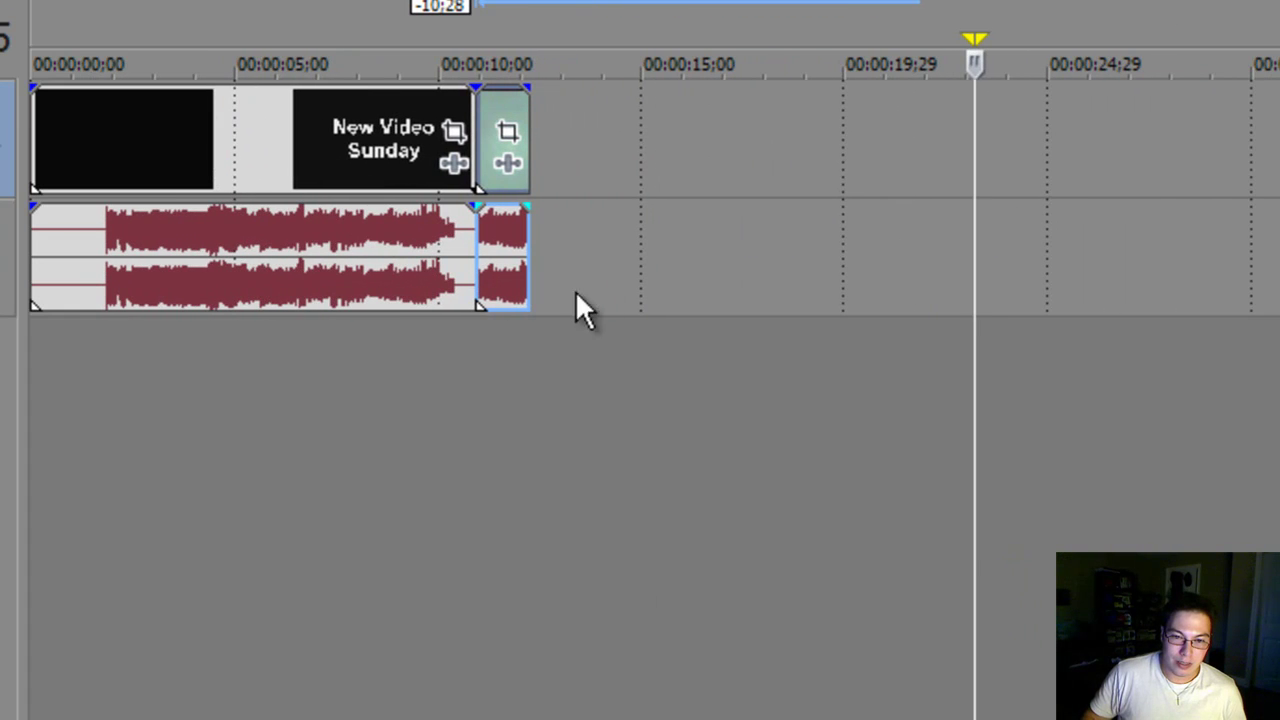
left_click(319, 154)
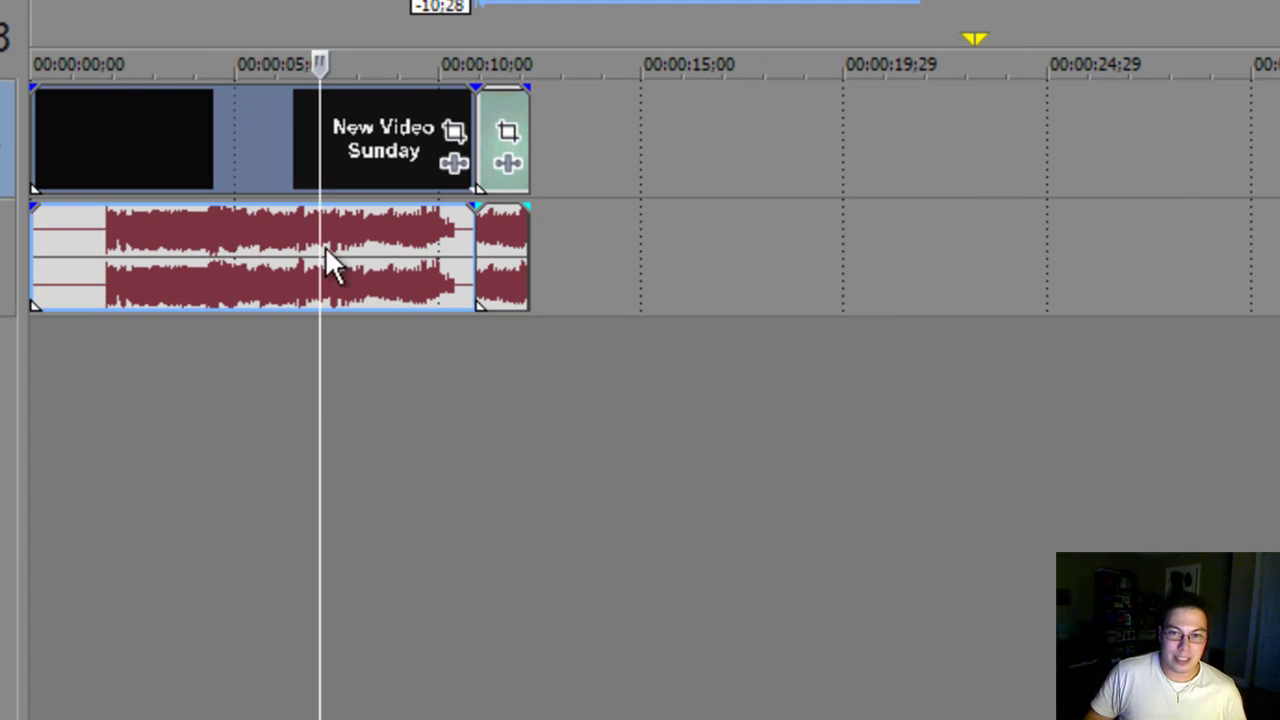
Step: Add a fade-in to the first clip's start and browse the transitions down to 3D Blinds
left_click(496, 108)
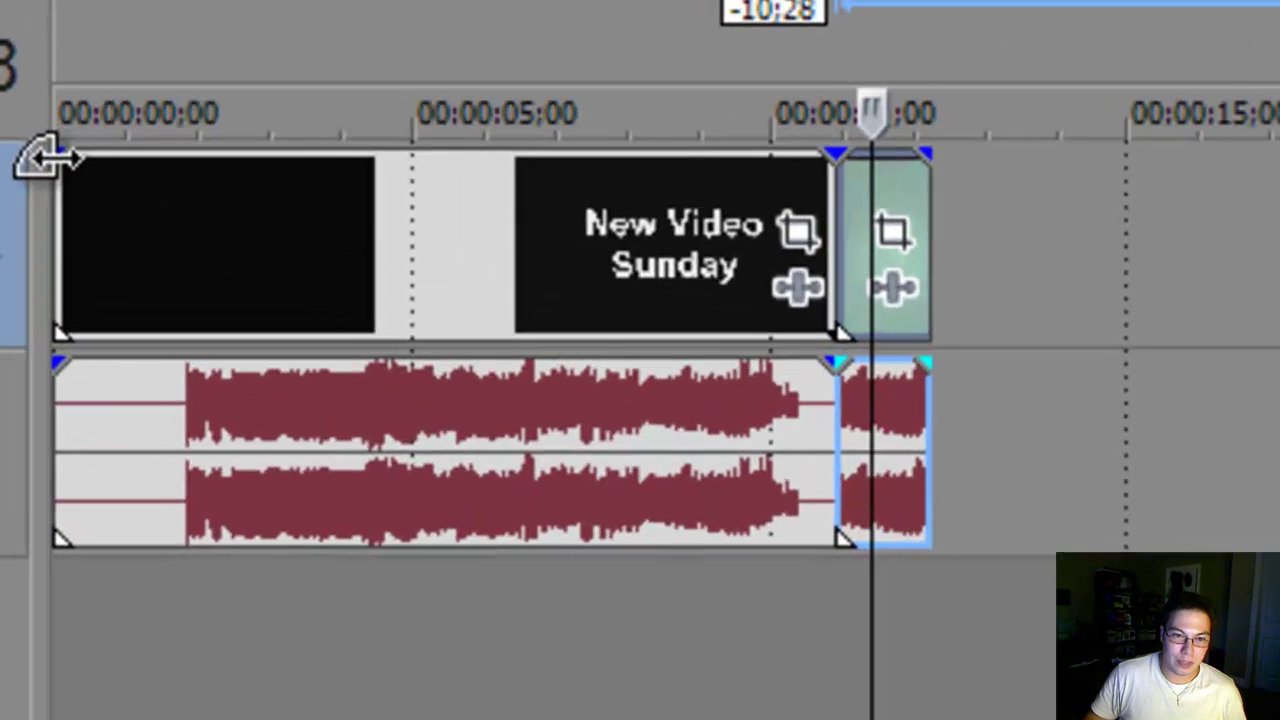
left_click_drag(34, 89, 86, 90)
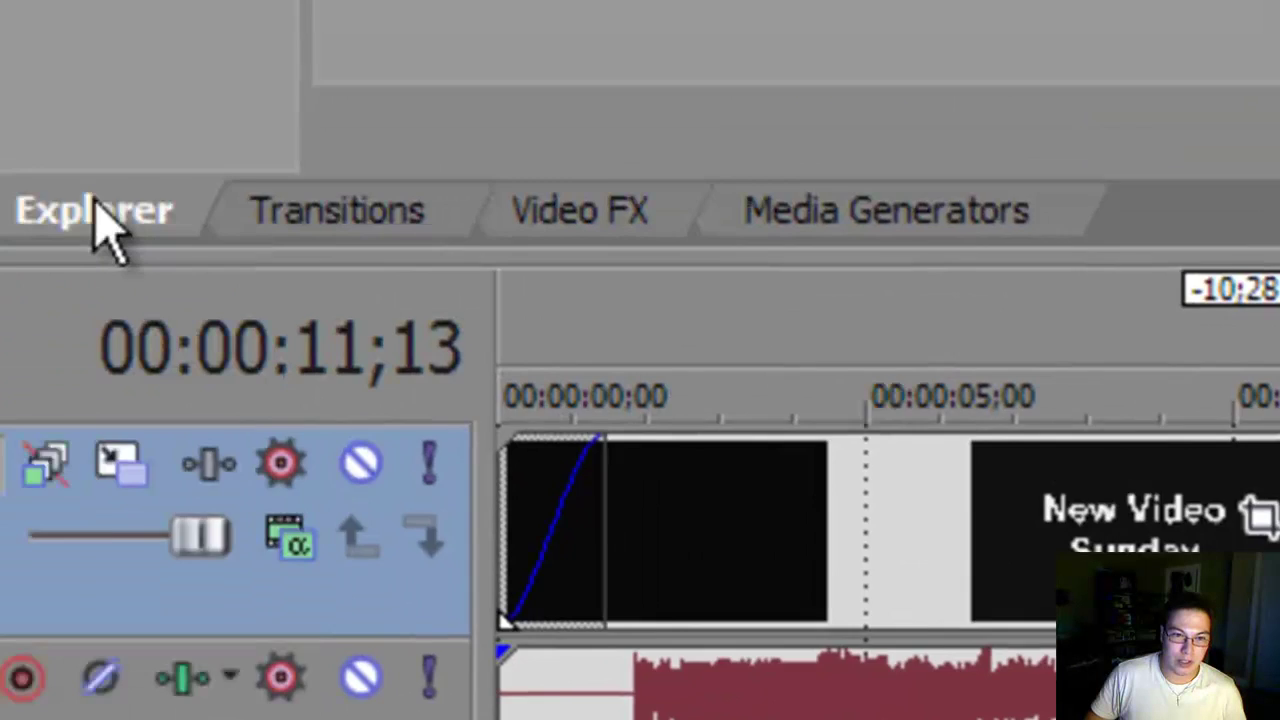
left_click(337, 210)
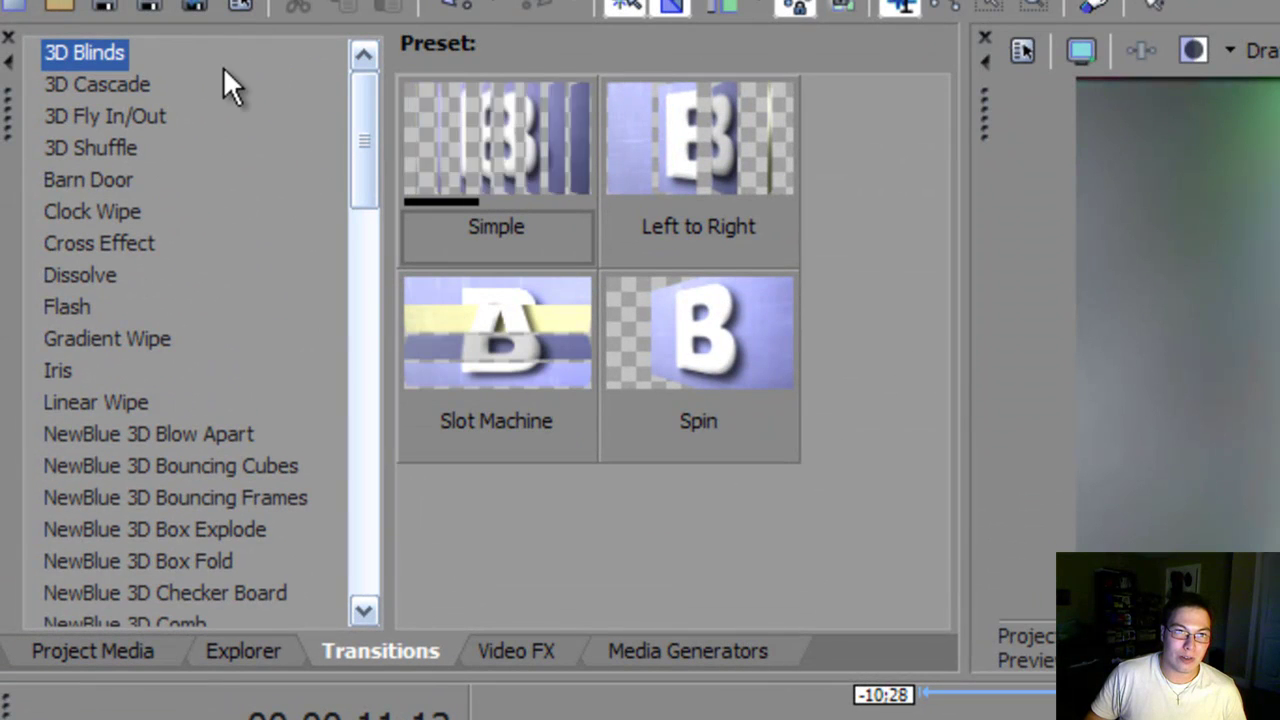
left_click_drag(365, 175, 363, 257)
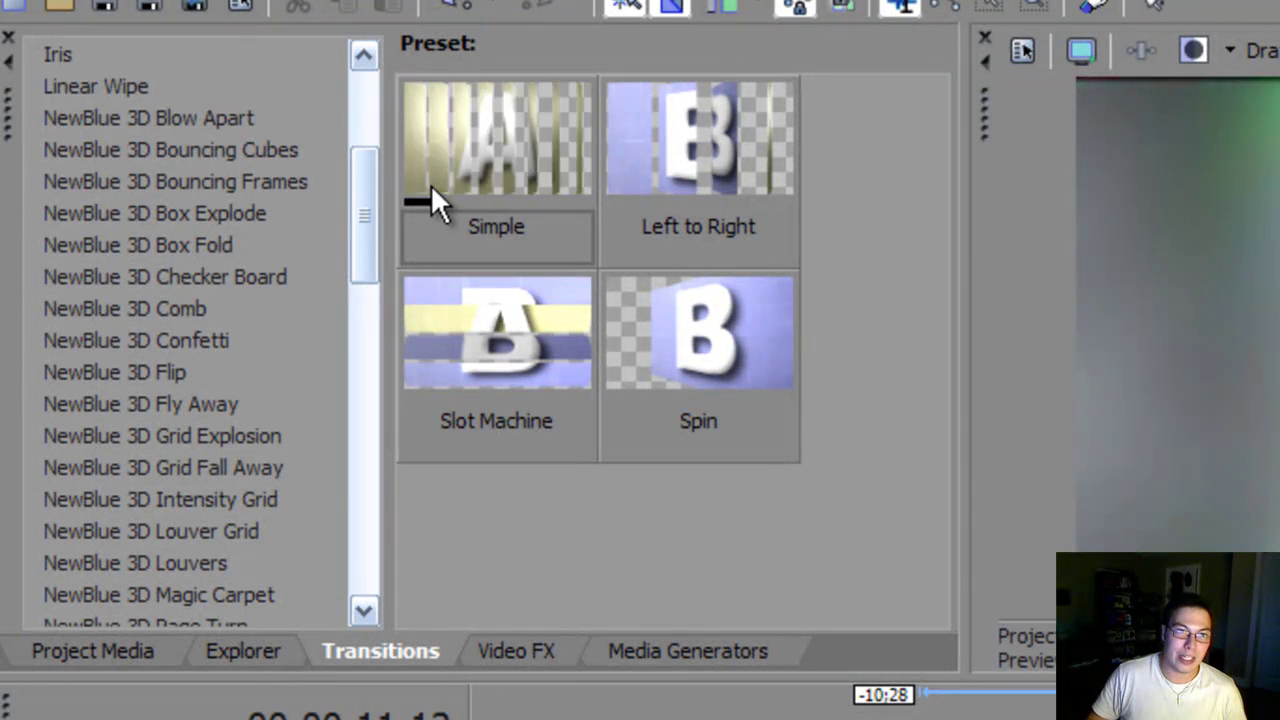
left_click_drag(357, 191, 352, 104)
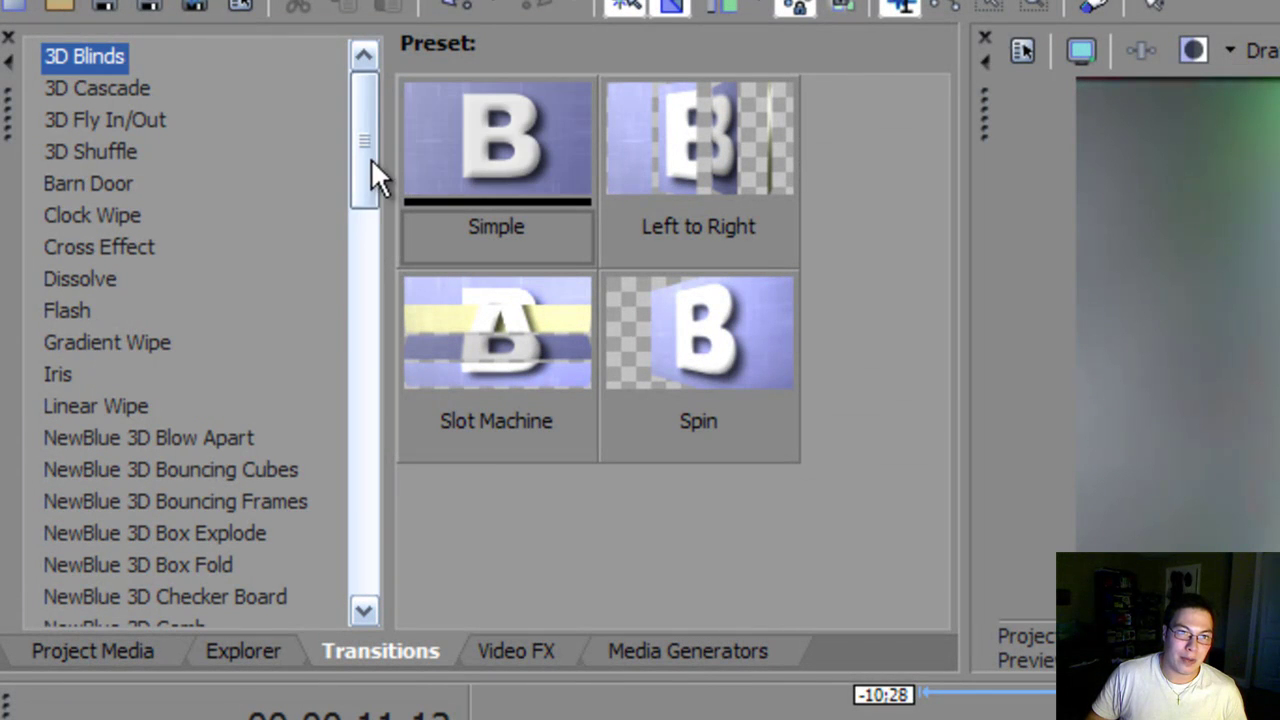
left_click_drag(371, 158, 343, 549)
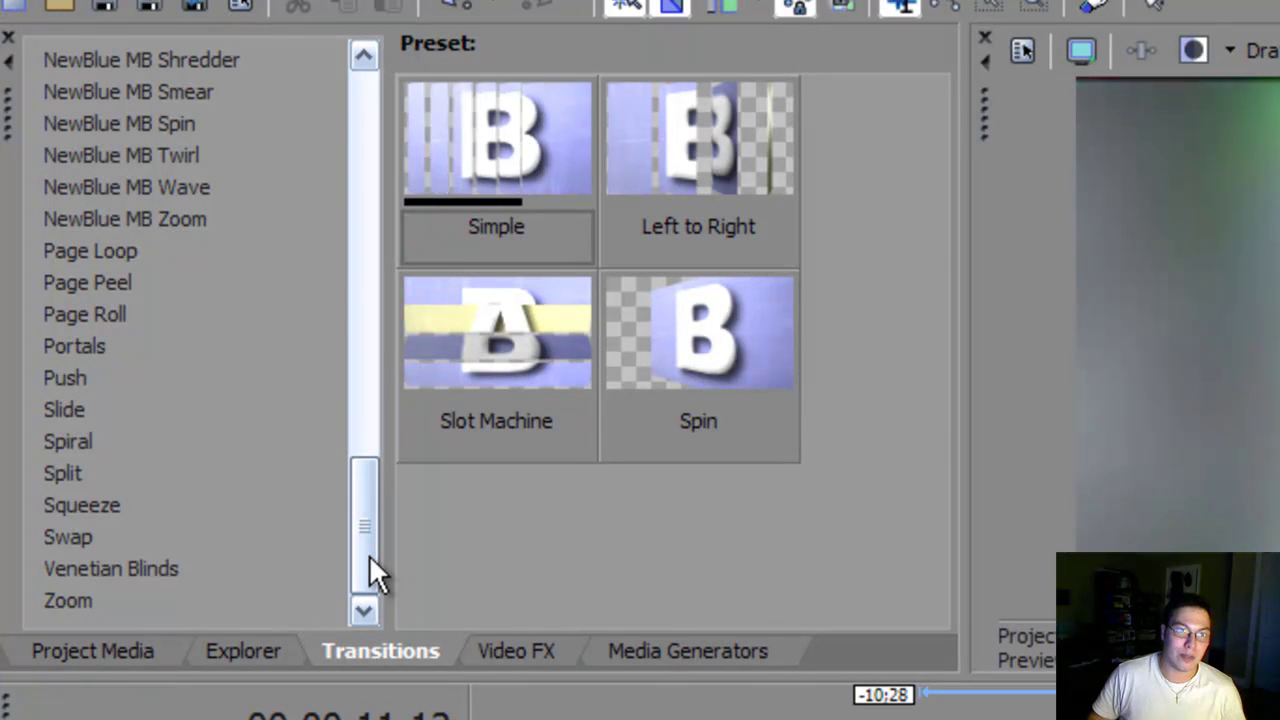
left_click_drag(369, 555, 346, 147)
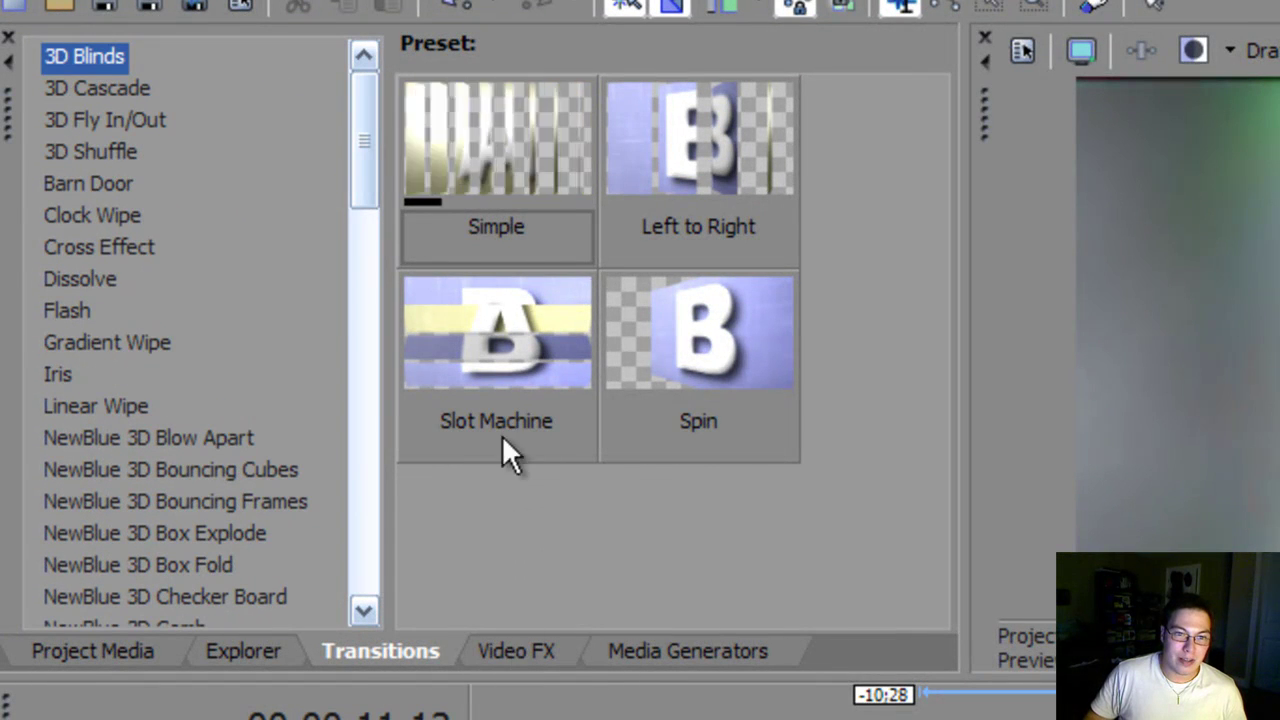
Step: Apply 3D Blinds Spin to the first clip with 7 divisions, 4 extra spins, 0.2940 stagger
left_click_drag(693, 321, 383, 354)
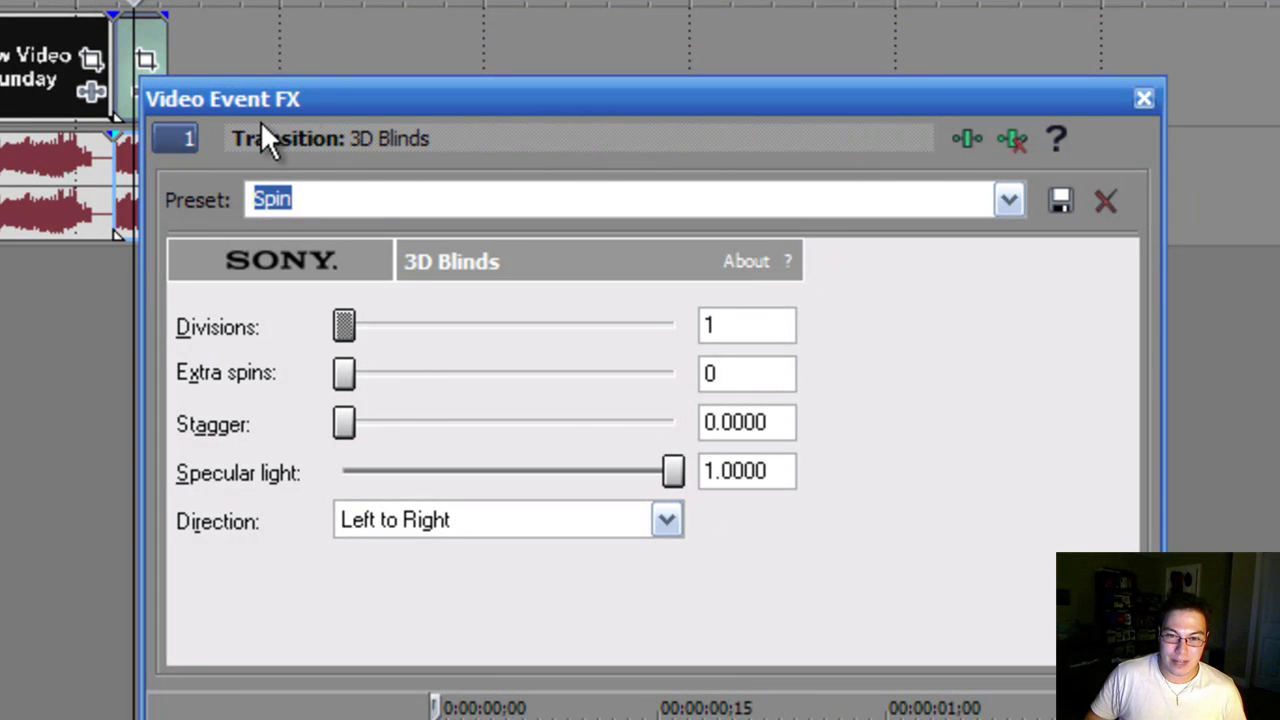
left_click(493, 386)
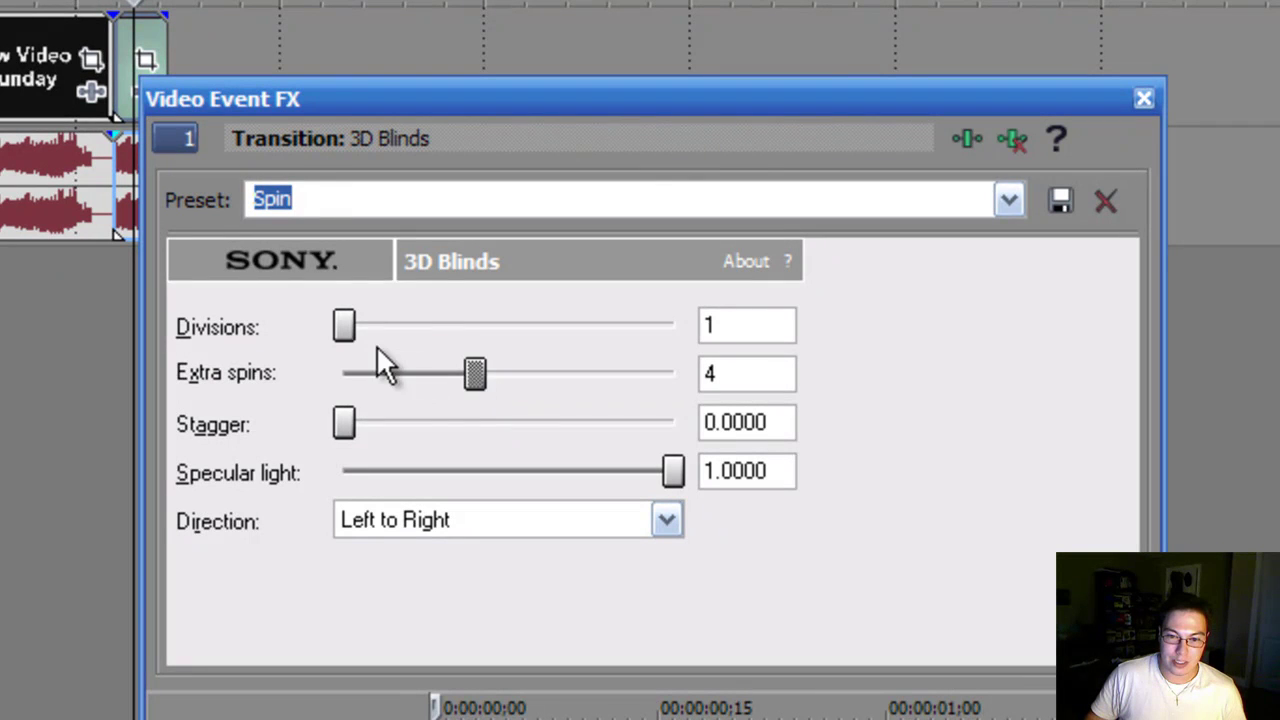
left_click(477, 330)
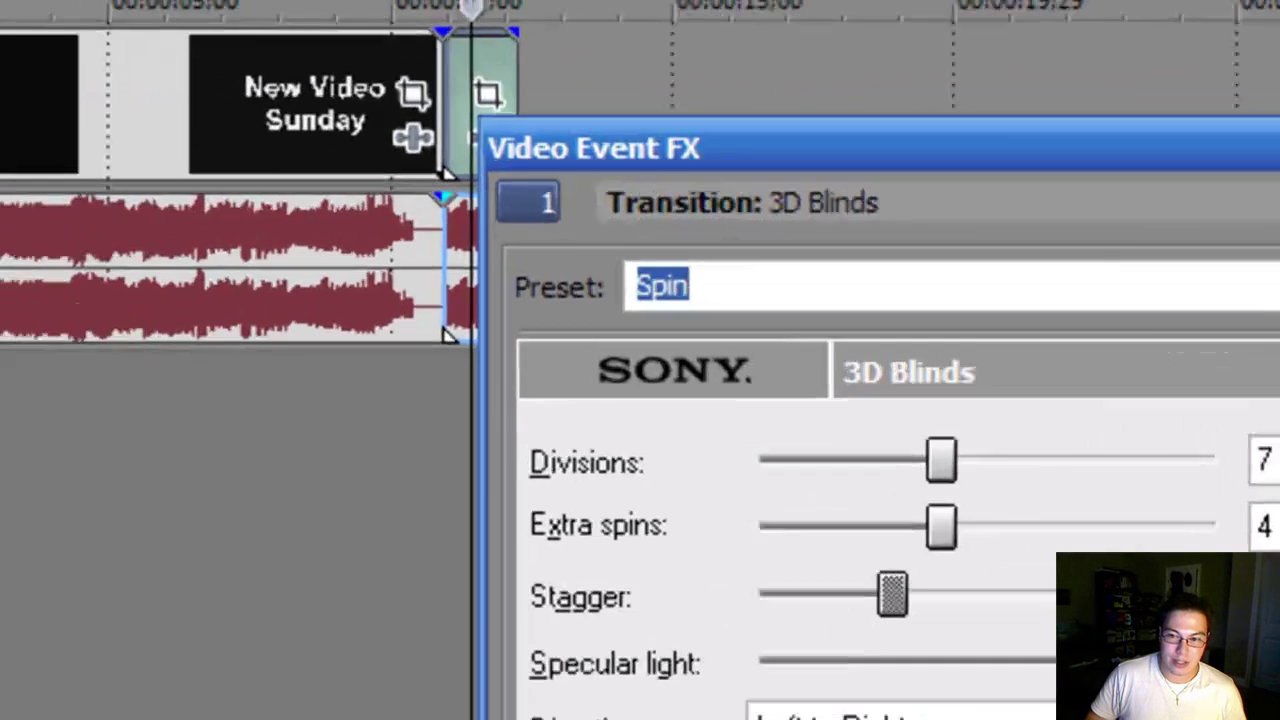
left_click(1143, 98)
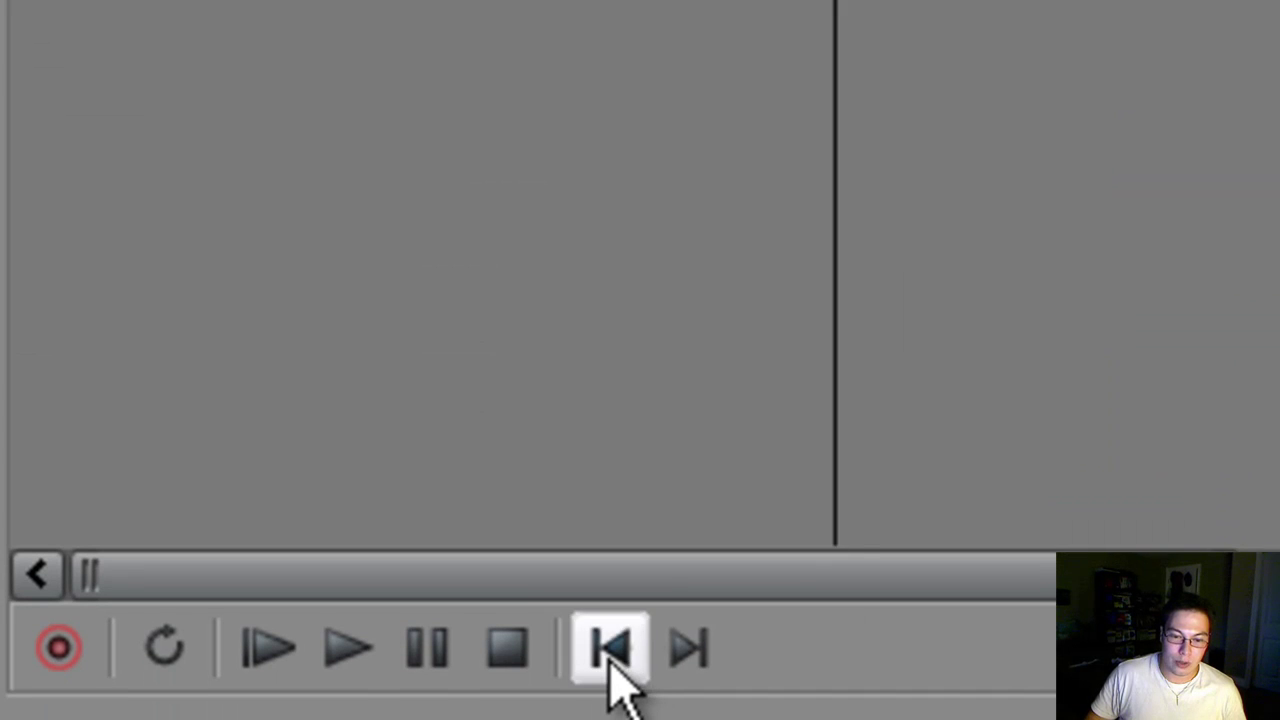
left_click(614, 676)
left_click(620, 650)
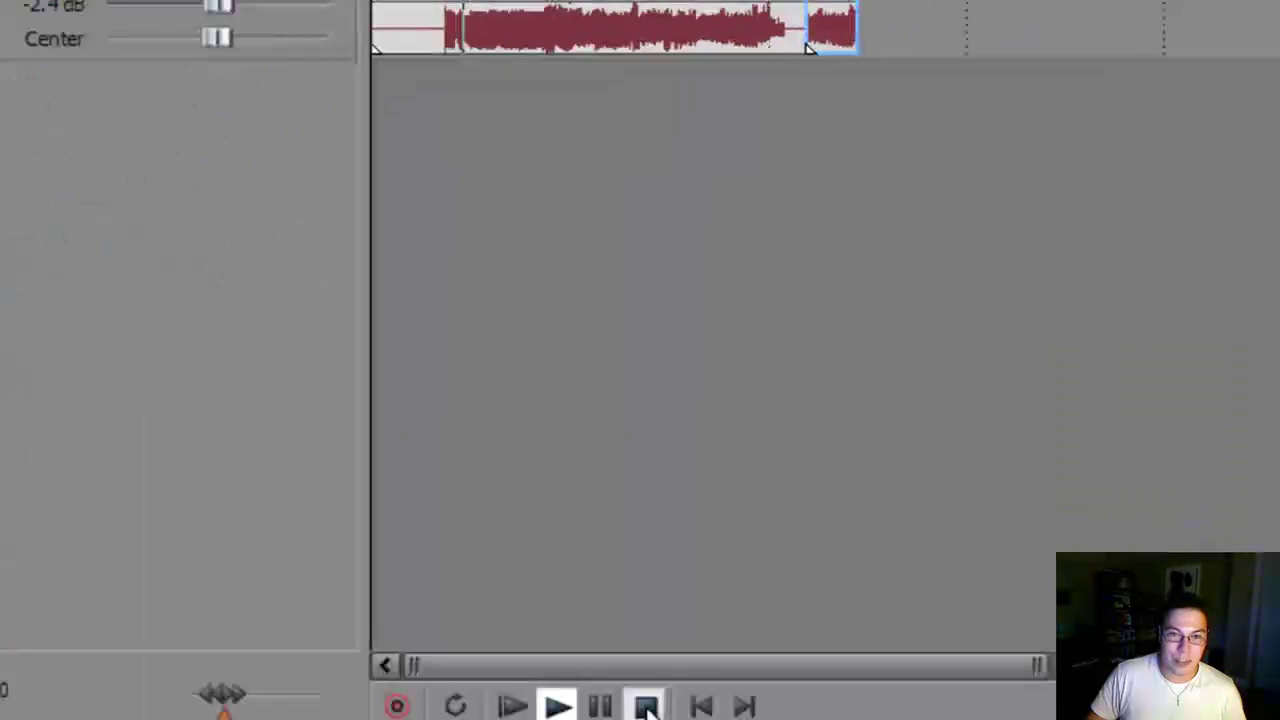
left_click(686, 652)
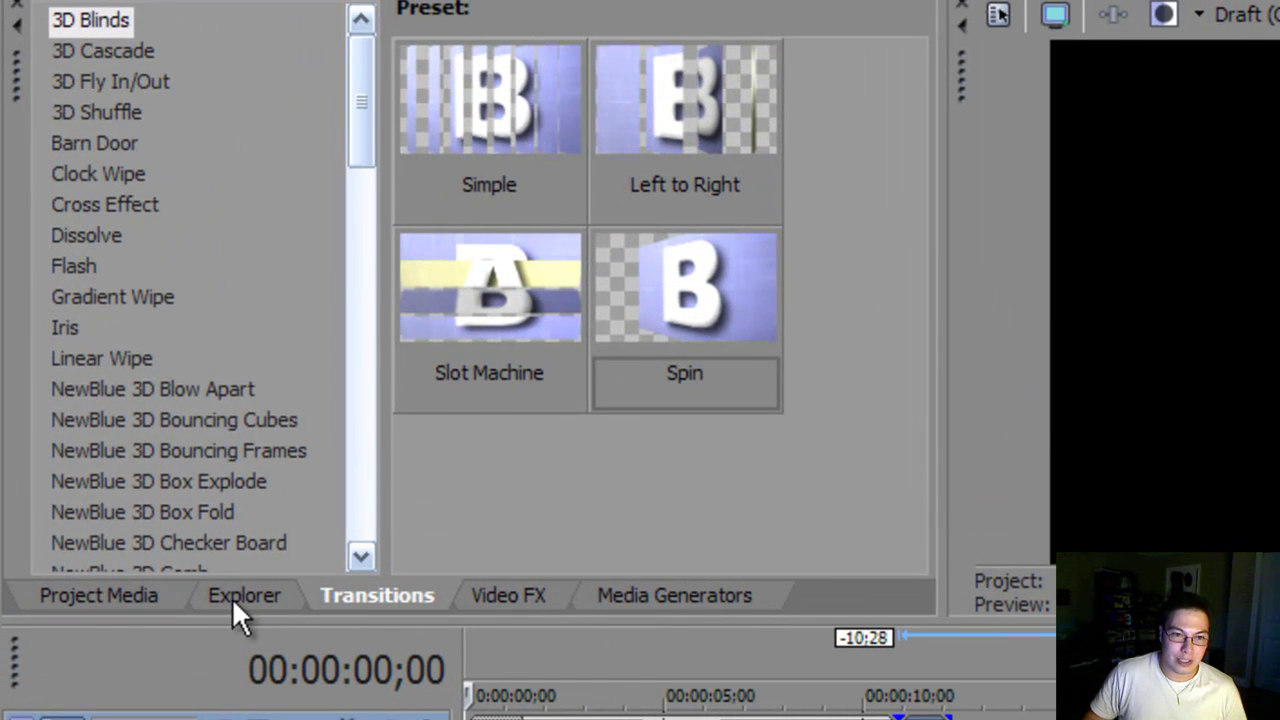
Step: Show the Explorer panel listing the Desktop, after checking My Computer and Project Media
left_click(236, 595)
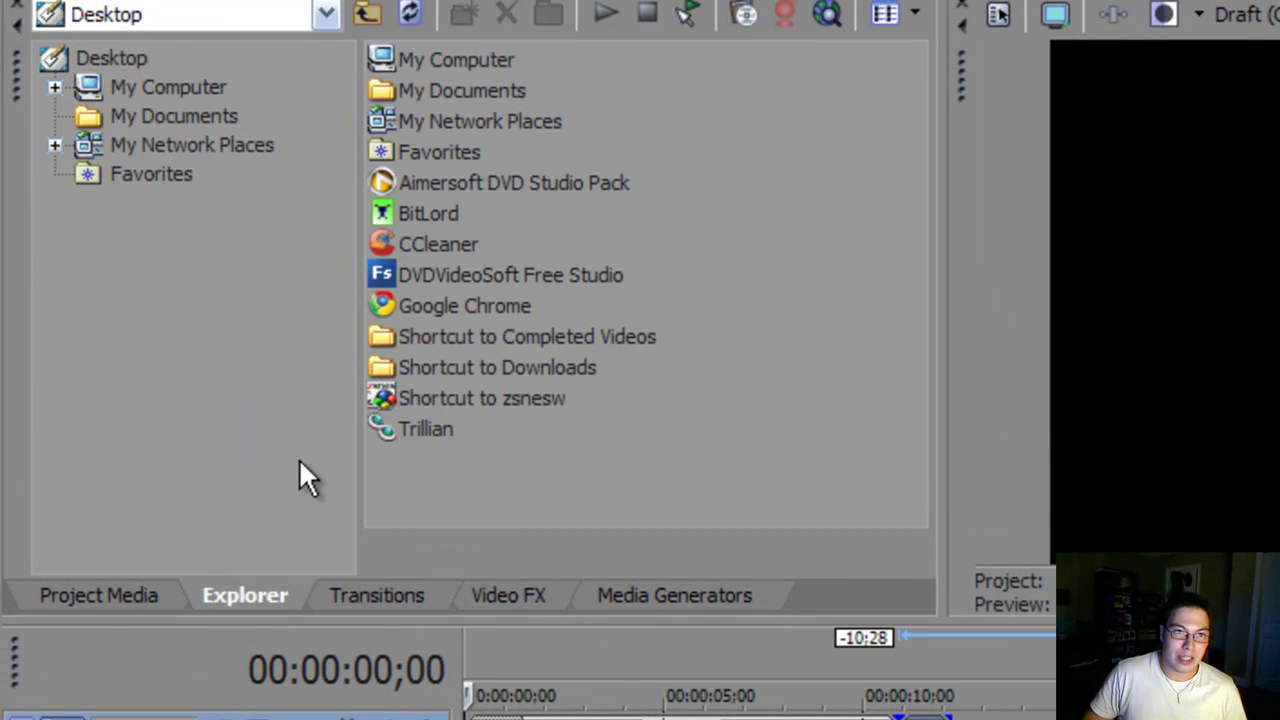
left_click(56, 88)
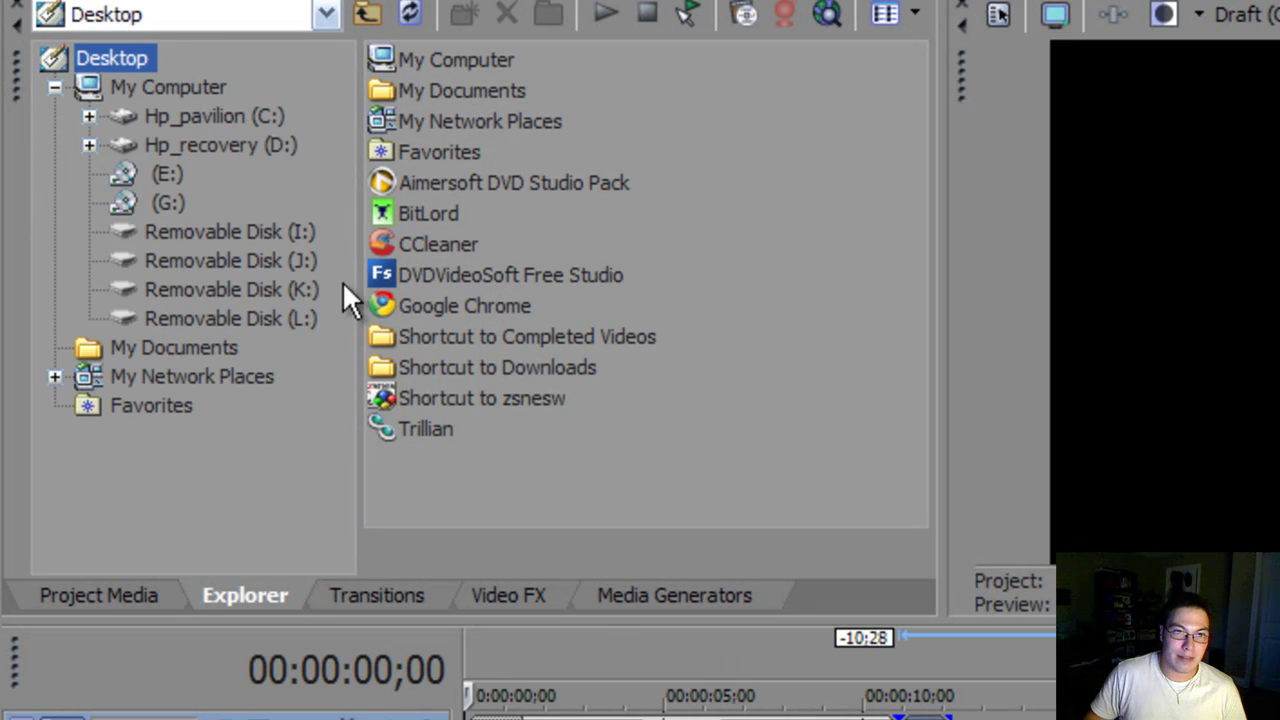
left_click(55, 88)
left_click(106, 595)
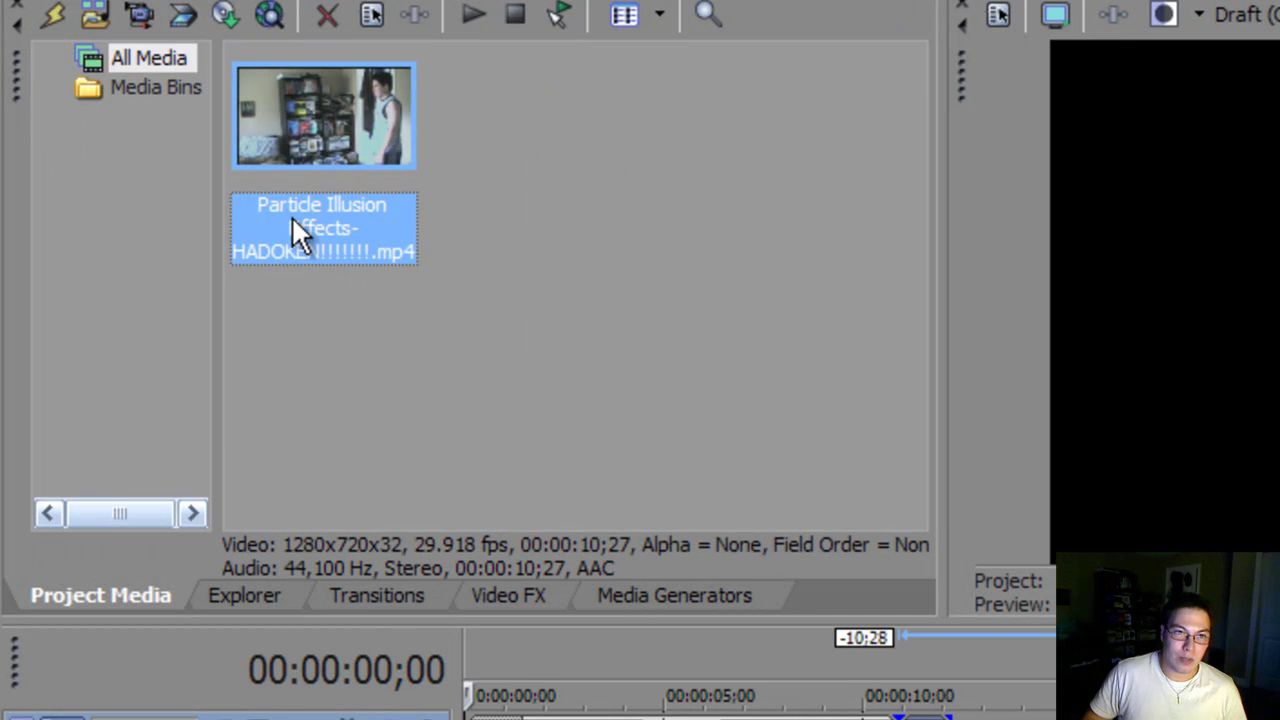
left_click(250, 598)
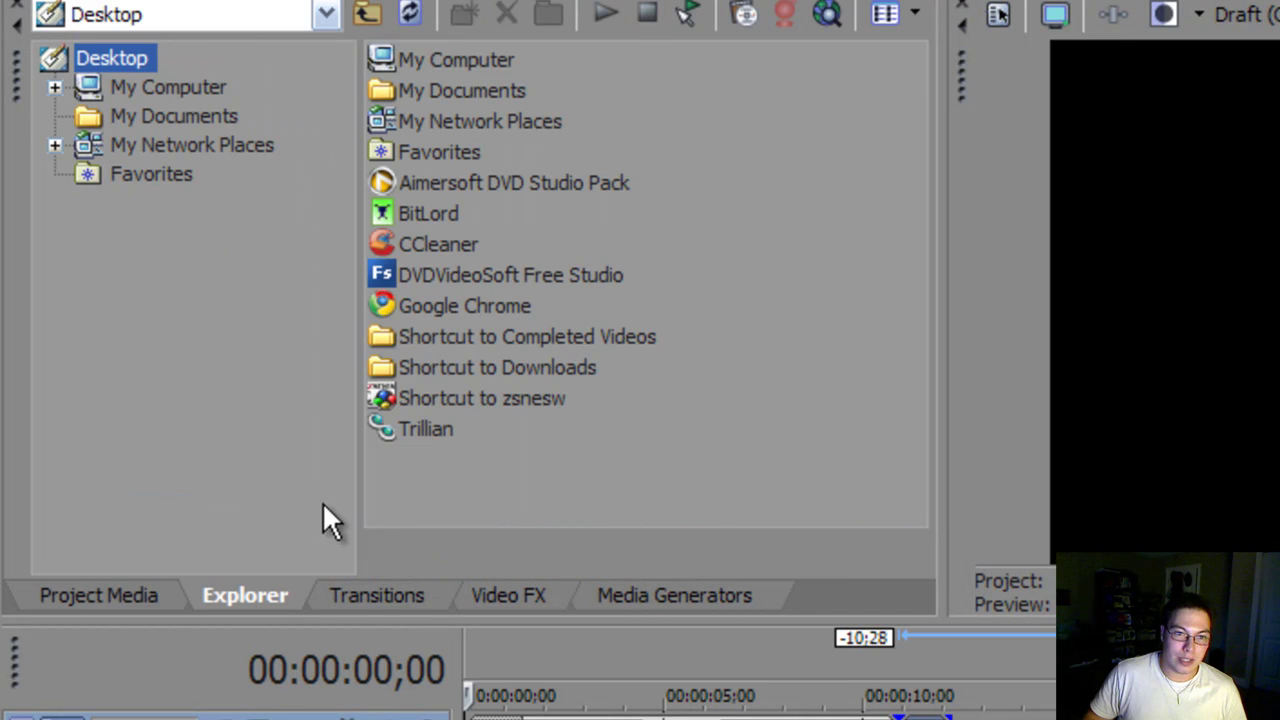
Step: Browse the Video FX list to show the Sepia presets (Neutral, Warm, Cold, Old Photographs)
left_click(503, 595)
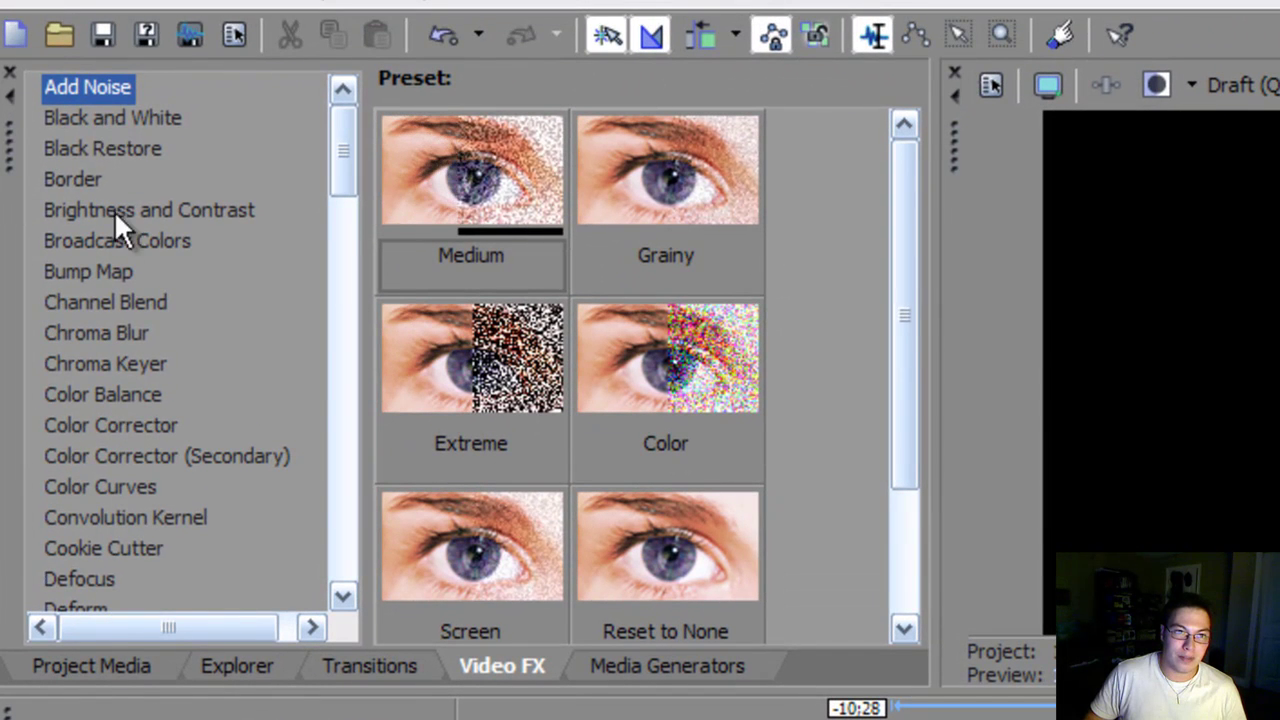
left_click_drag(341, 168, 337, 522)
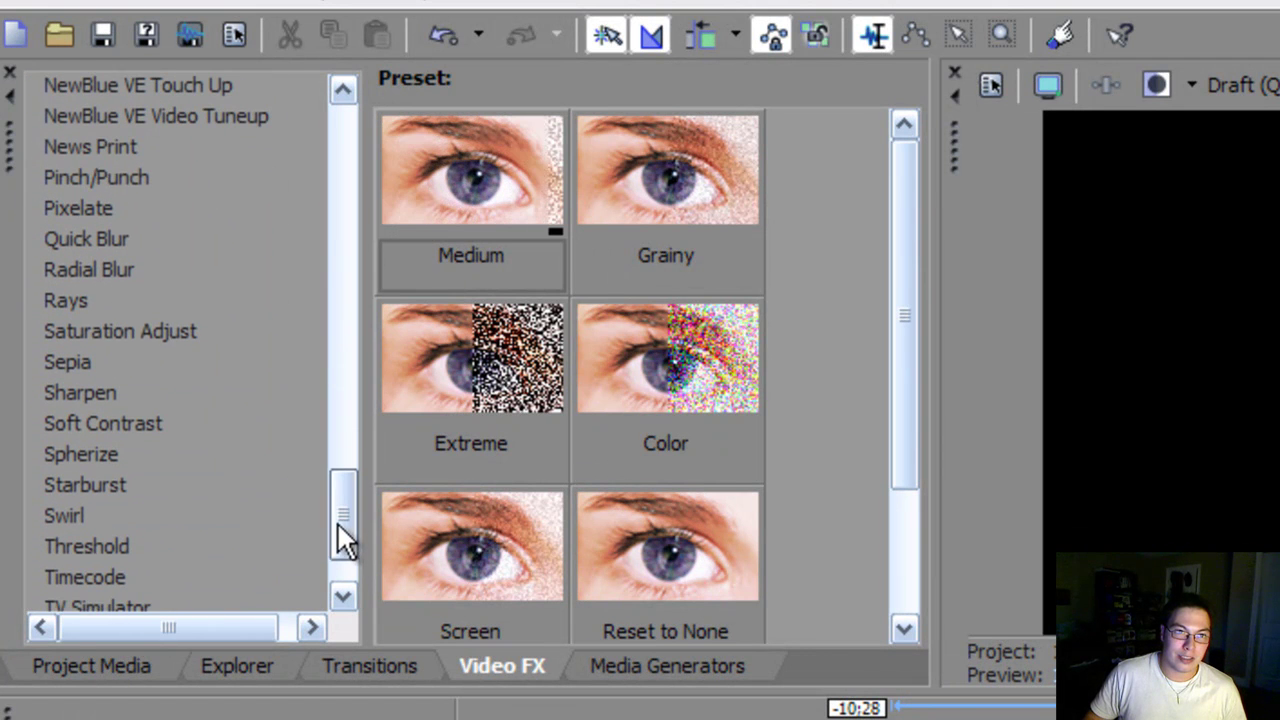
left_click(87, 268)
left_click(90, 458)
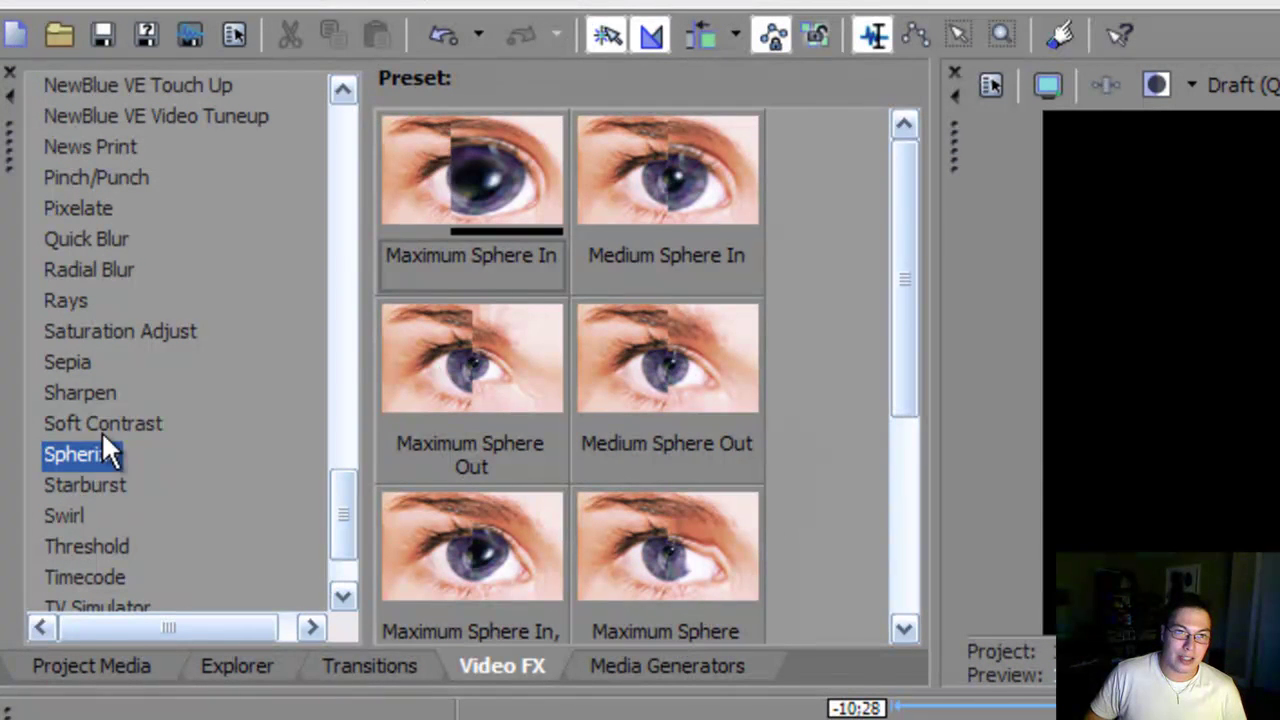
left_click(74, 367)
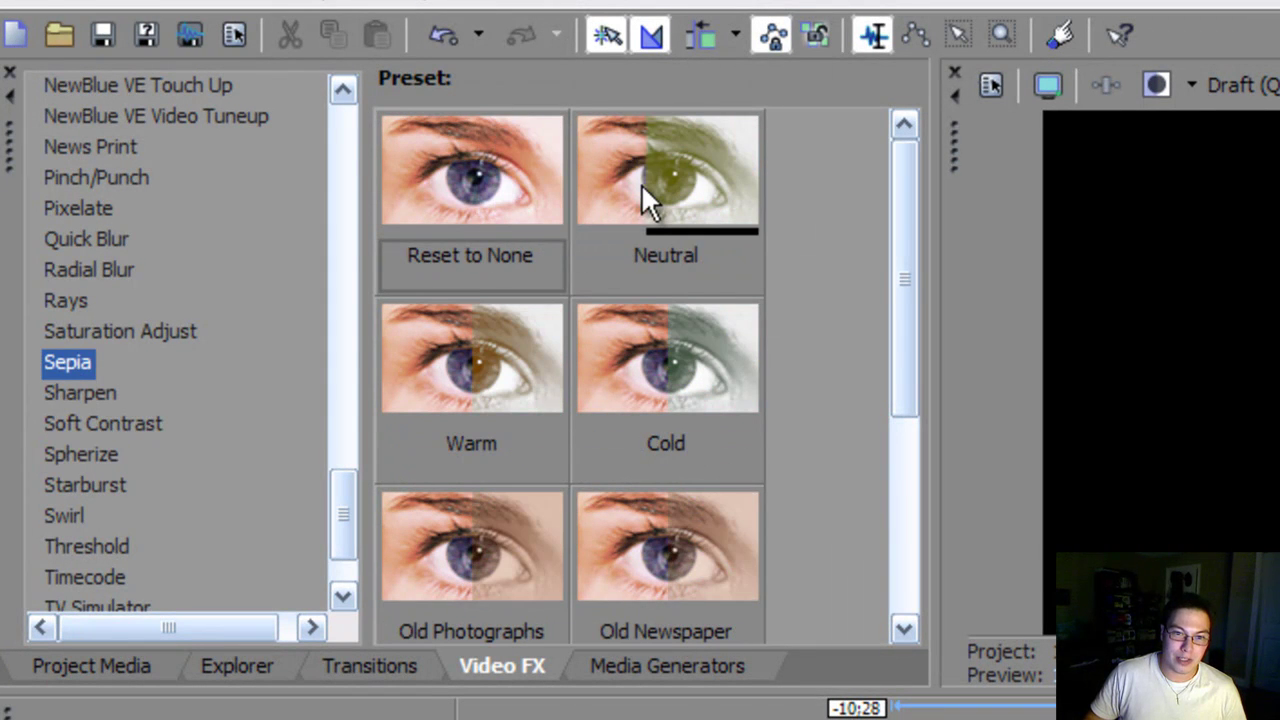
left_click_drag(641, 183, 520, 308)
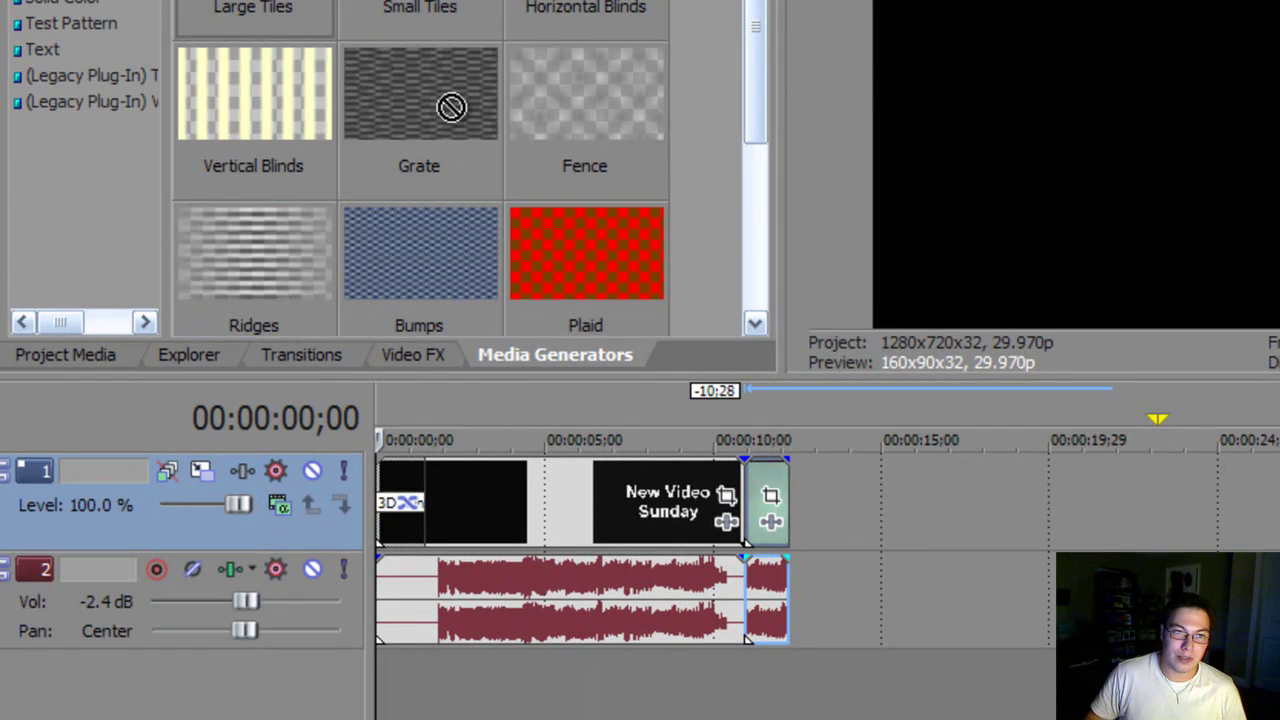
Step: Select the Warm sepia preset and drag it toward the first video event
left_click(301, 355)
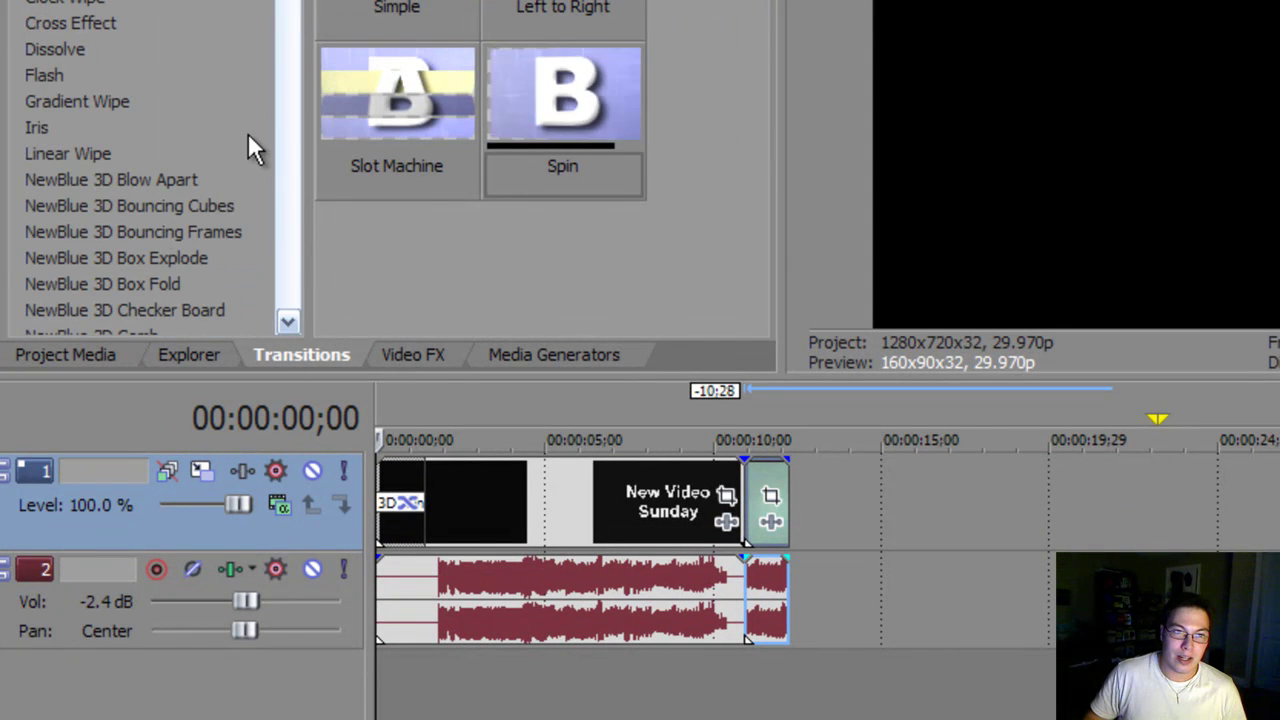
left_click(400, 360)
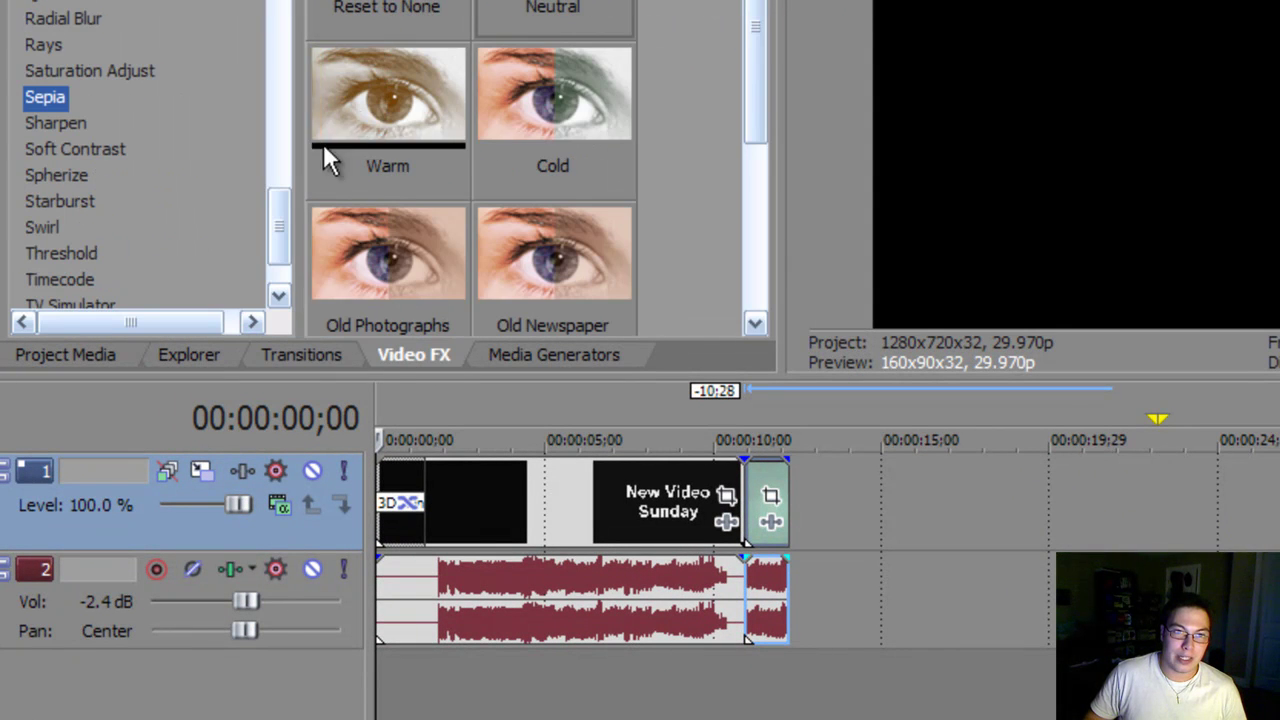
left_click(389, 85)
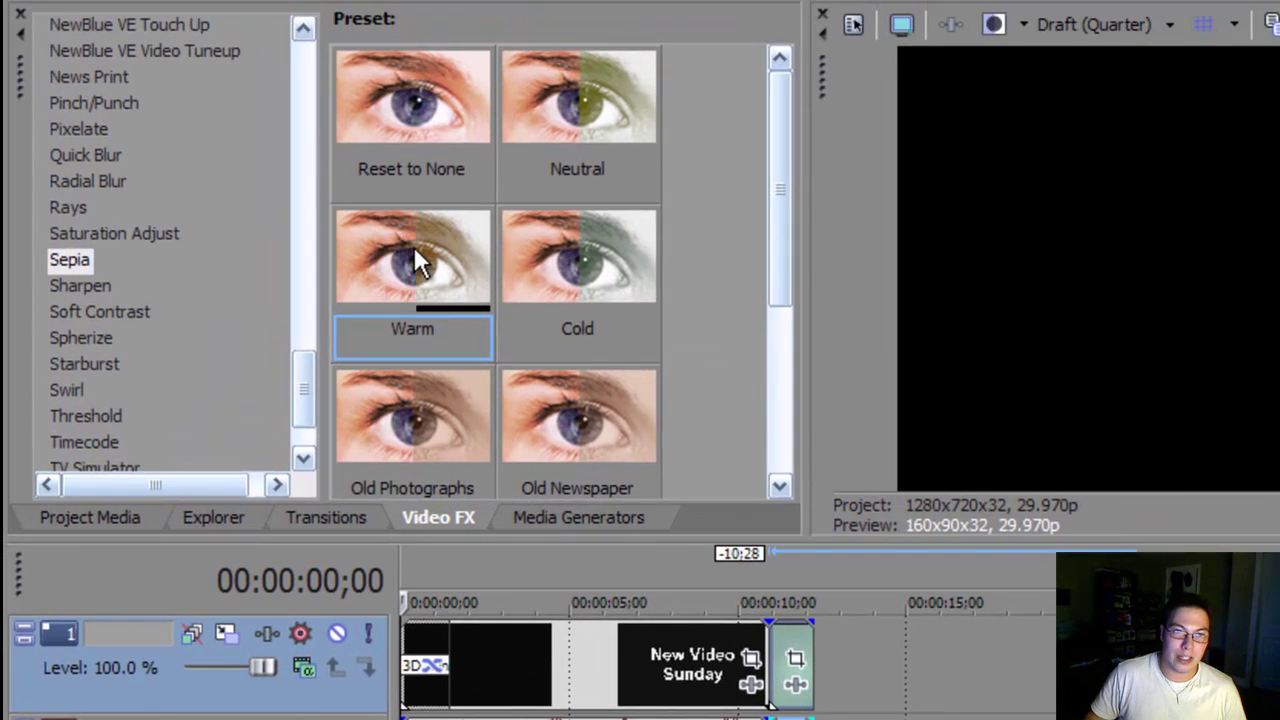
left_click_drag(404, 177, 509, 626)
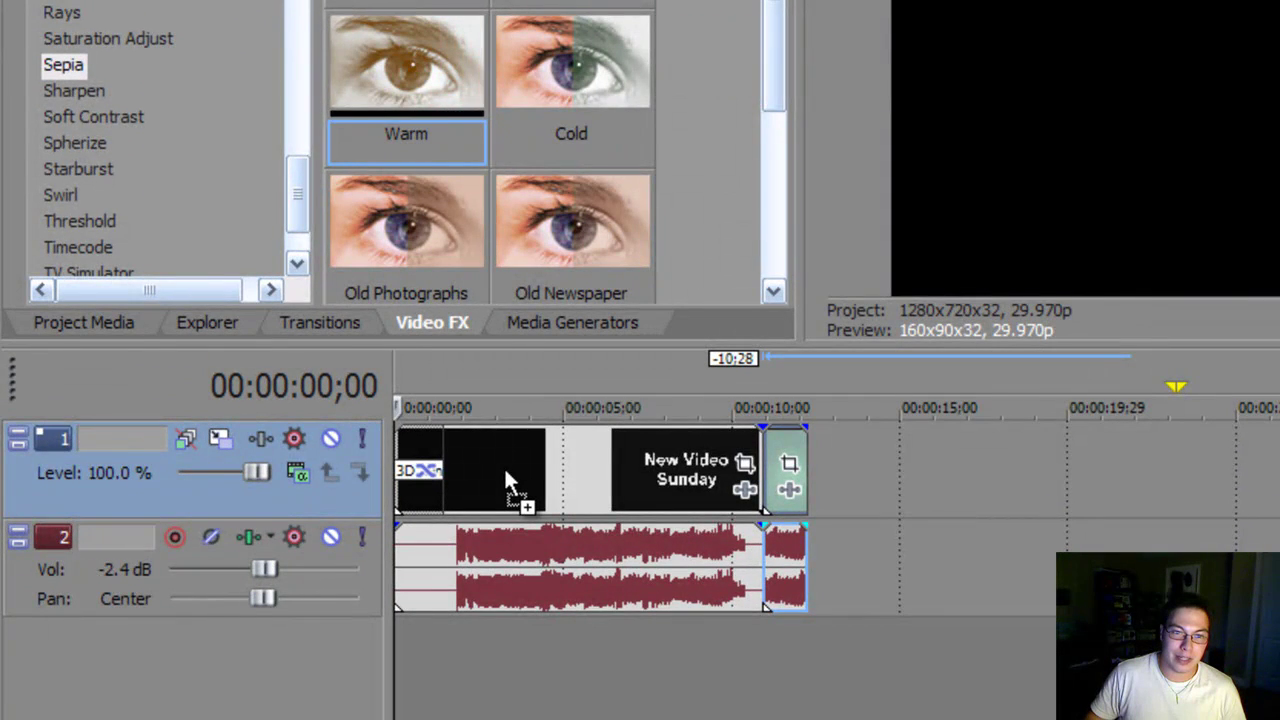
Step: Drop Warm sepia (0.720 blend) on the Particle Illusion Effects clip and preview it at 3 seconds
left_click_drag(504, 466, 508, 466)
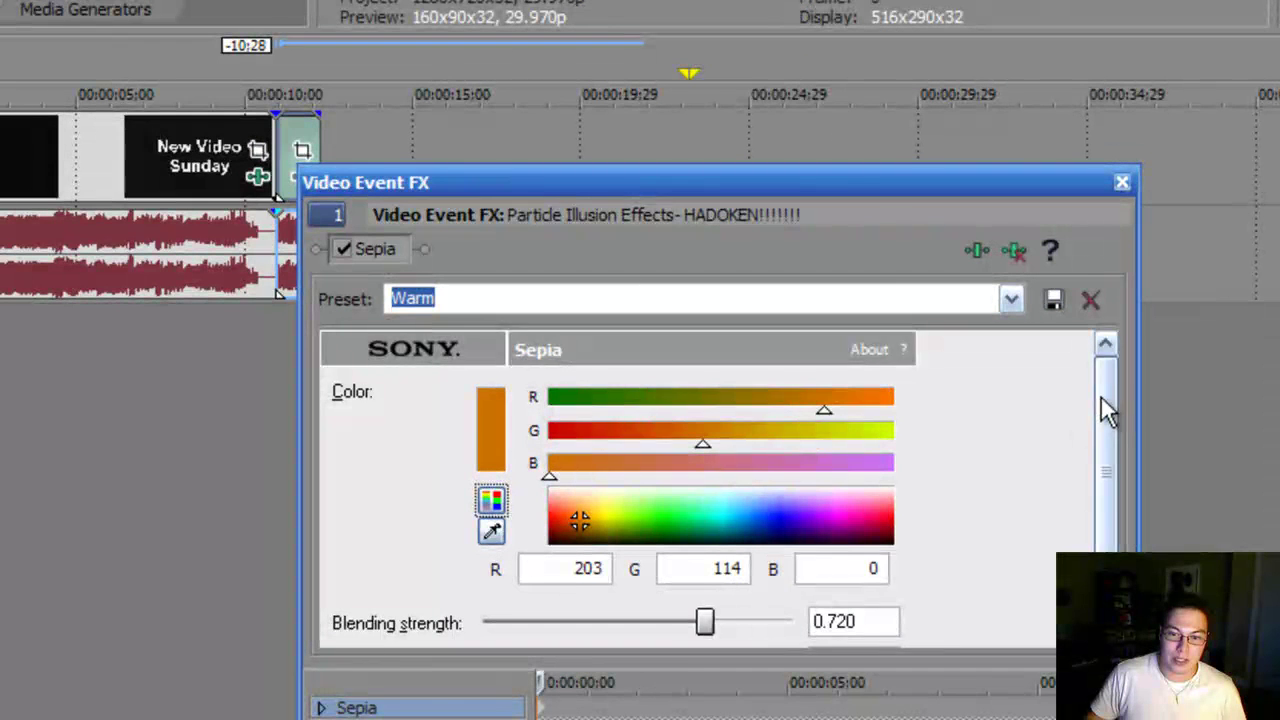
scroll(1103, 408, "down", 1)
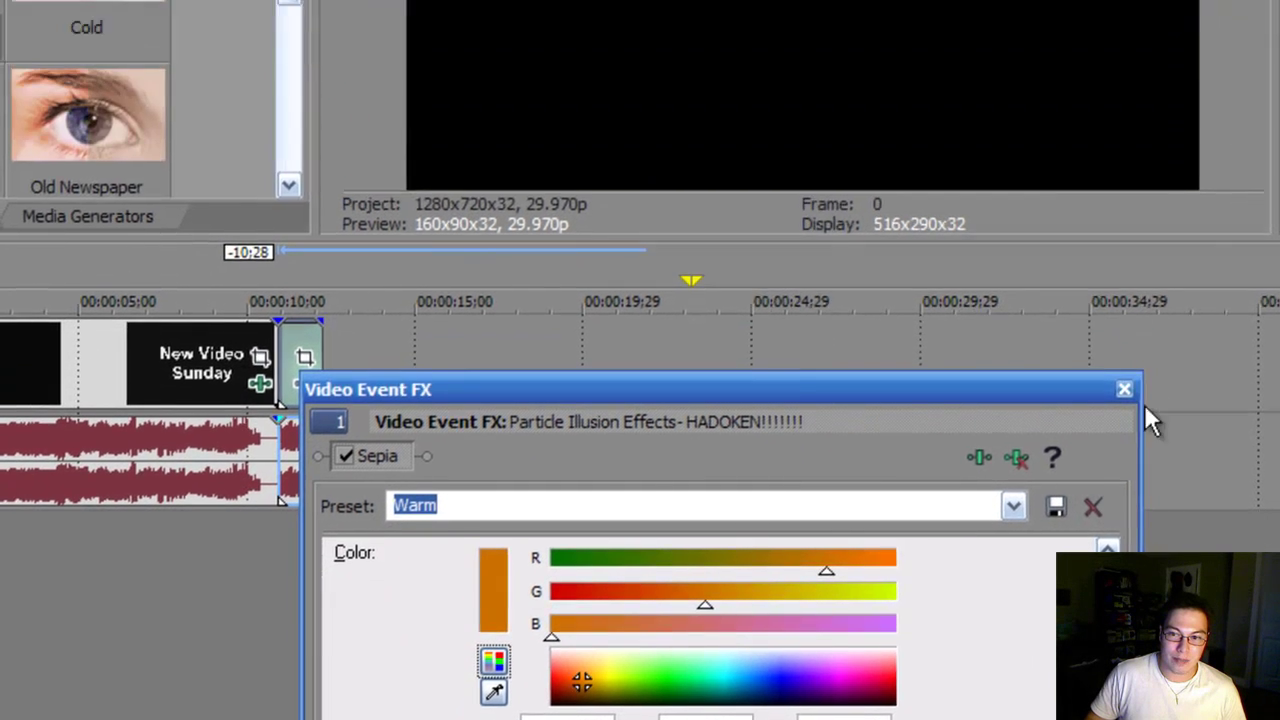
left_click(1122, 182)
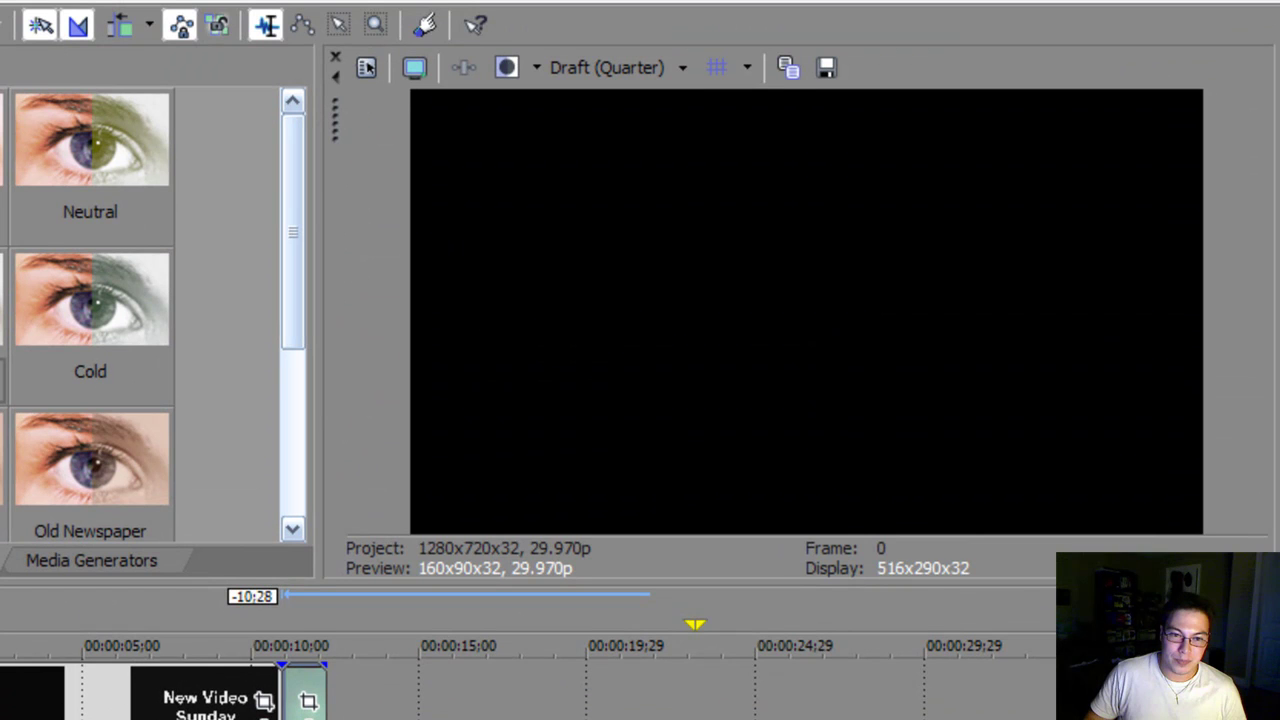
left_click(16, 690)
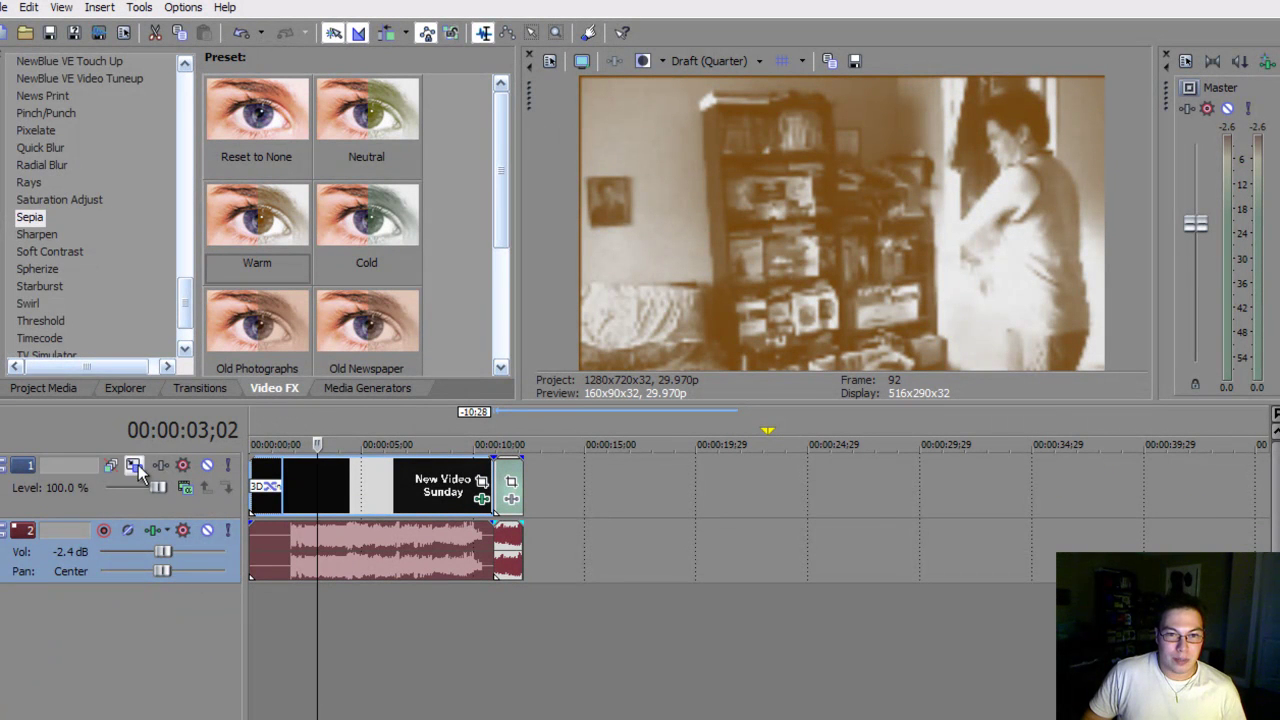
Step: Move the small HADOKEN snippet to about 20 seconds and the title clips to near 10 seconds
left_click(52, 389)
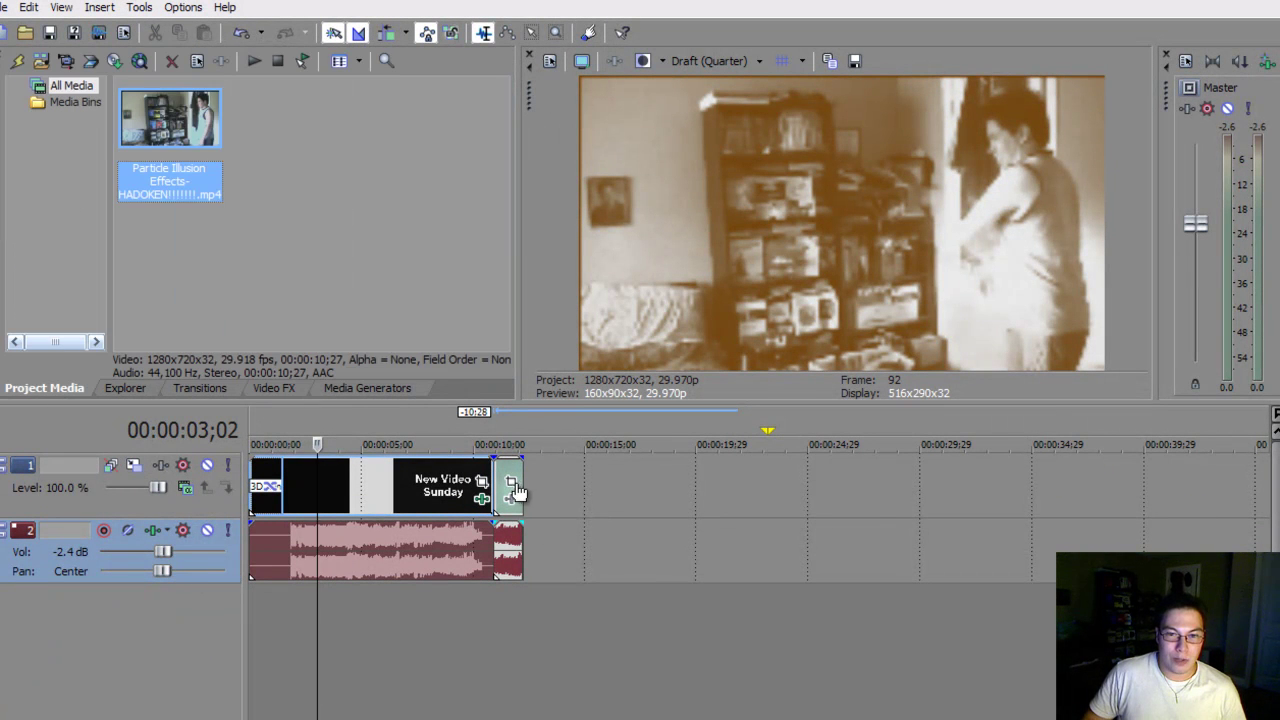
left_click_drag(517, 490, 770, 488)
left_click_drag(352, 502, 591, 491)
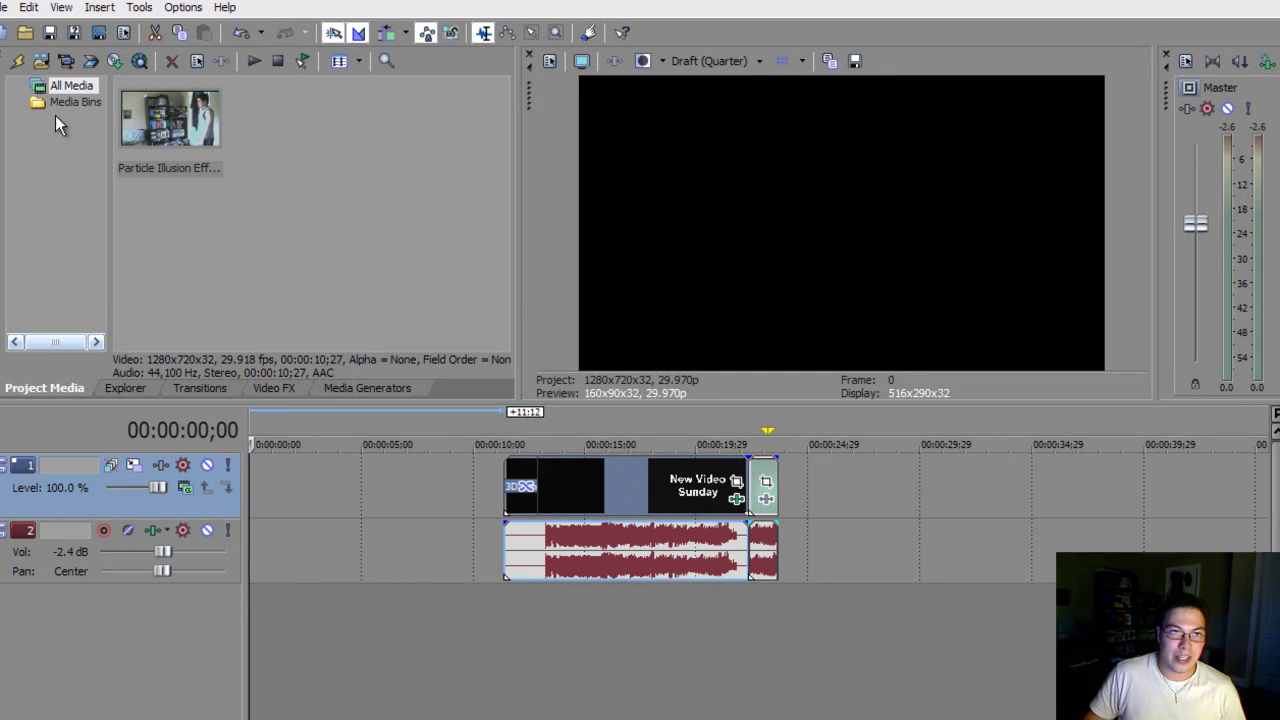
Step: Import Video 3.wmv from My Videos > Logitech Webcam and drag it onto the timeline
left_click(41, 62)
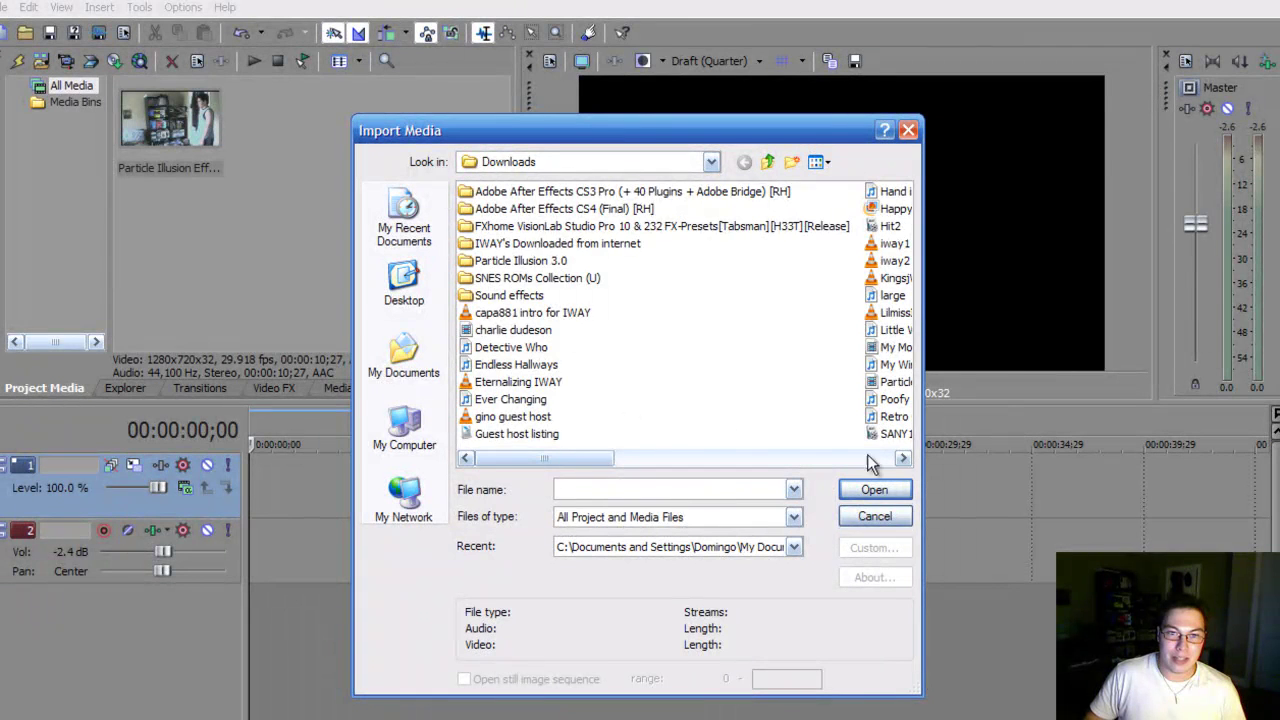
left_click(420, 370)
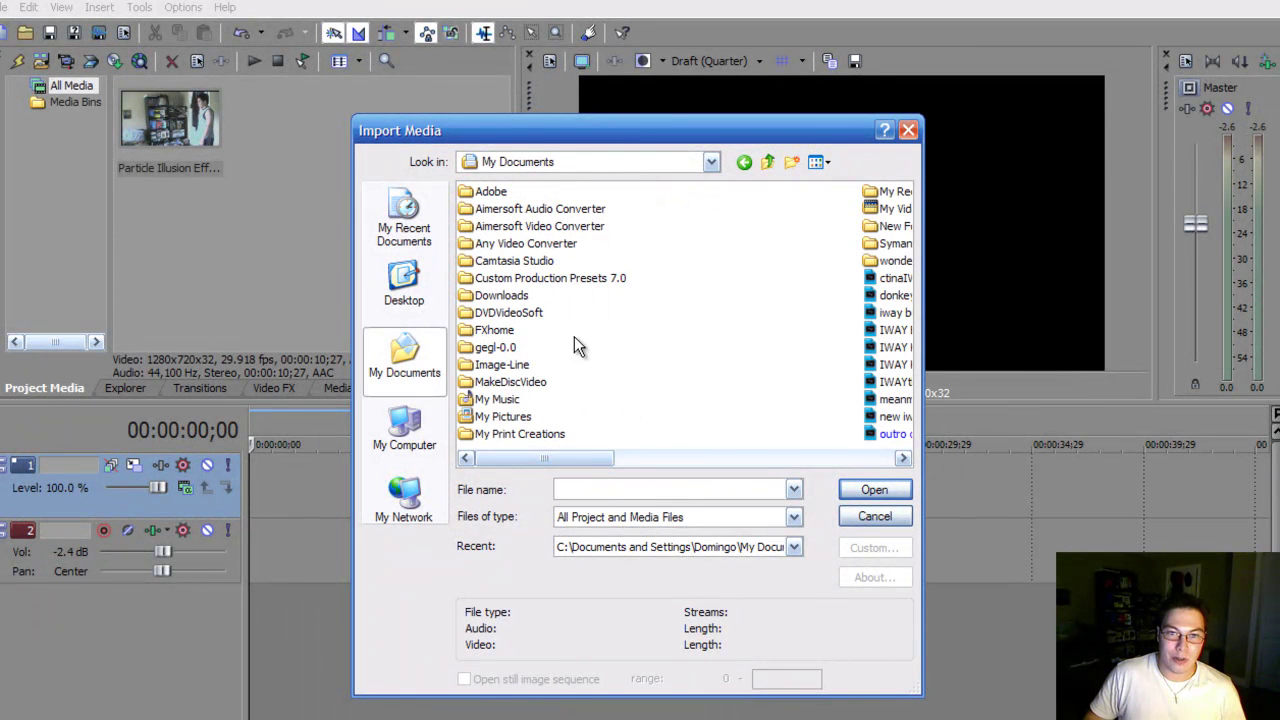
left_click(903, 459)
double_click(503, 212)
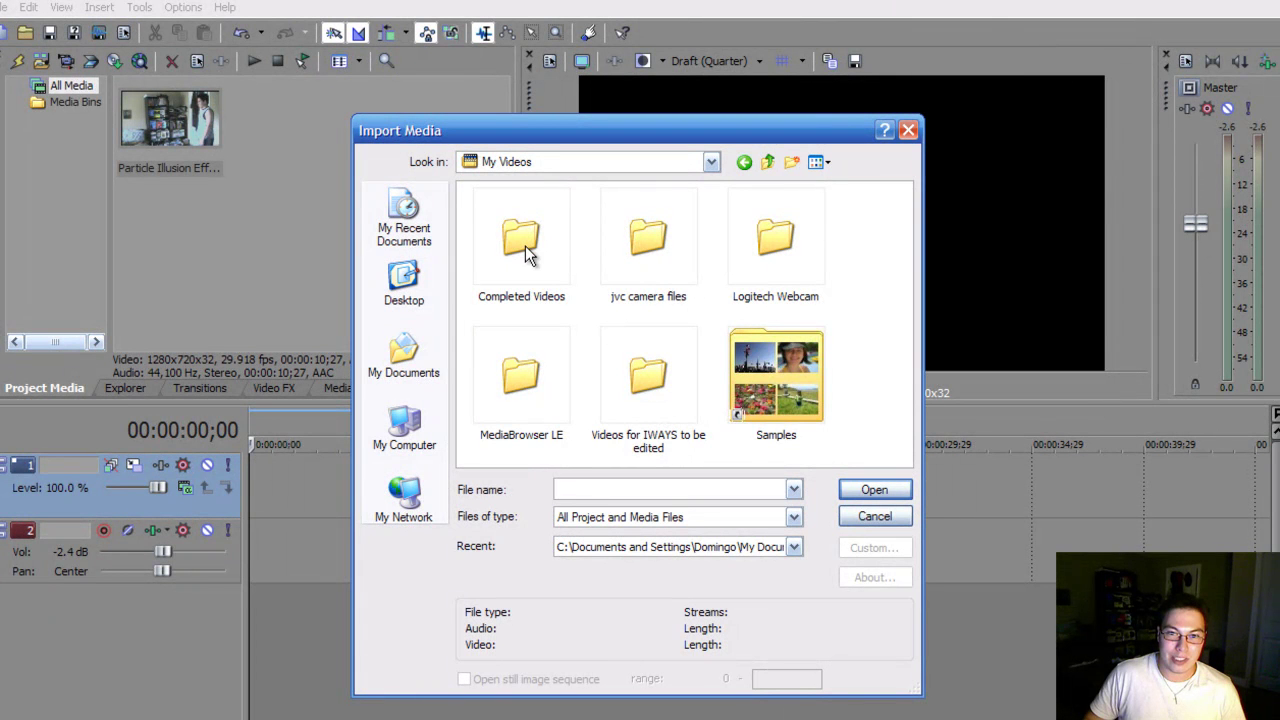
double_click(622, 381)
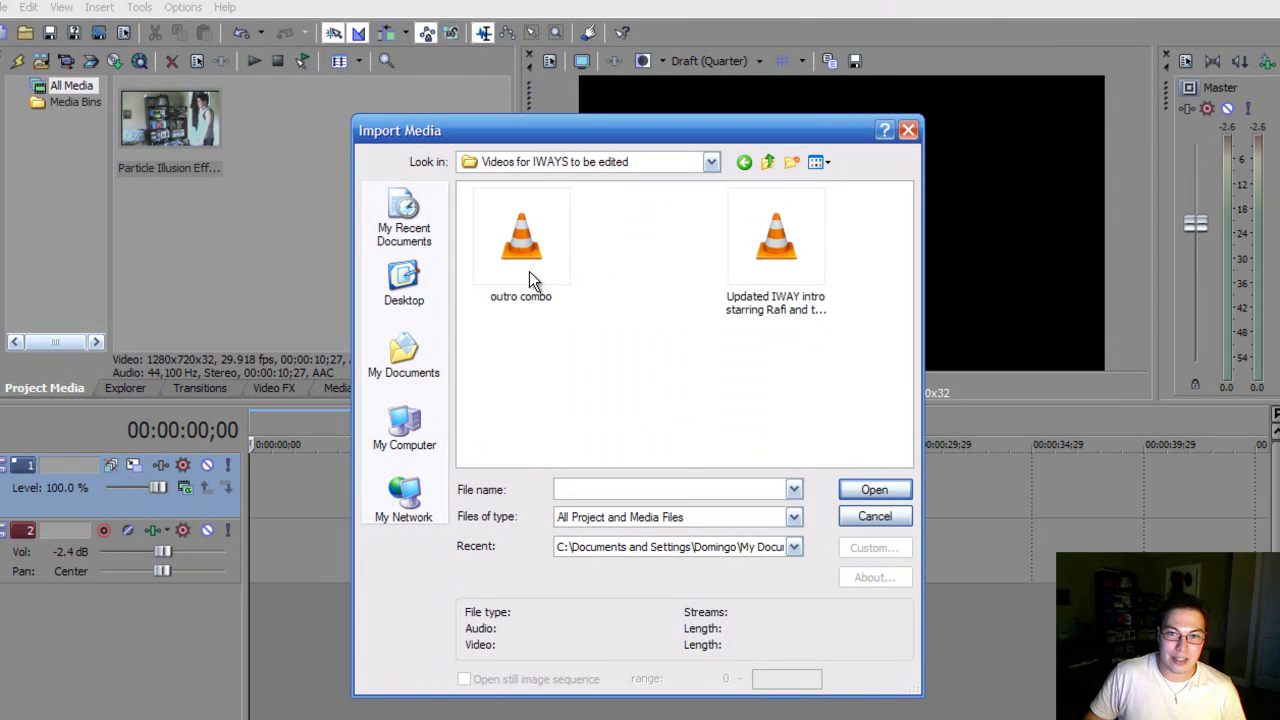
left_click(767, 162)
left_click(768, 244)
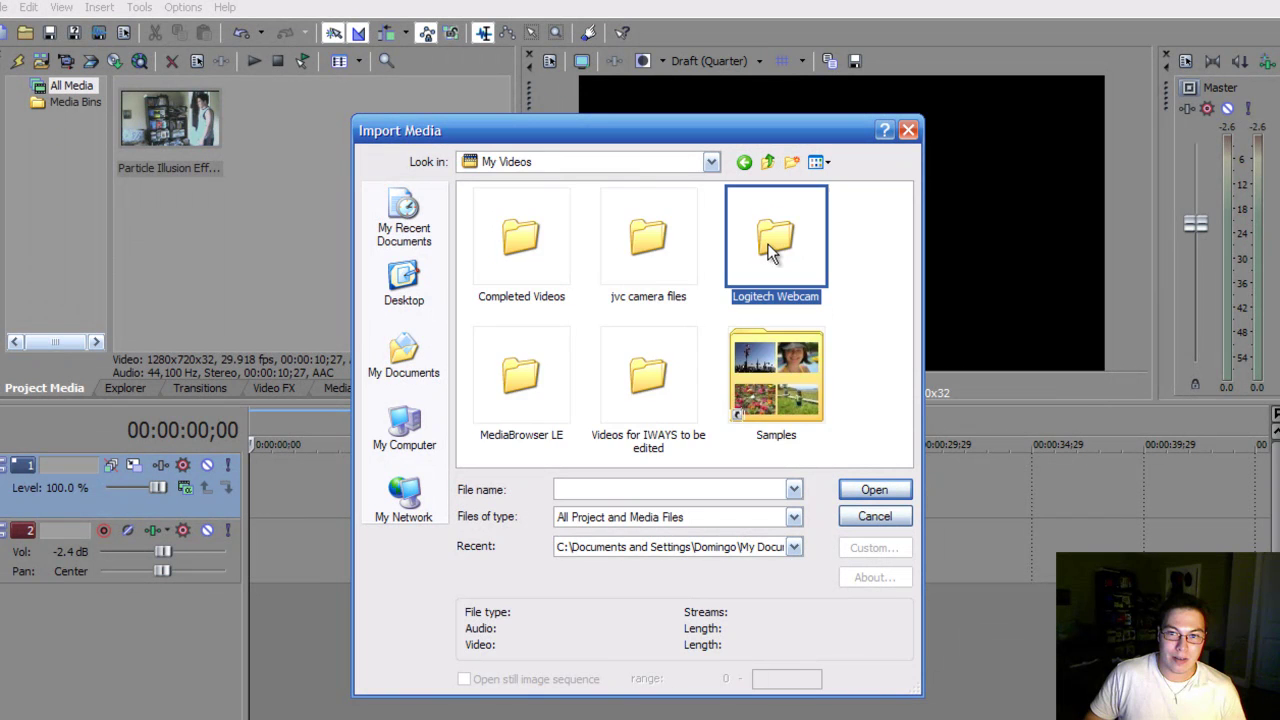
double_click(768, 244)
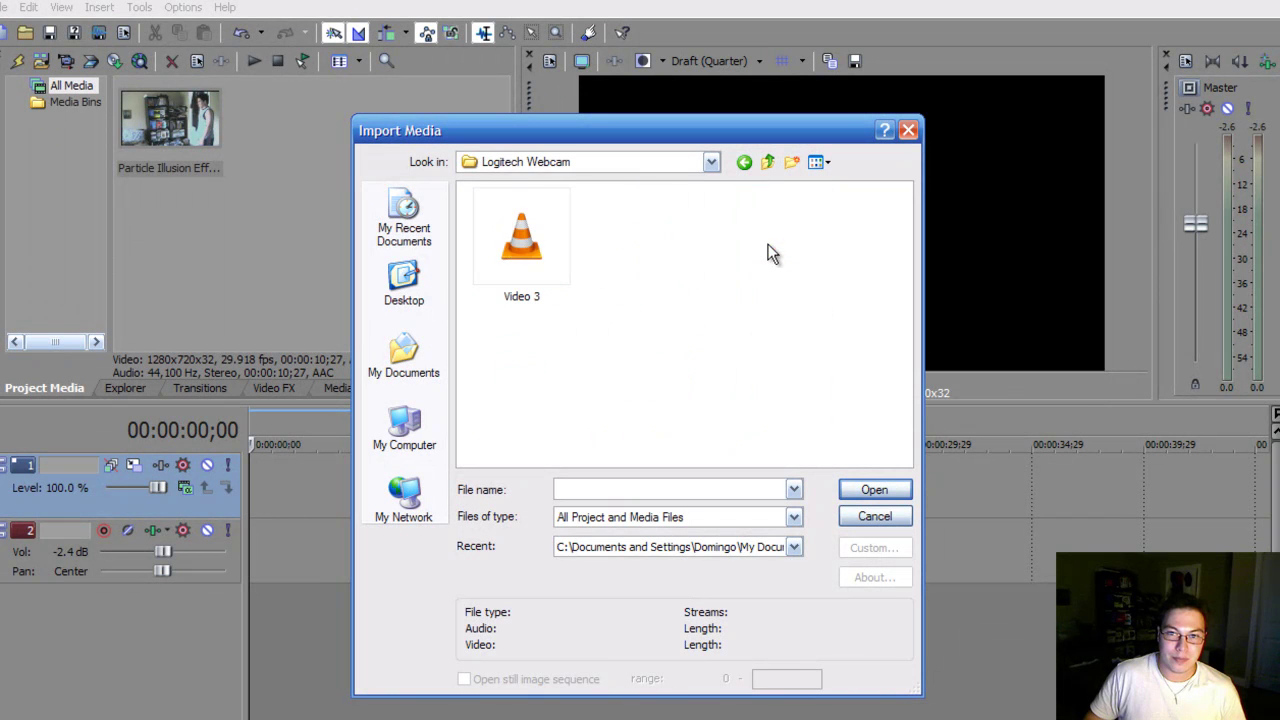
double_click(521, 252)
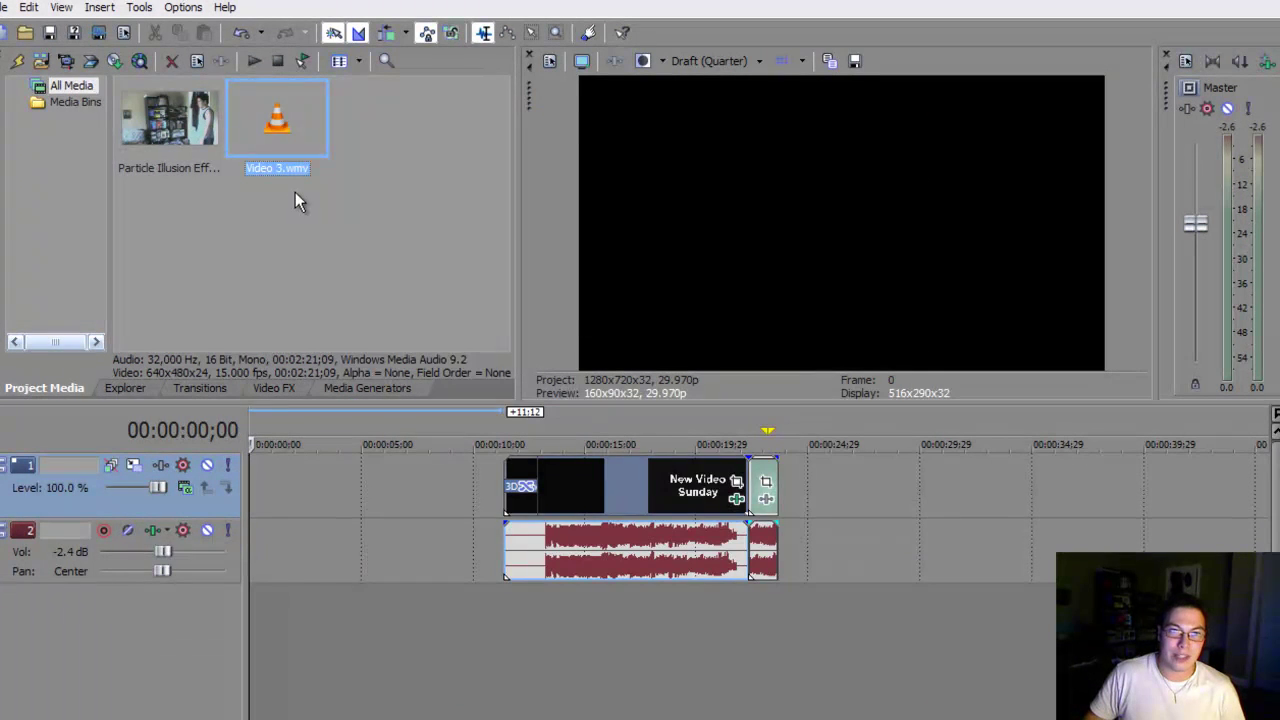
left_click_drag(291, 339, 256, 528)
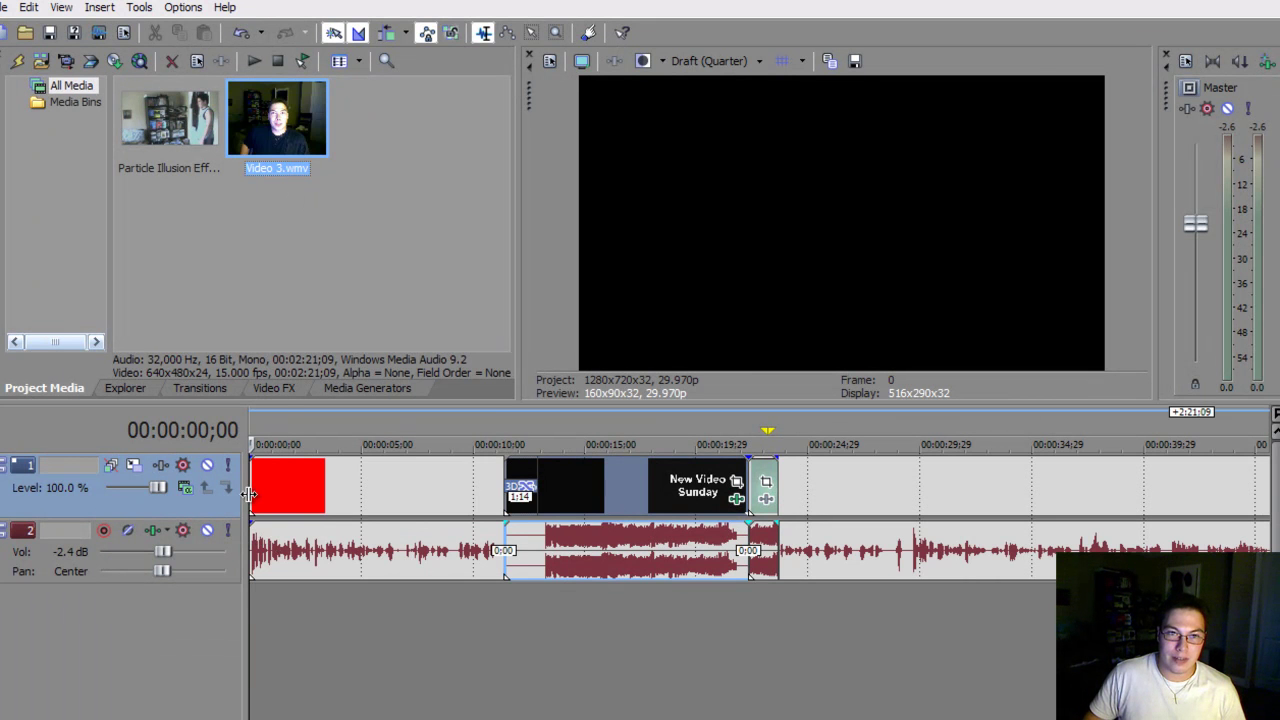
Step: Return the title clips to 0, the HADOKEN snippet to about 11 seconds, and place Video 3 after it
left_click_drag(636, 490, 891, 490)
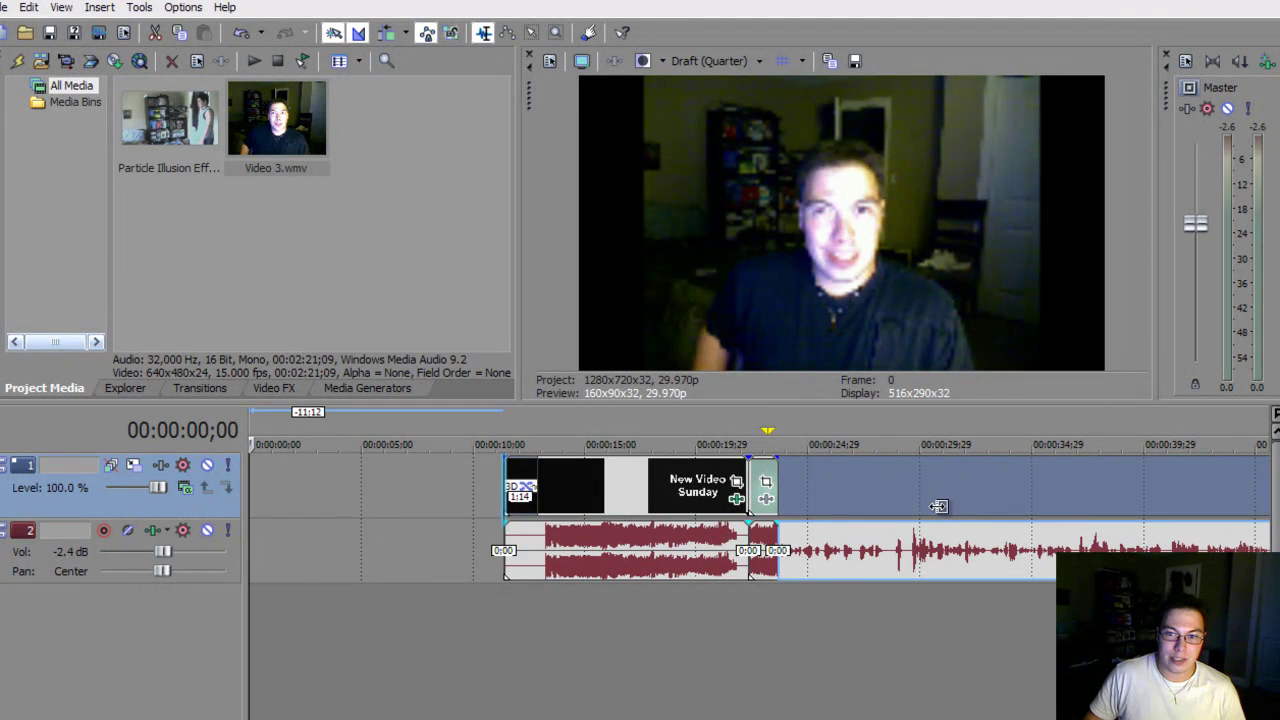
mouse_move(1043, 509)
left_mouse_down()
mouse_move(808, 569)
mouse_move(1111, 483)
mouse_move(915, 498)
mouse_move(1051, 498)
left_mouse_up()
left_click_drag(553, 503, 331, 502)
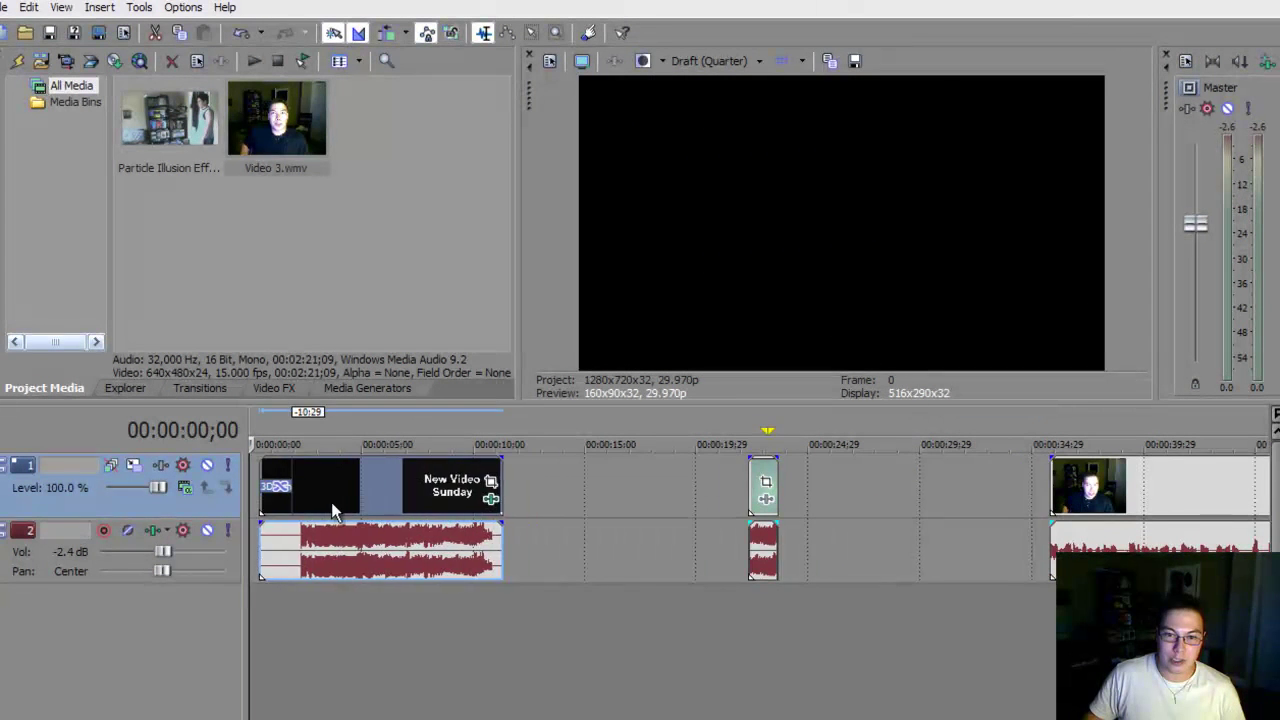
left_click_drag(764, 490, 530, 500)
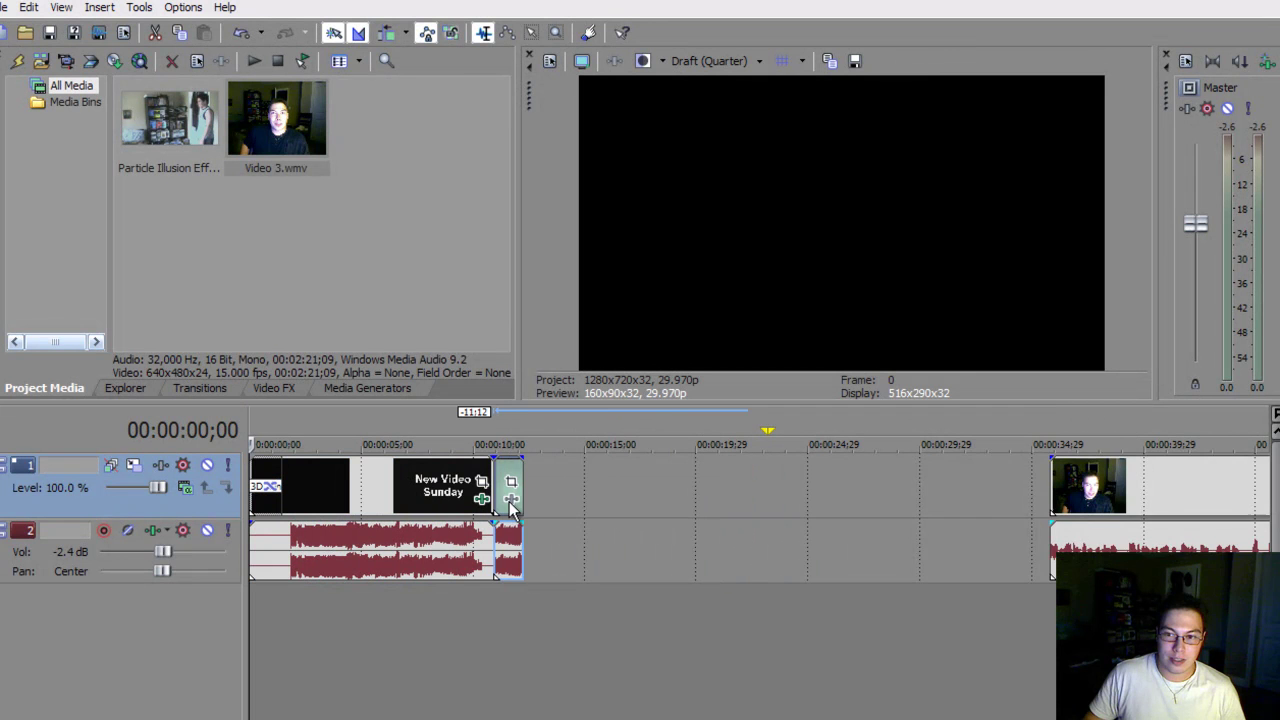
left_click_drag(1108, 503, 620, 517)
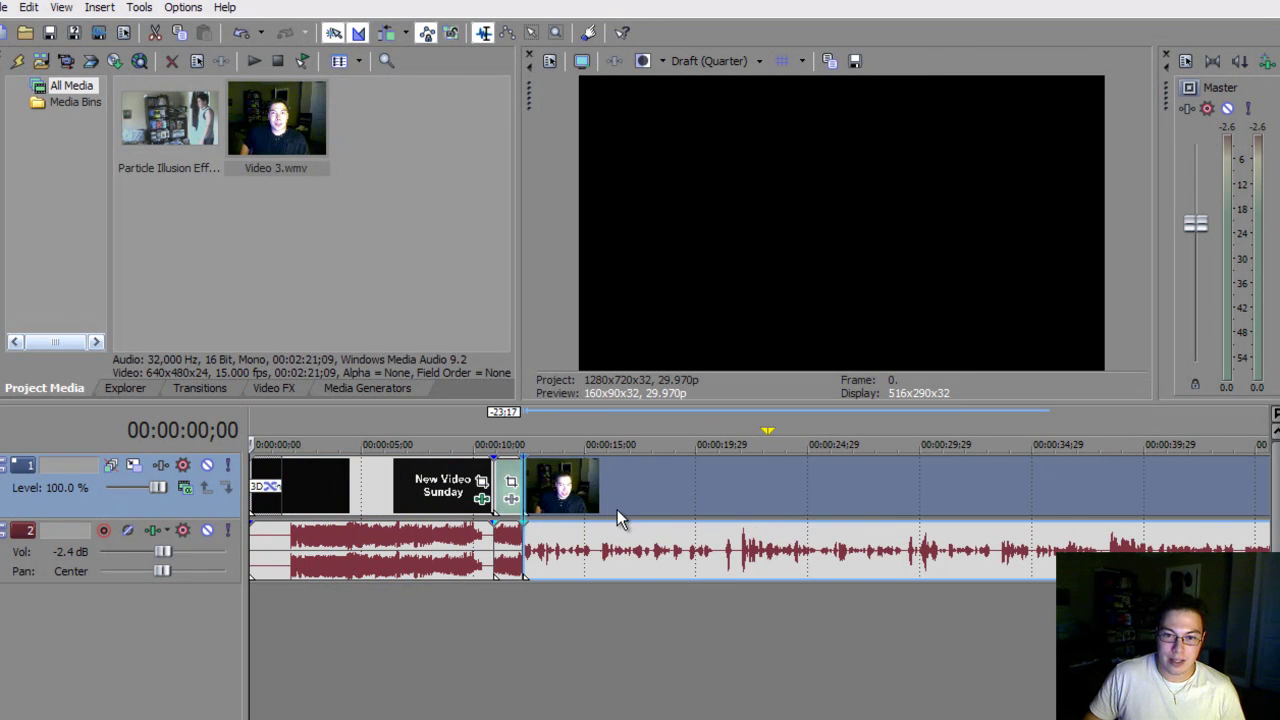
left_click(634, 590)
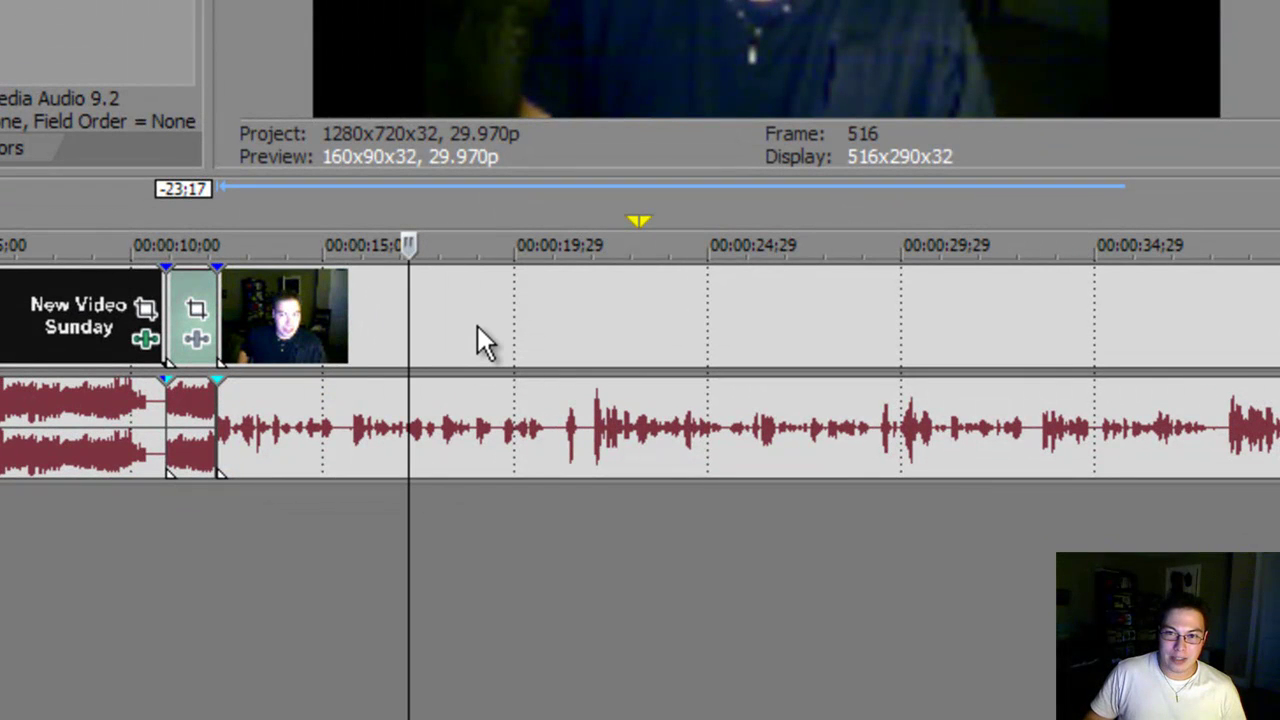
Step: Add the Sony Chroma Keyer effect to the Video 3 event via Video Event FX
right_click(478, 326)
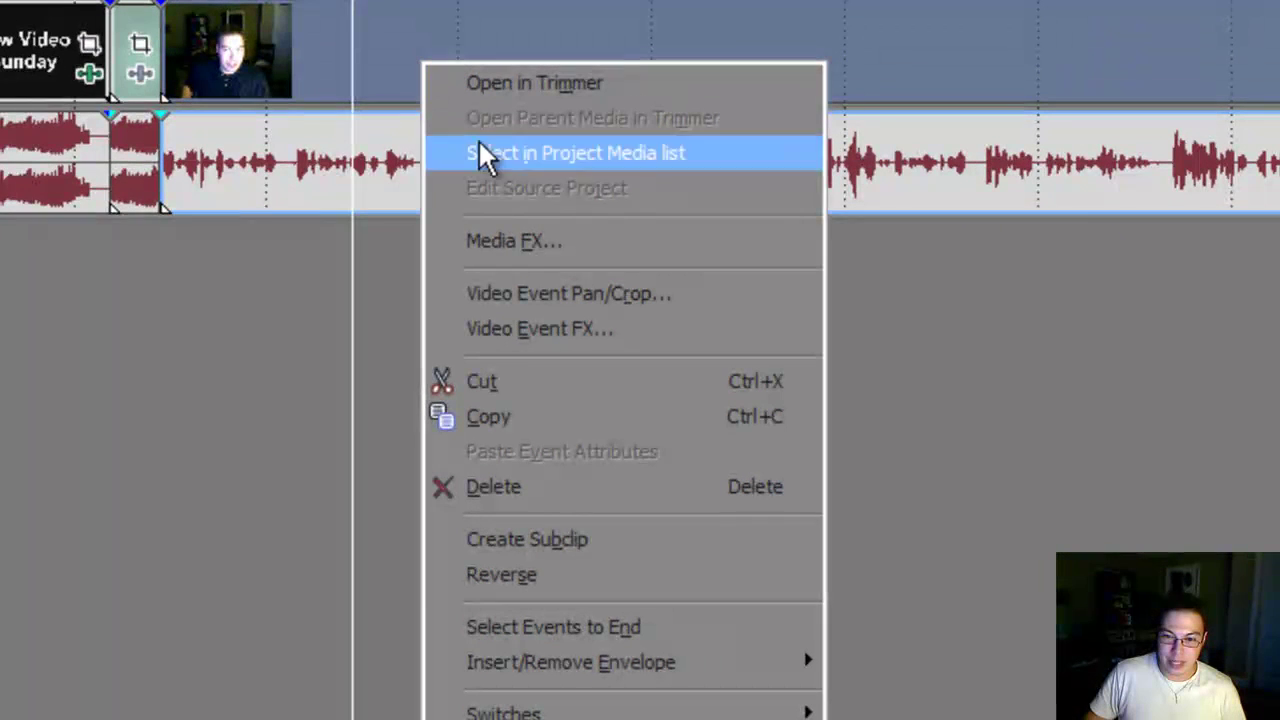
left_click(554, 329)
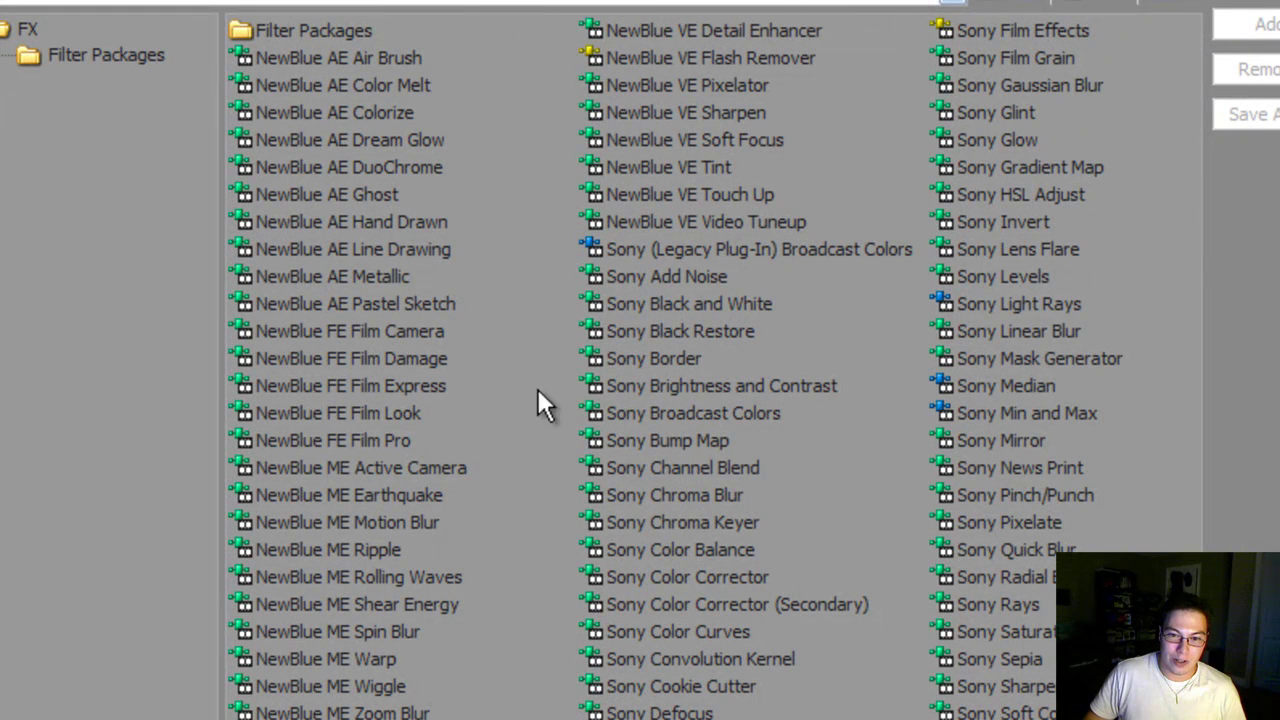
left_click(644, 522)
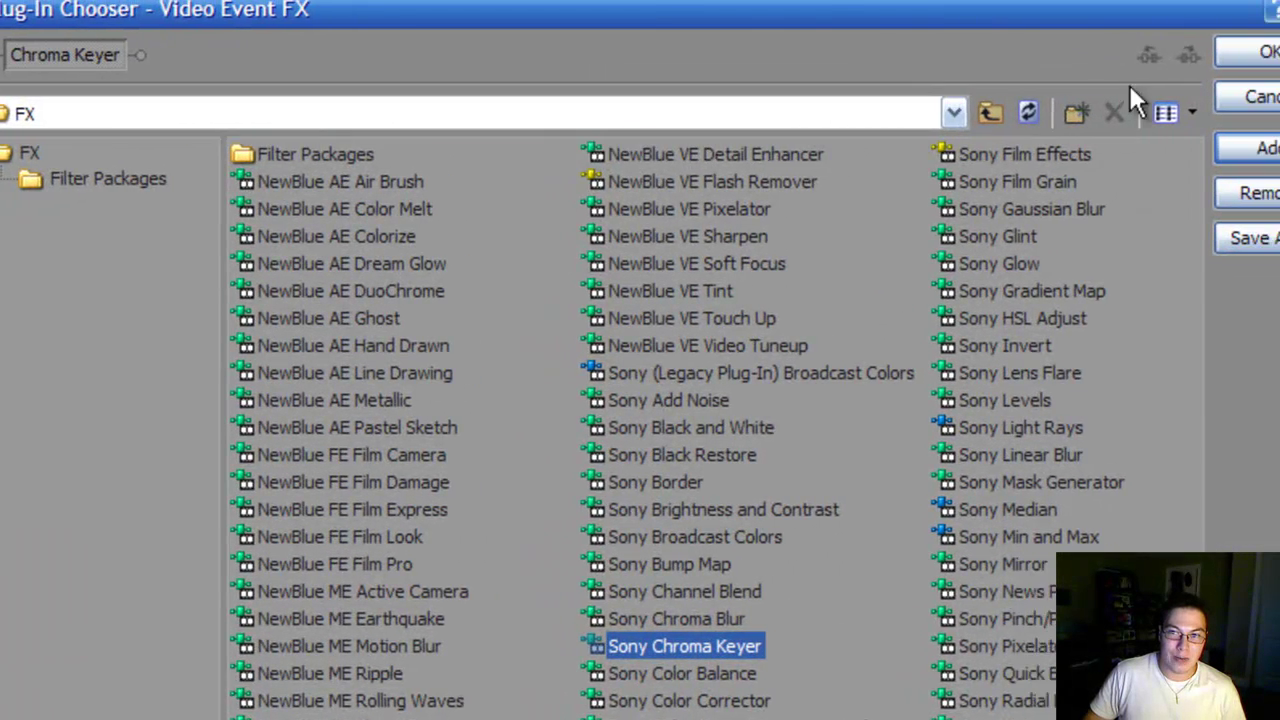
left_click(1160, 64)
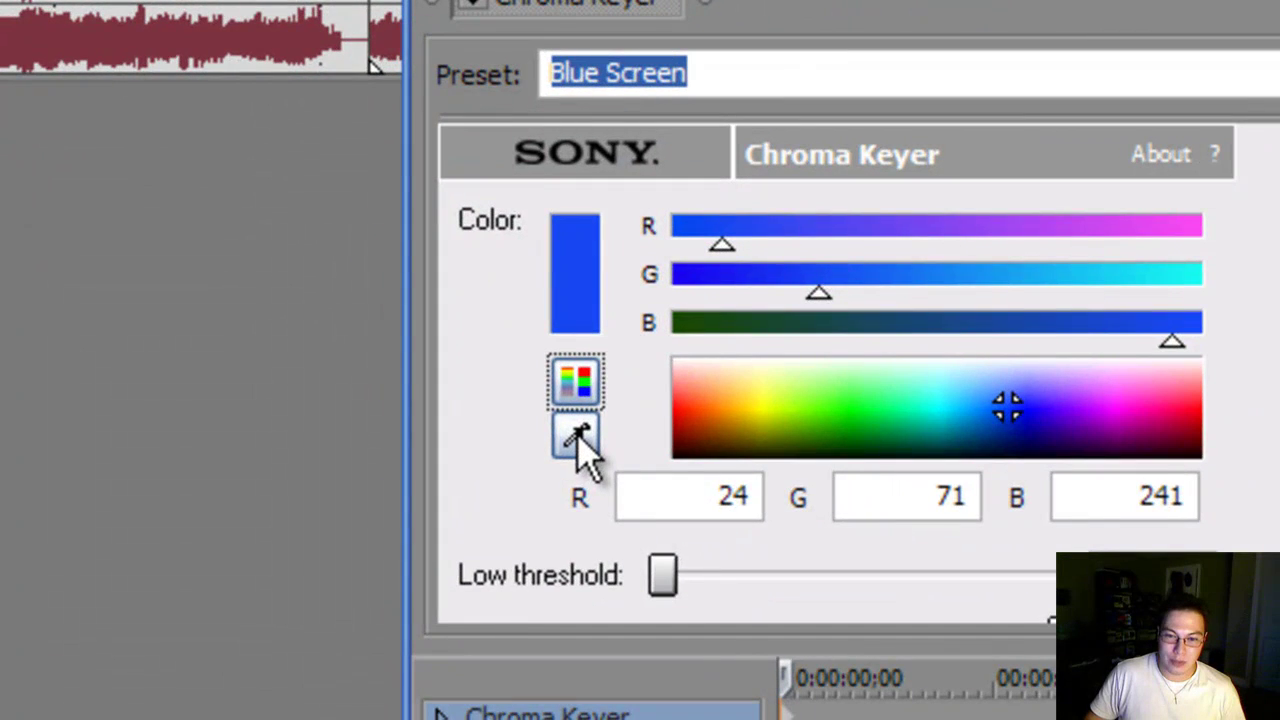
Step: Sample the background key colour, then set low threshold 1.000, high 0.593 and blur 0.254
left_click(580, 437)
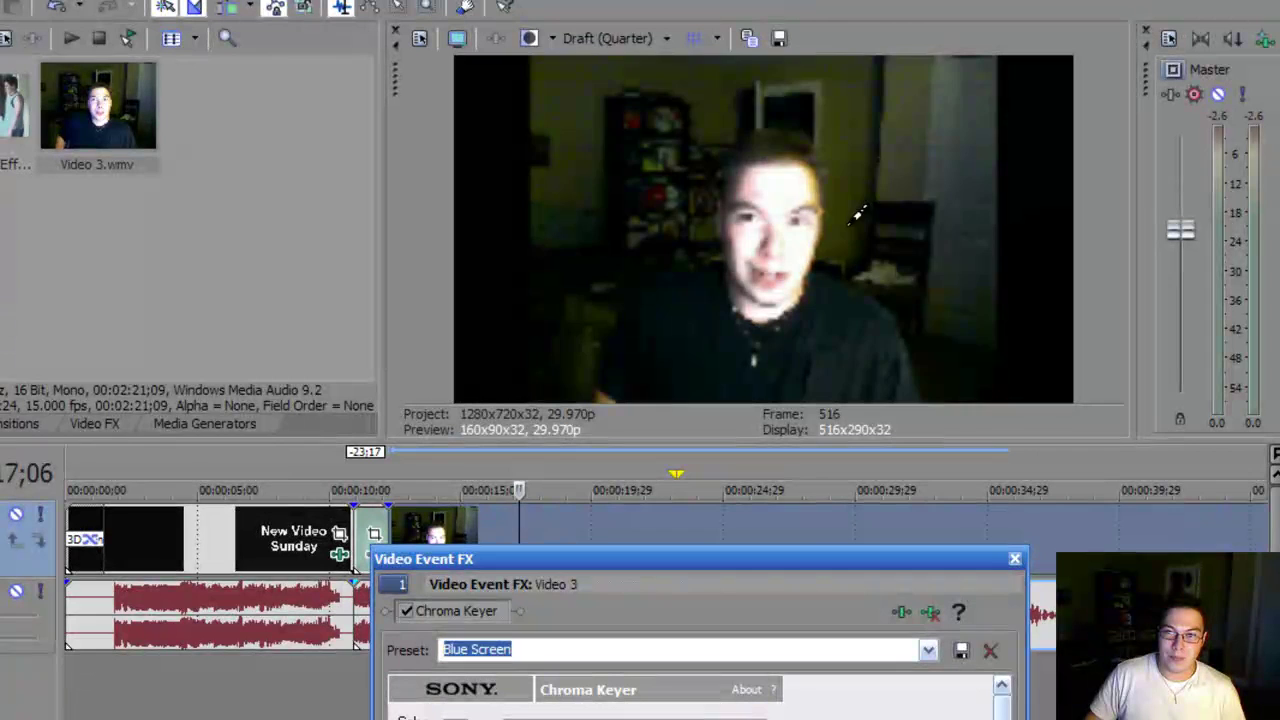
left_click(852, 220)
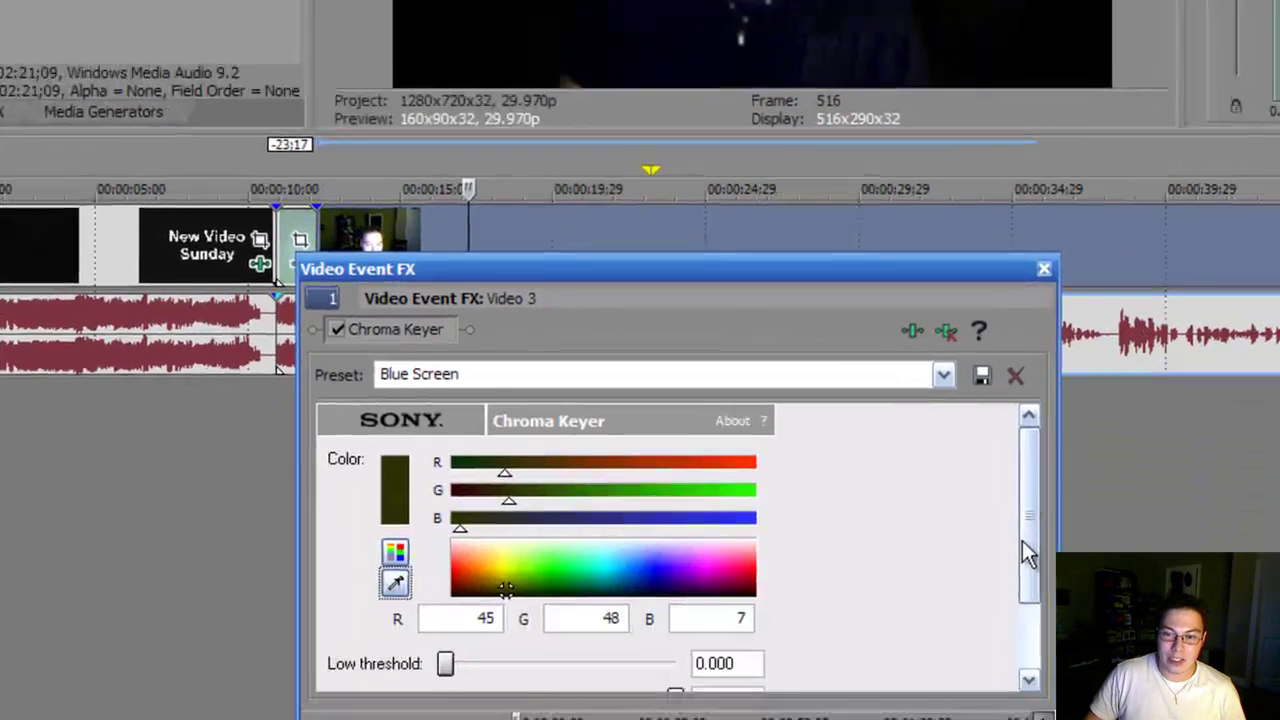
scroll(1022, 540, "down", 3)
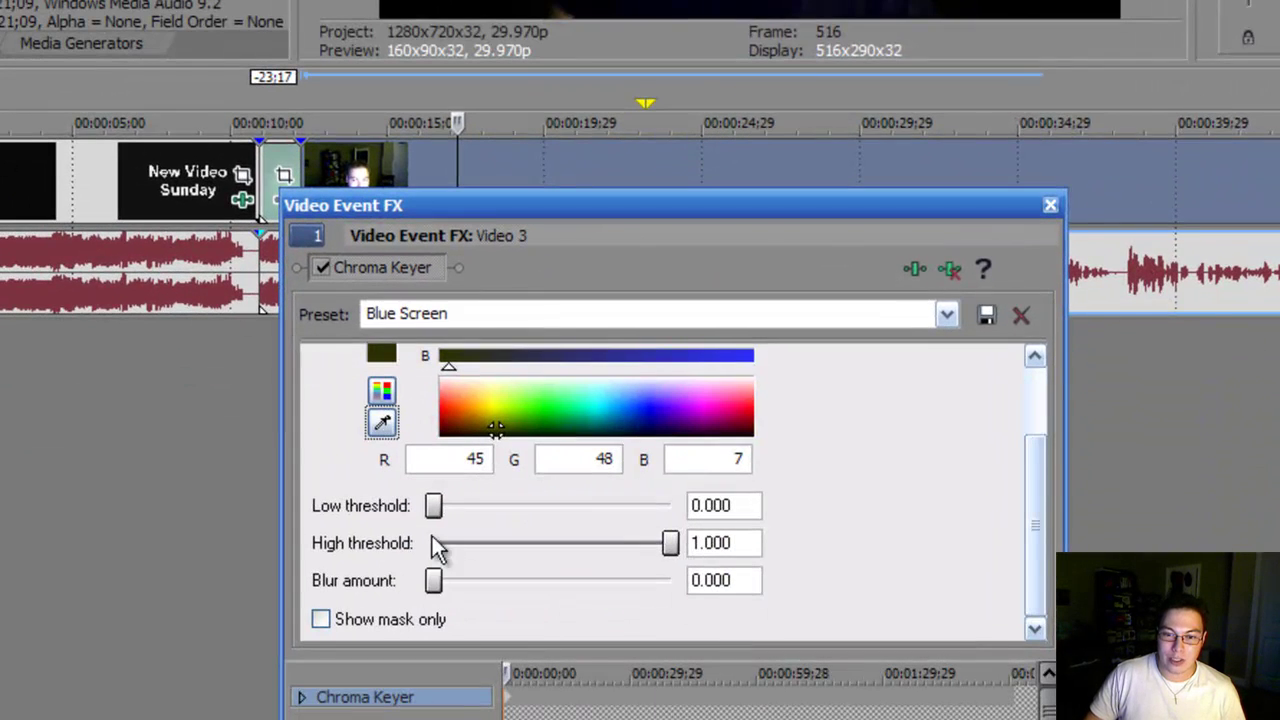
left_click_drag(433, 505, 593, 510)
left_click_drag(433, 580, 503, 584)
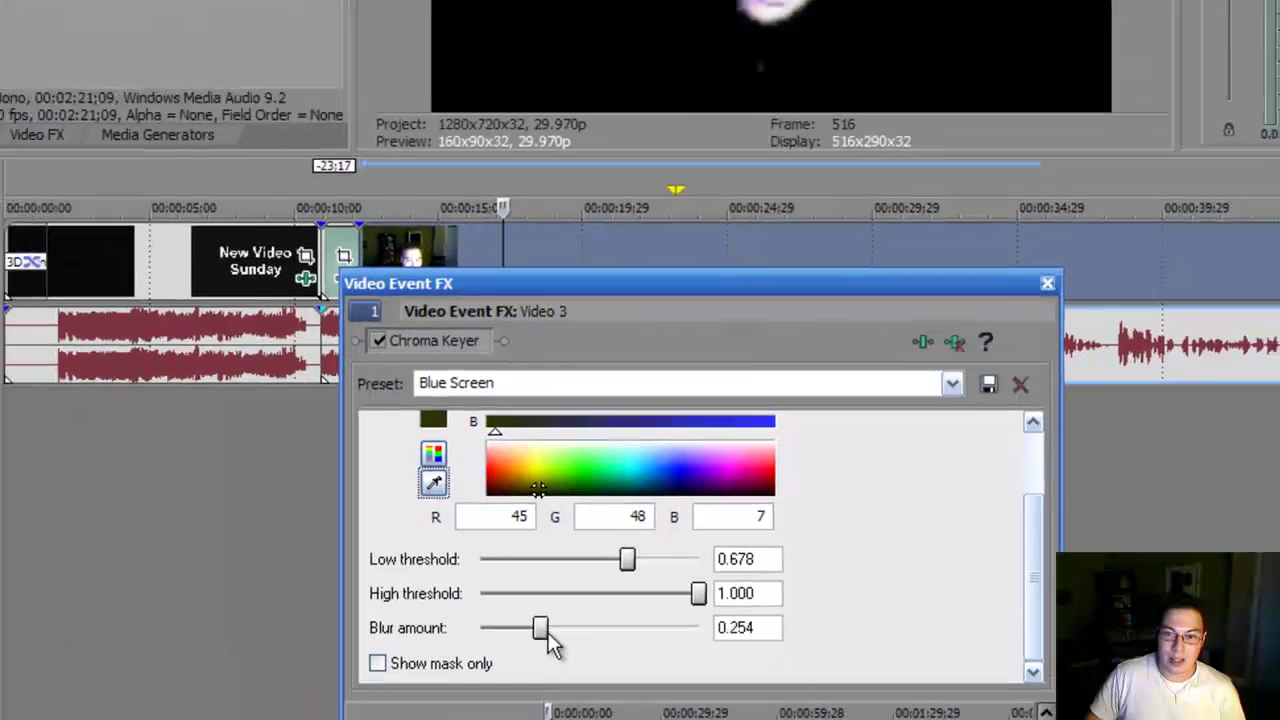
left_click_drag(700, 593, 609, 593)
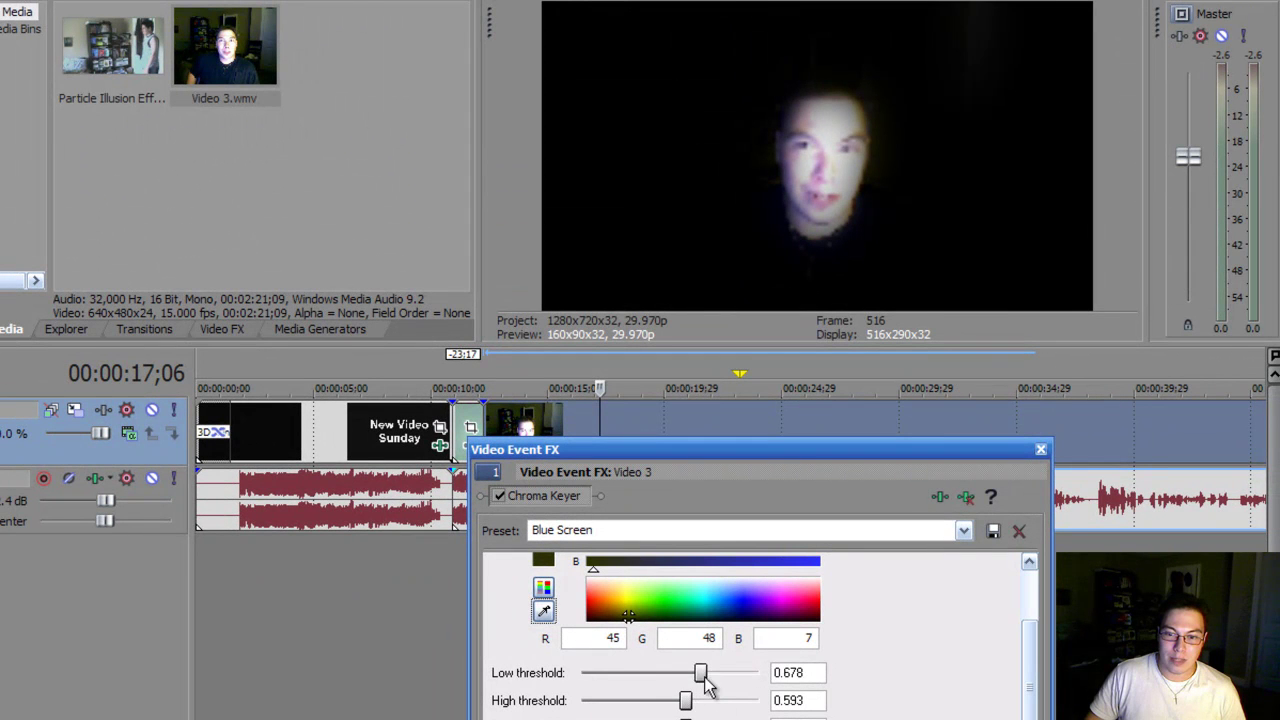
left_click_drag(706, 683, 762, 676)
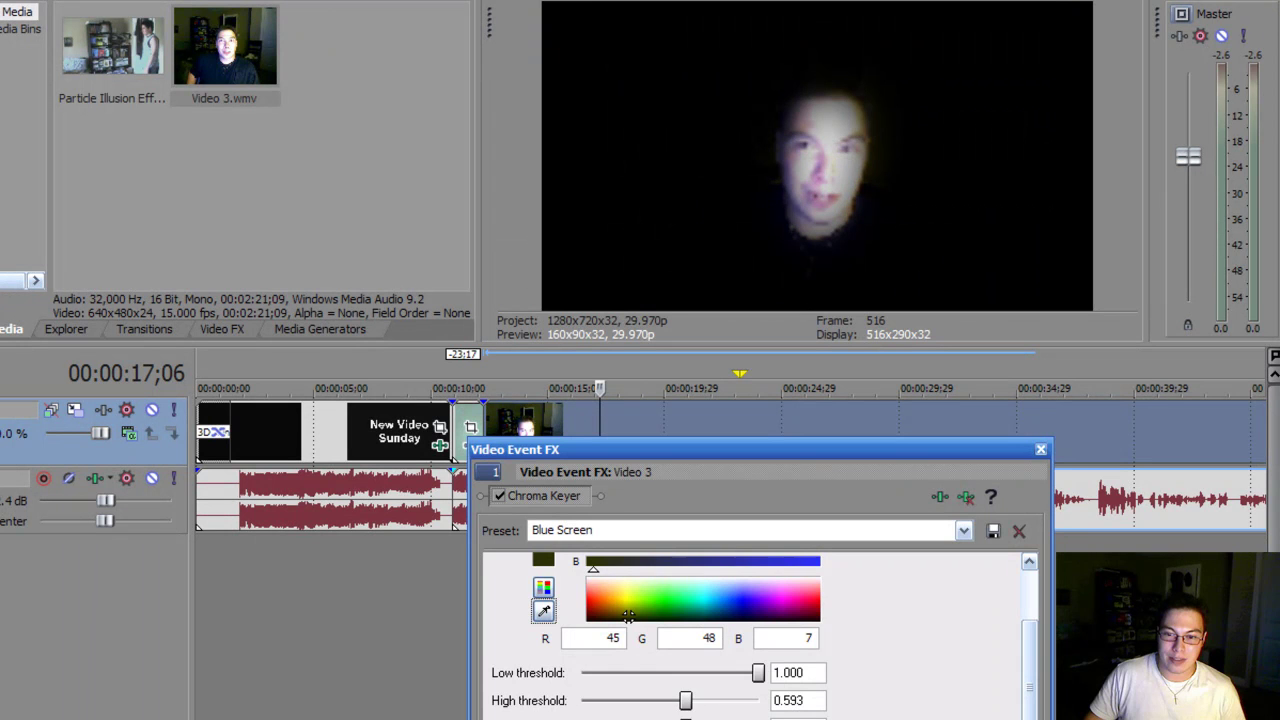
left_click(1041, 449)
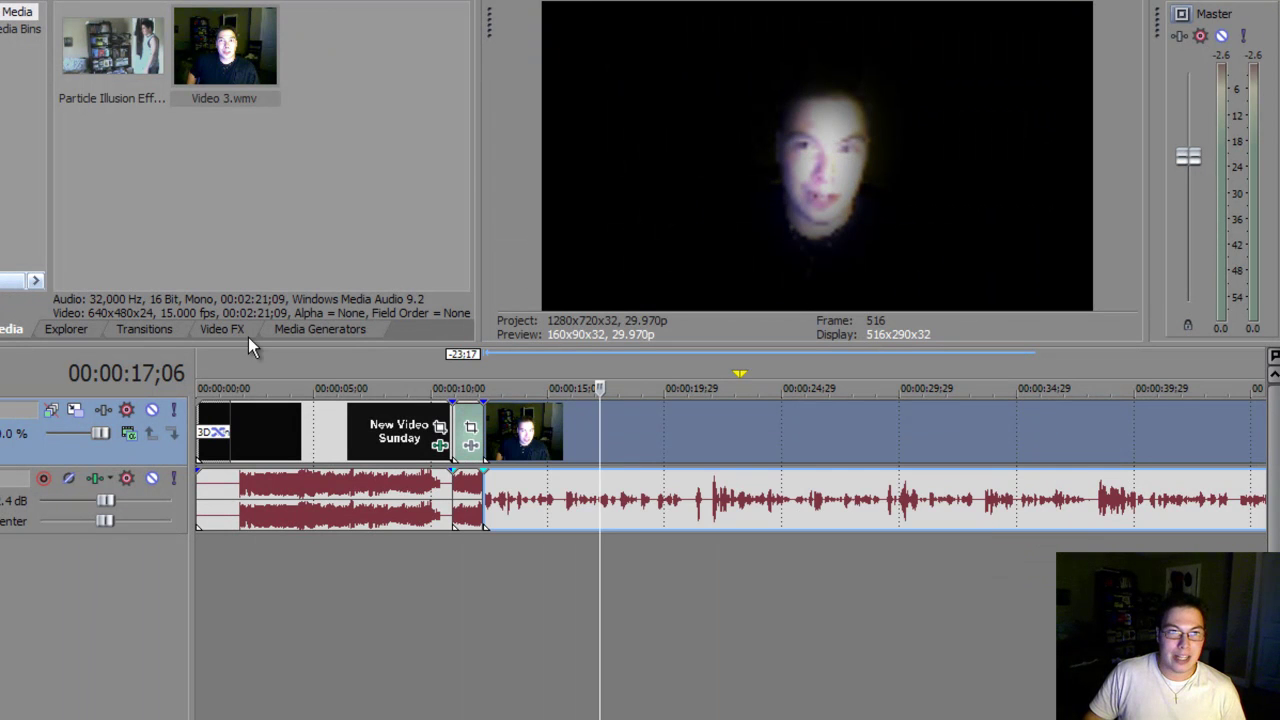
Step: Import the dancer poster JPEG from My Pictures with Ctrl+I
key("ctrl+i")
left_click(378, 330)
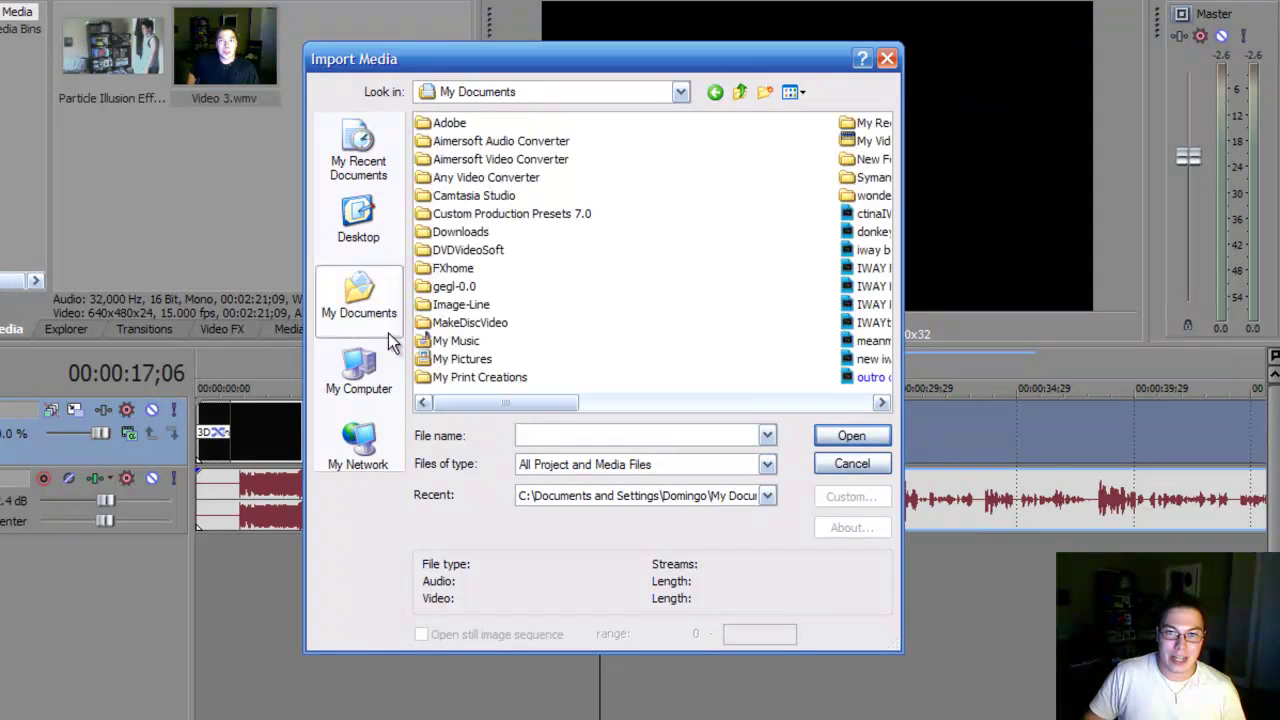
double_click(446, 360)
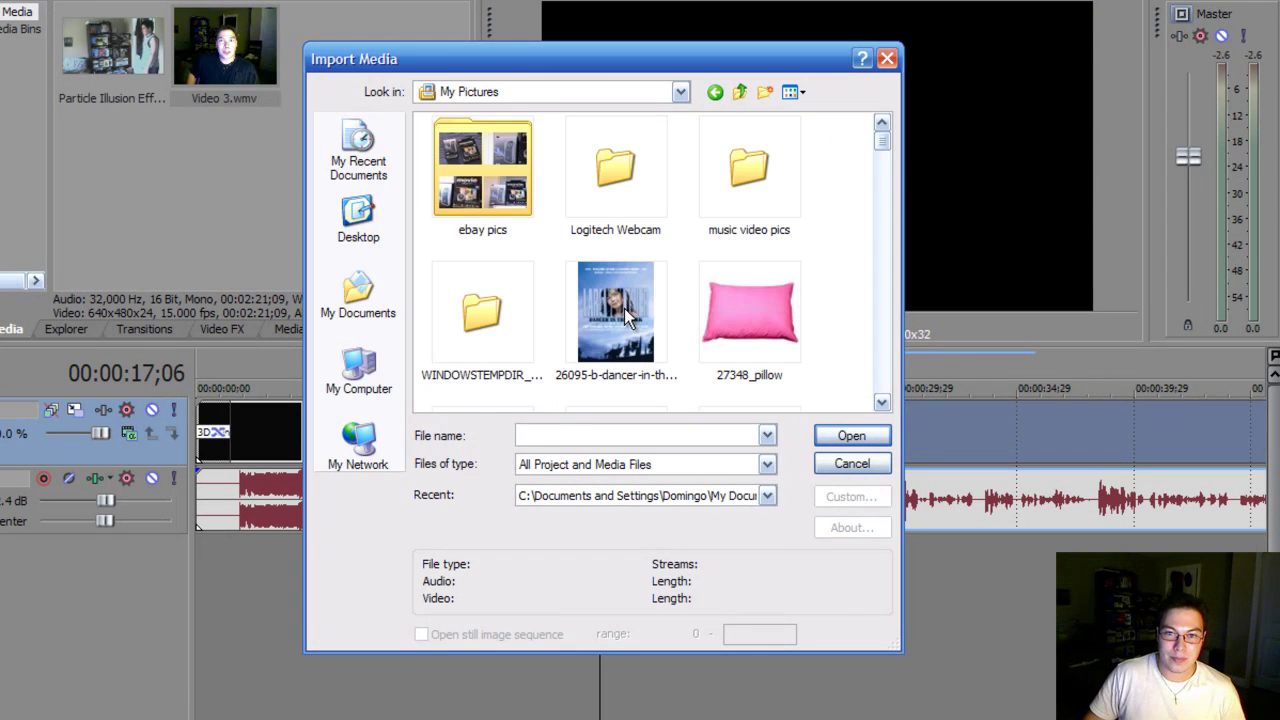
double_click(590, 314)
Step: Place the dancer image on a new third video track and stretch it into a long event
left_click_drag(150, 60, 501, 594)
left_click_drag(598, 570, 1165, 570)
left_click(489, 631)
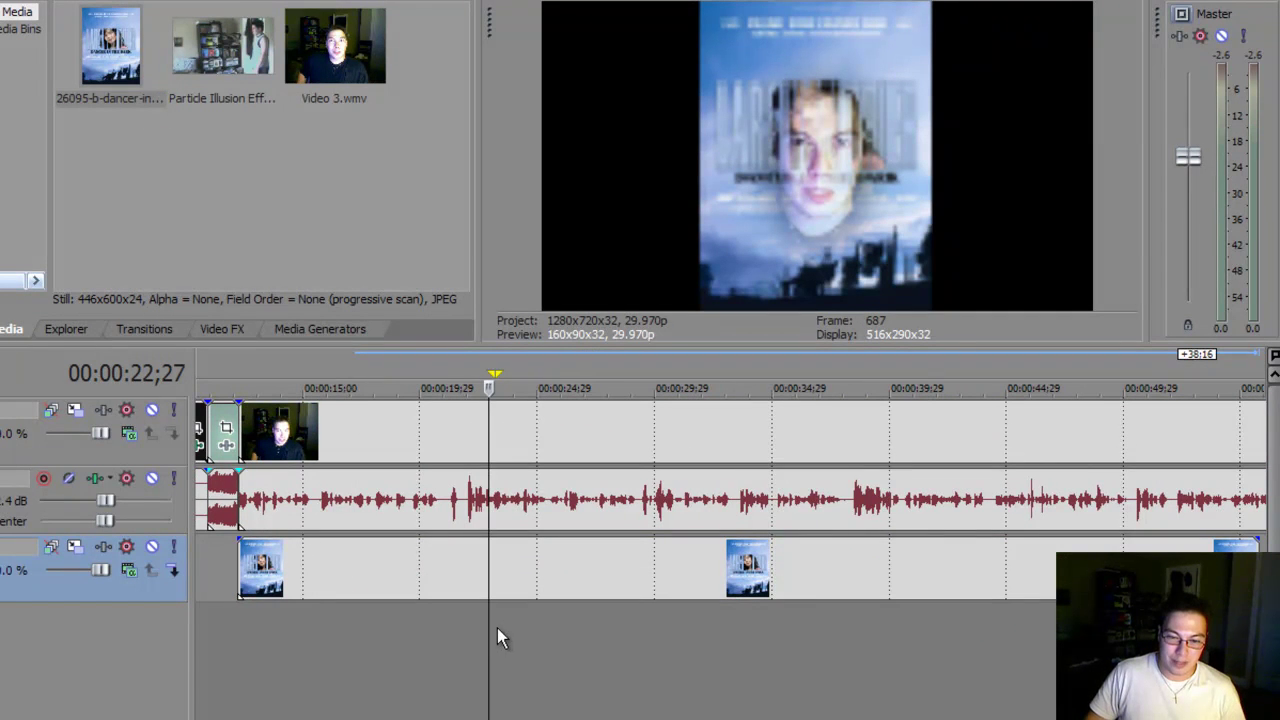
scroll(730, 500, "down", 6)
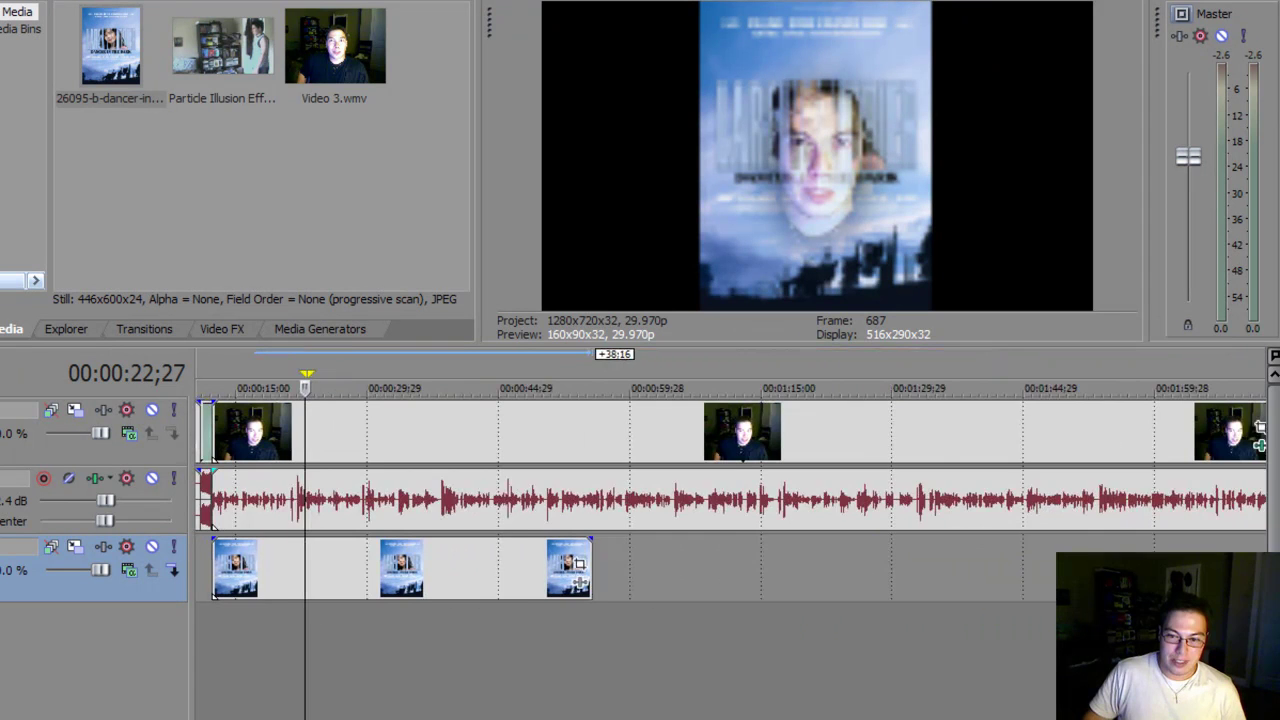
scroll(700, 500, "down", 3)
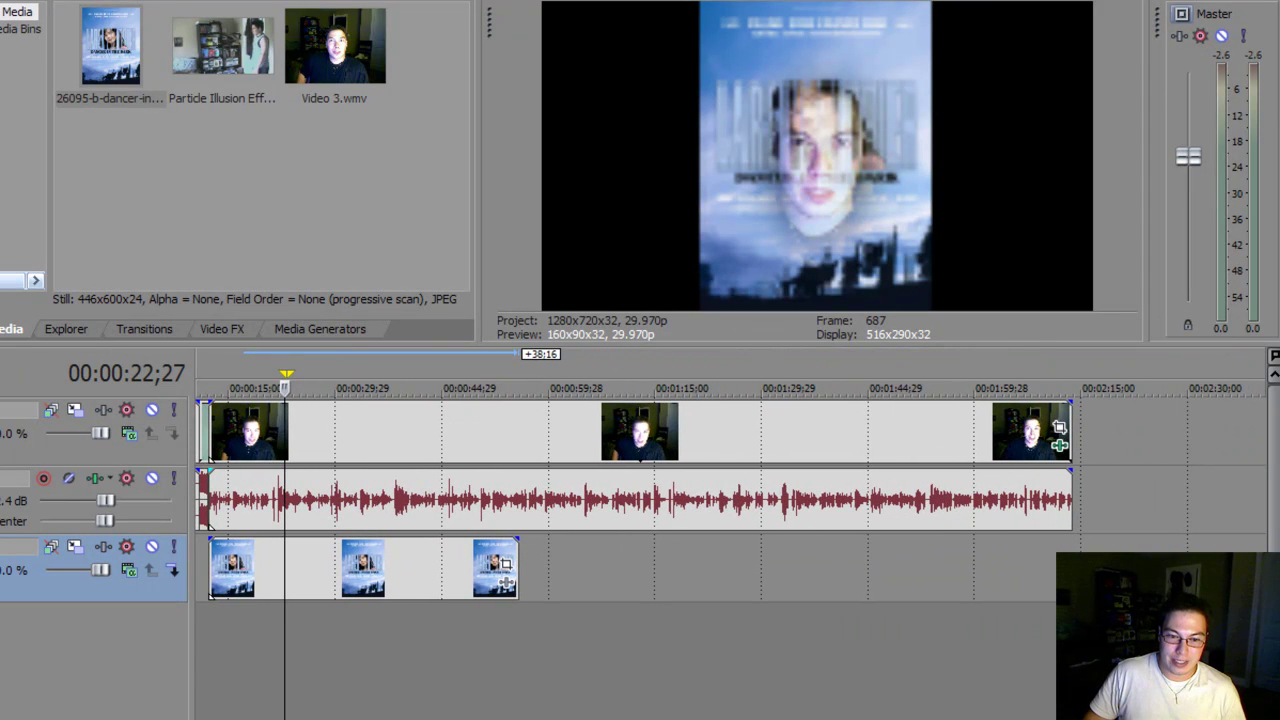
scroll(210, 678, "down", 1)
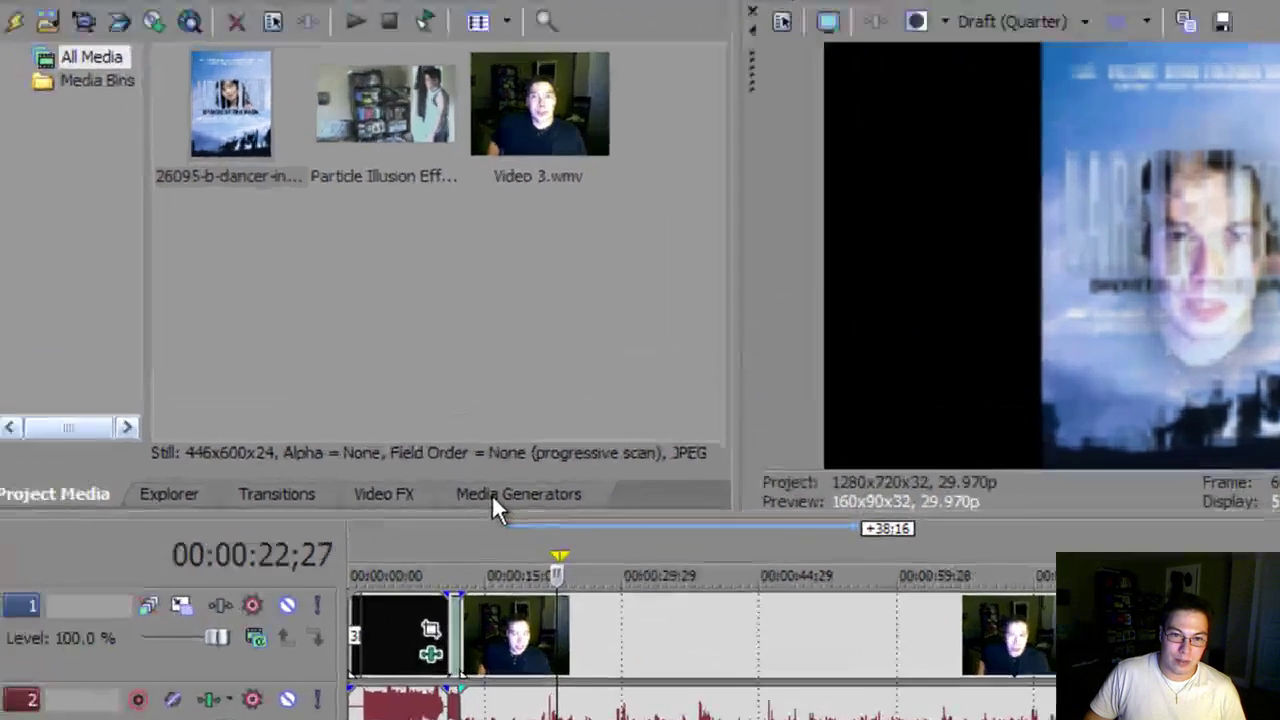
Step: Add the Horizon preset of the Checkerboard media generator after the dancer image
left_click(492, 494)
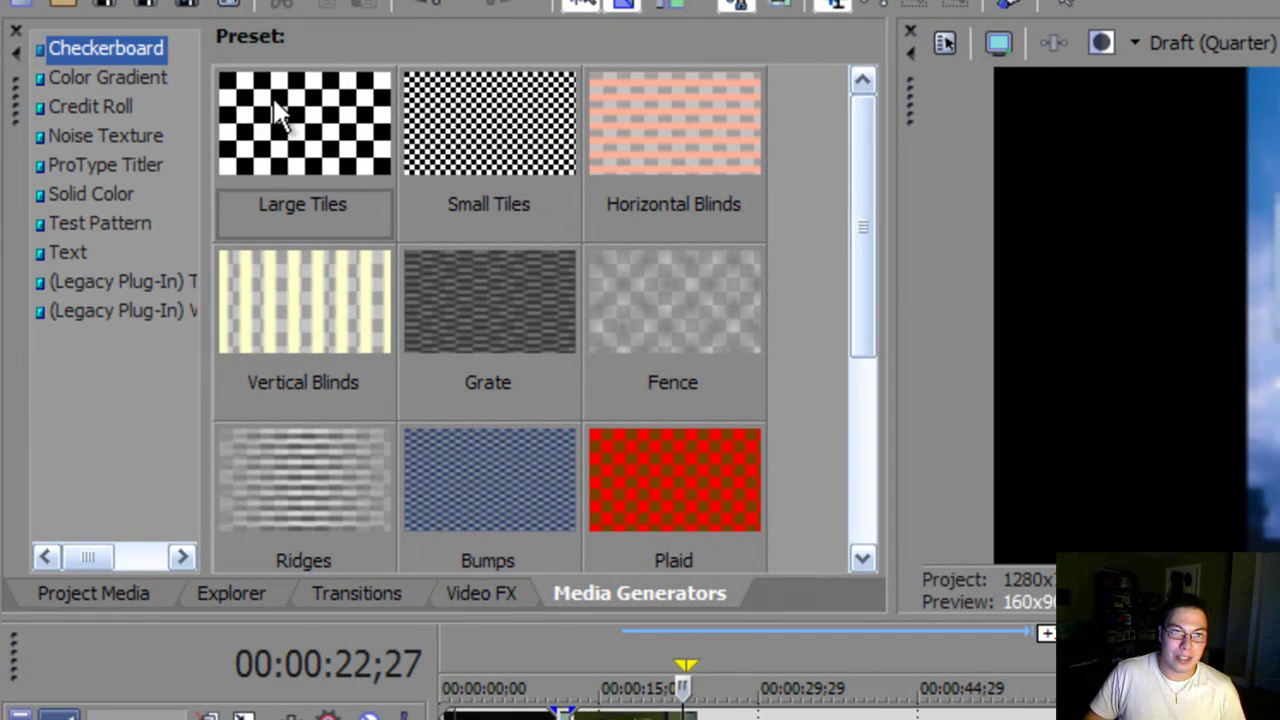
left_click_drag(857, 198, 832, 335)
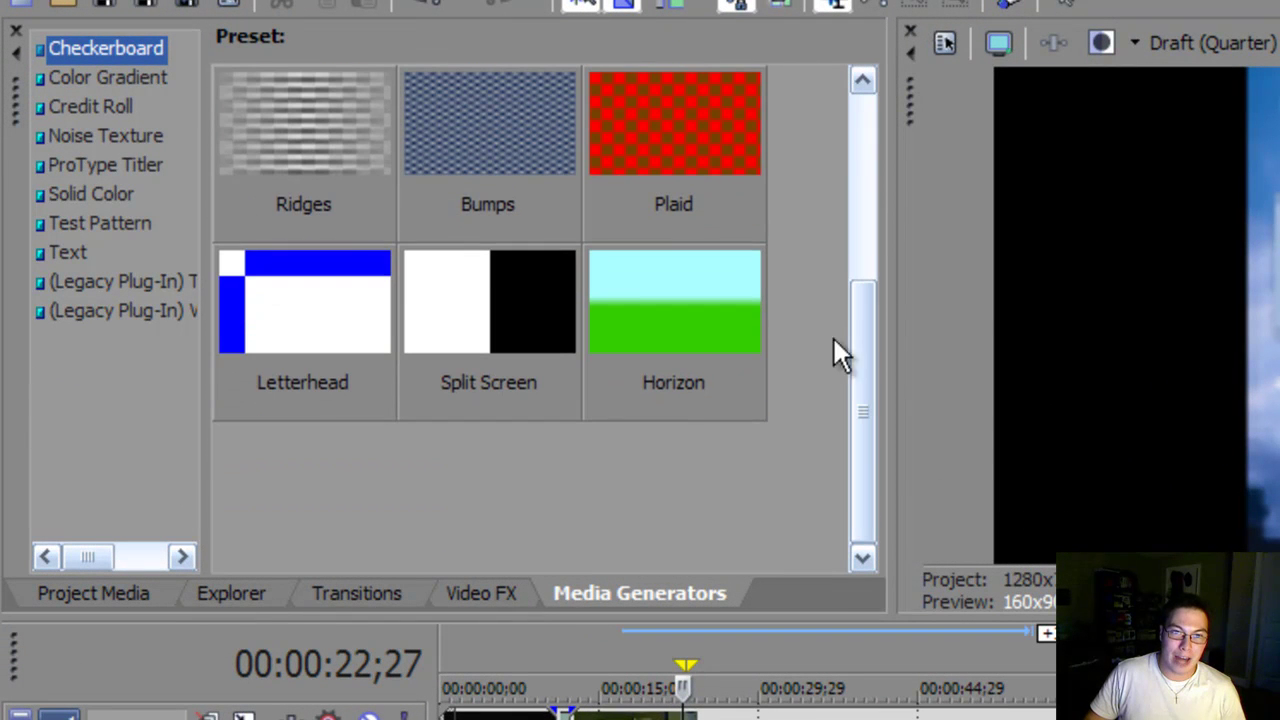
double_click(634, 288)
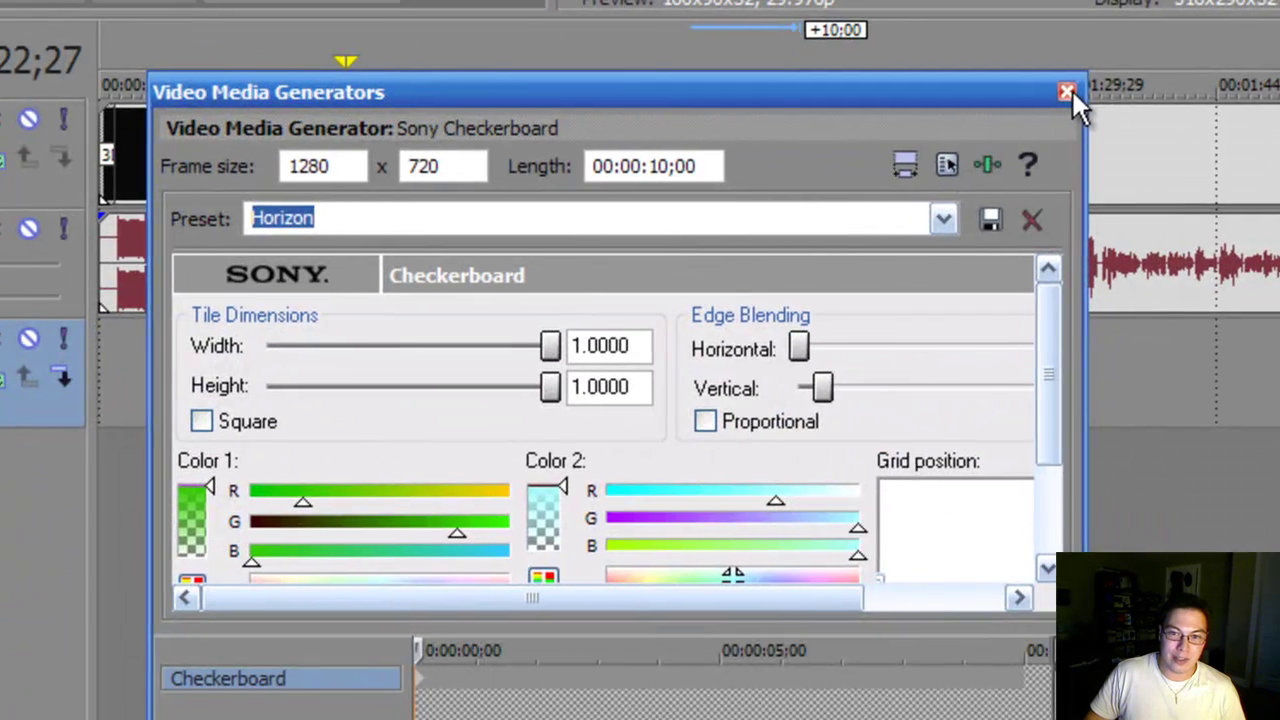
left_click(1071, 90)
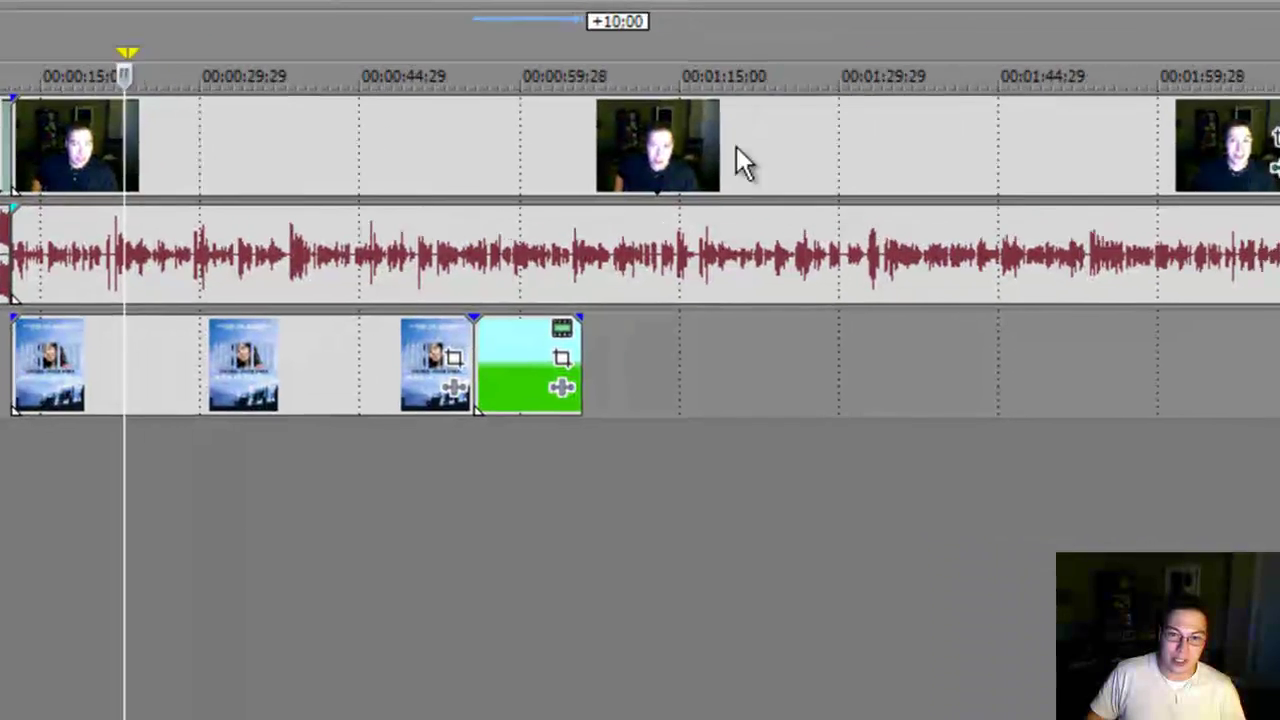
left_click(519, 431)
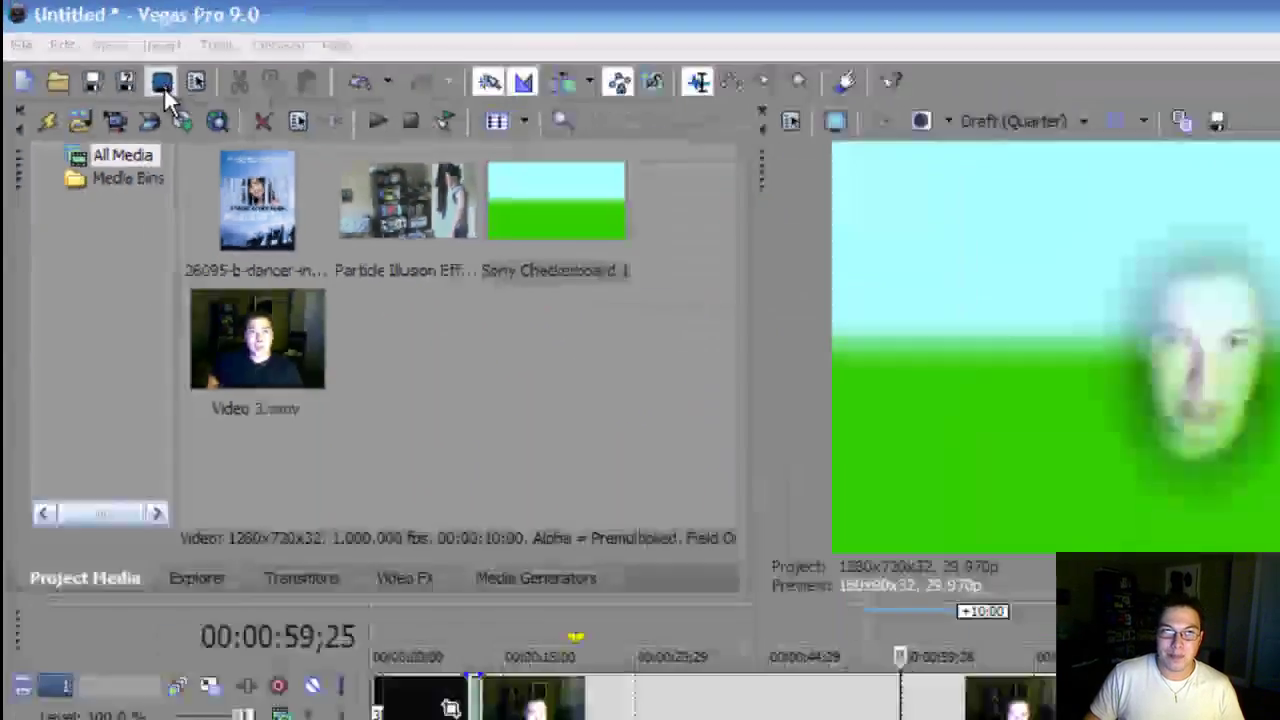
Step: Open the custom settings of the Youtube HD WMV render template
left_click(455, 238)
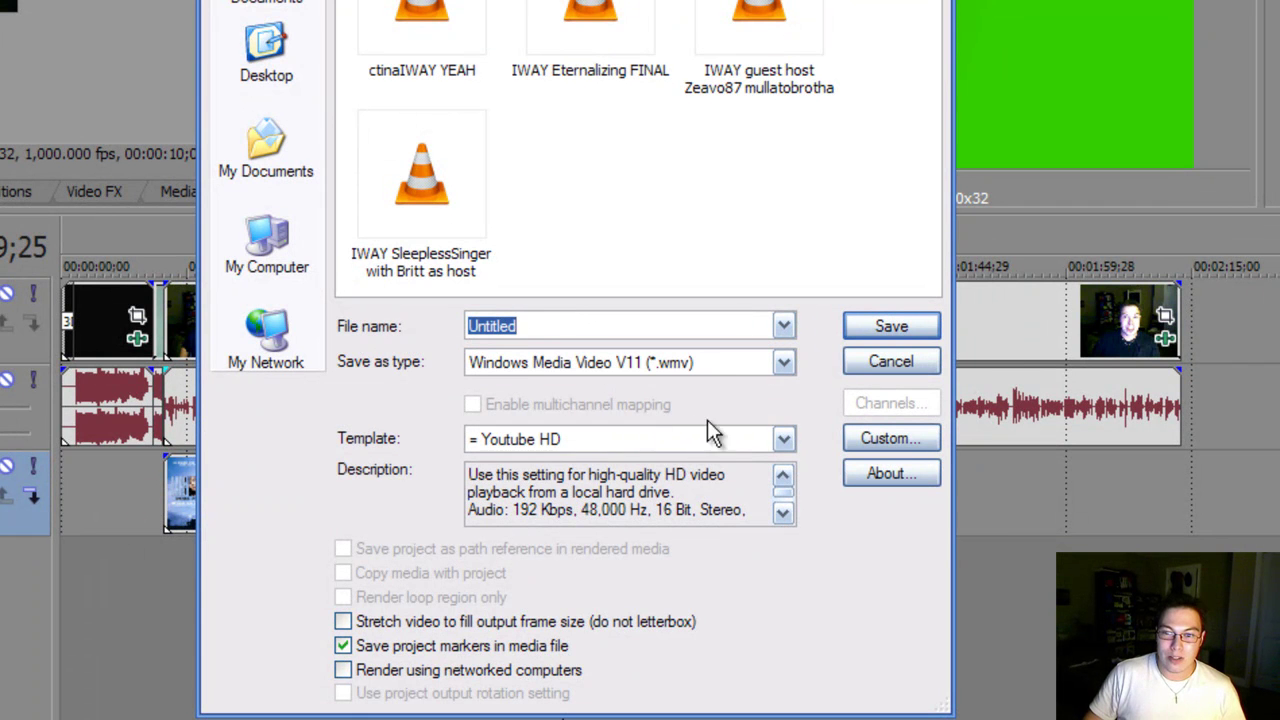
left_click(881, 442)
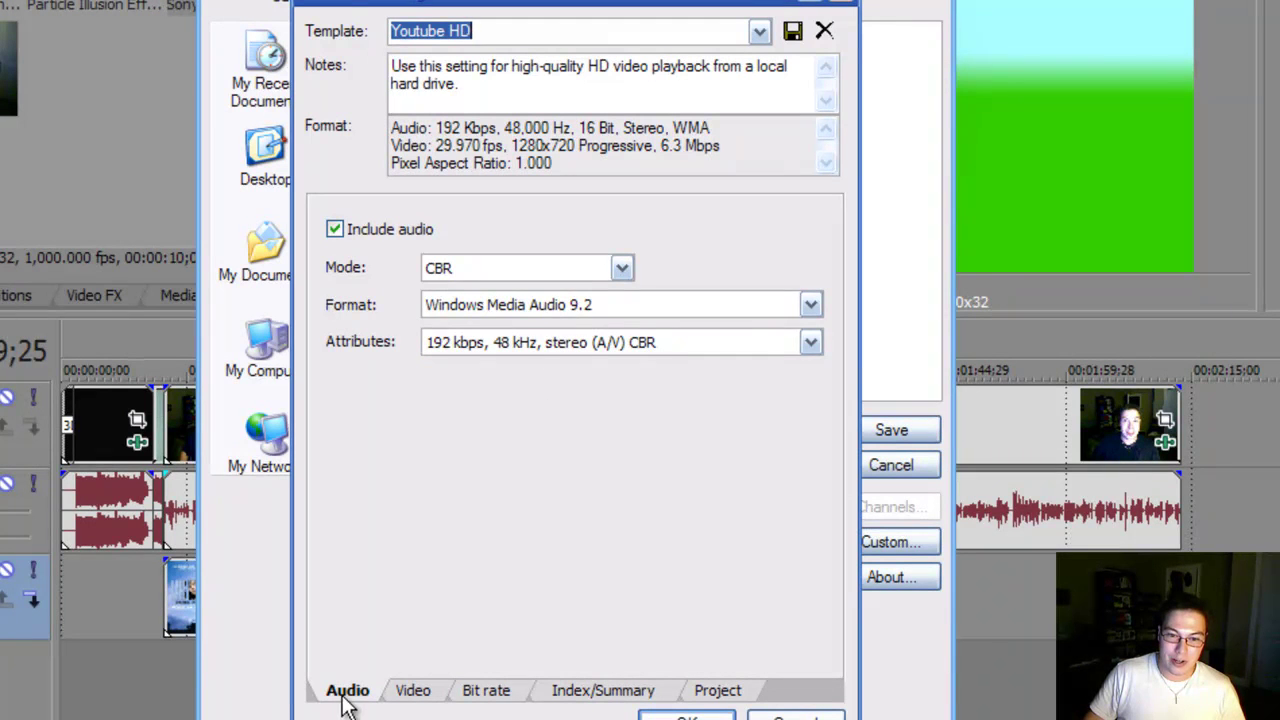
Step: Review the Youtube HD template's video, bit rate, summary and quality settings, keeping 1280x720, and close unchanged
left_click(413, 690)
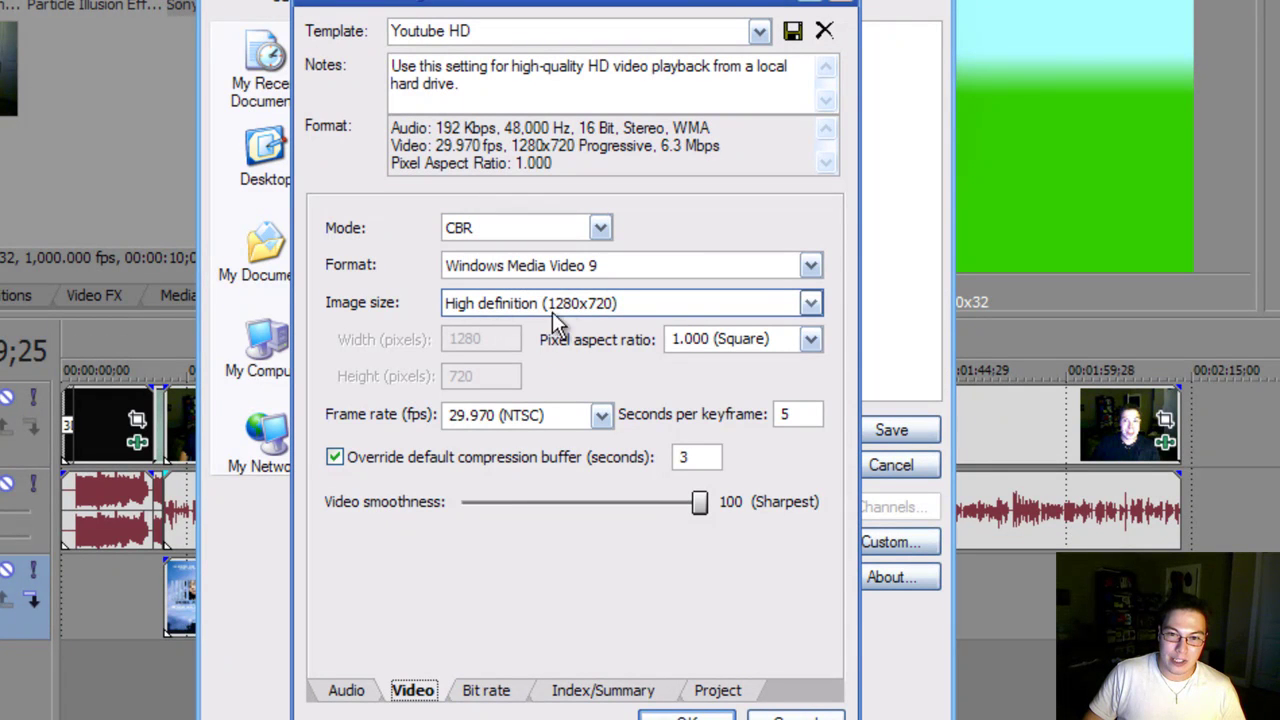
left_click(812, 304)
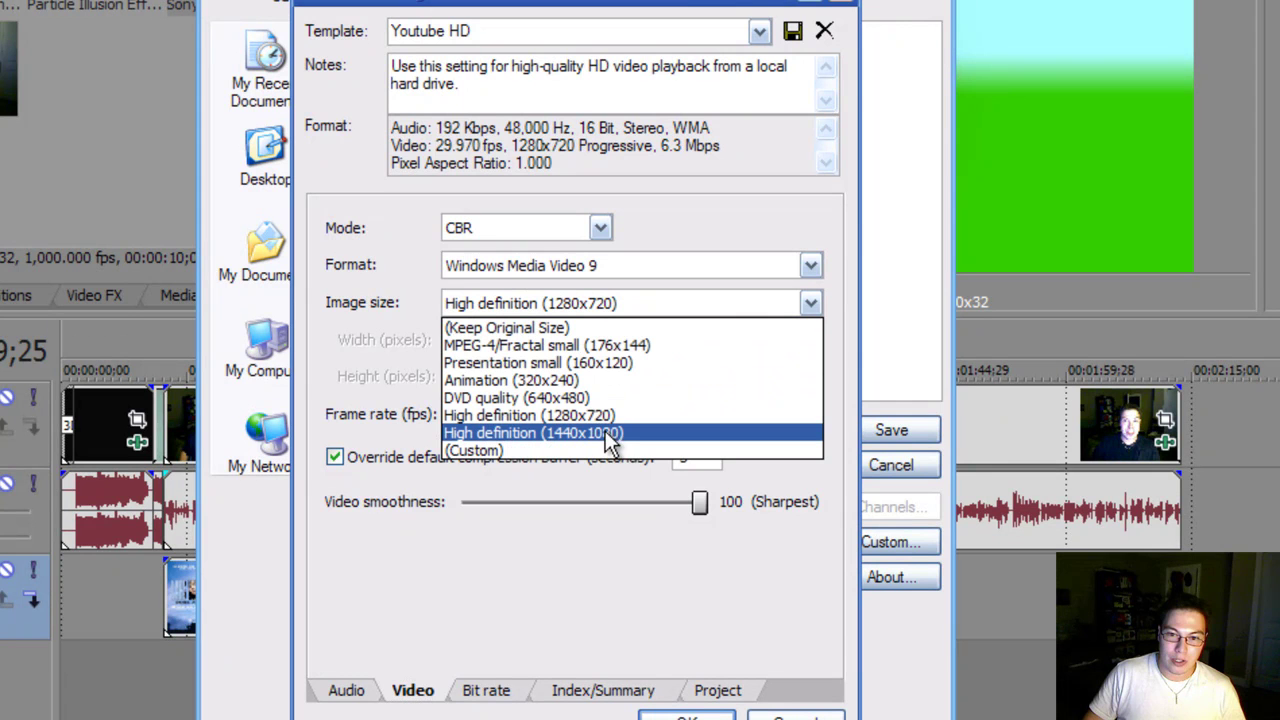
left_click(416, 257)
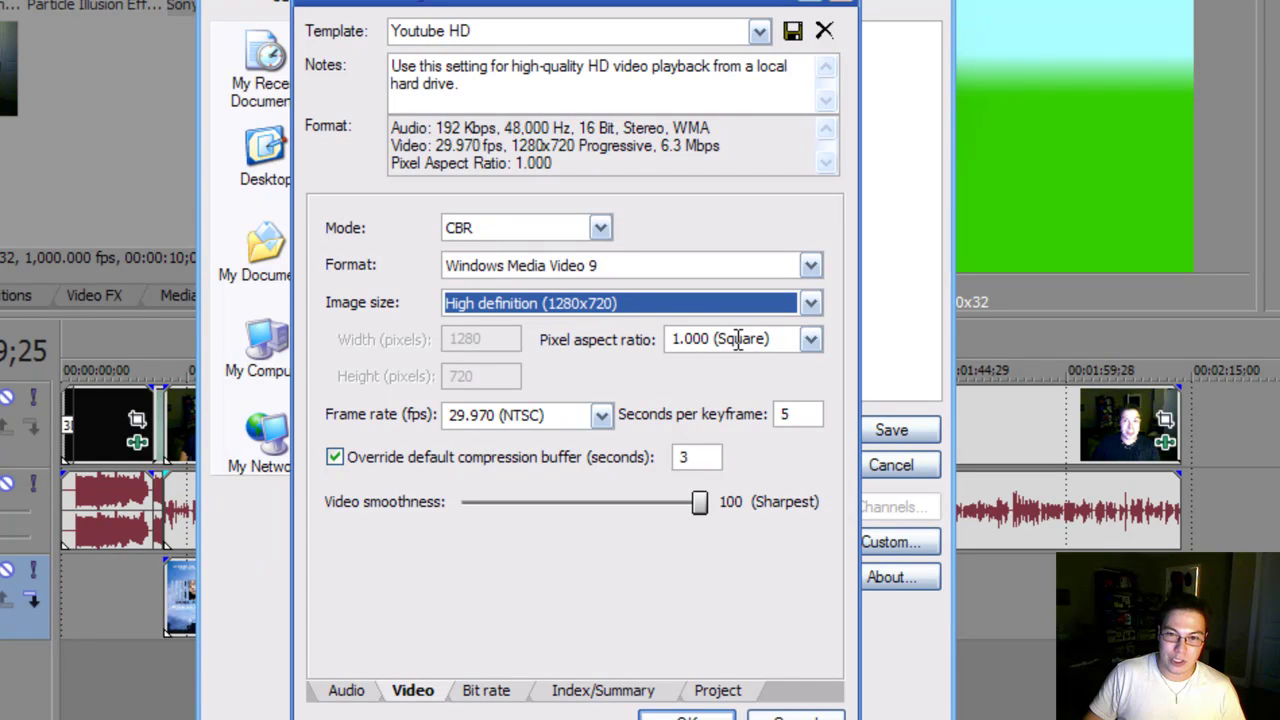
left_click(482, 692)
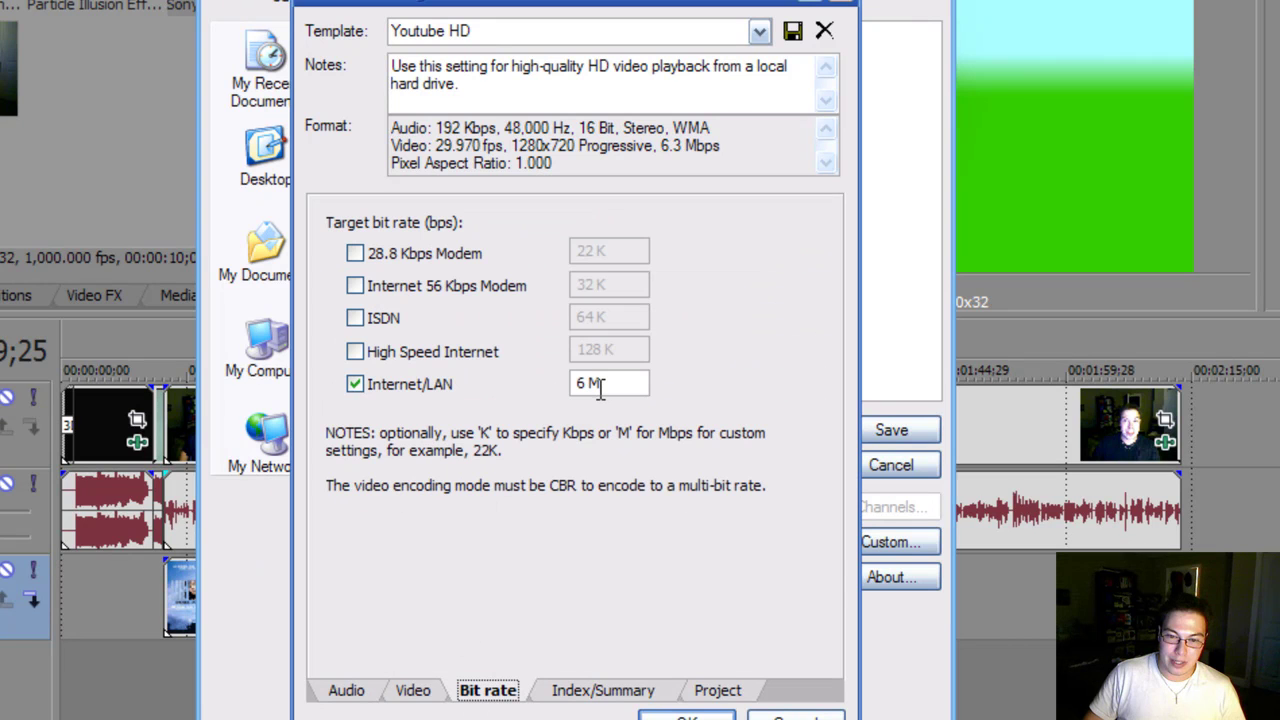
left_click(608, 692)
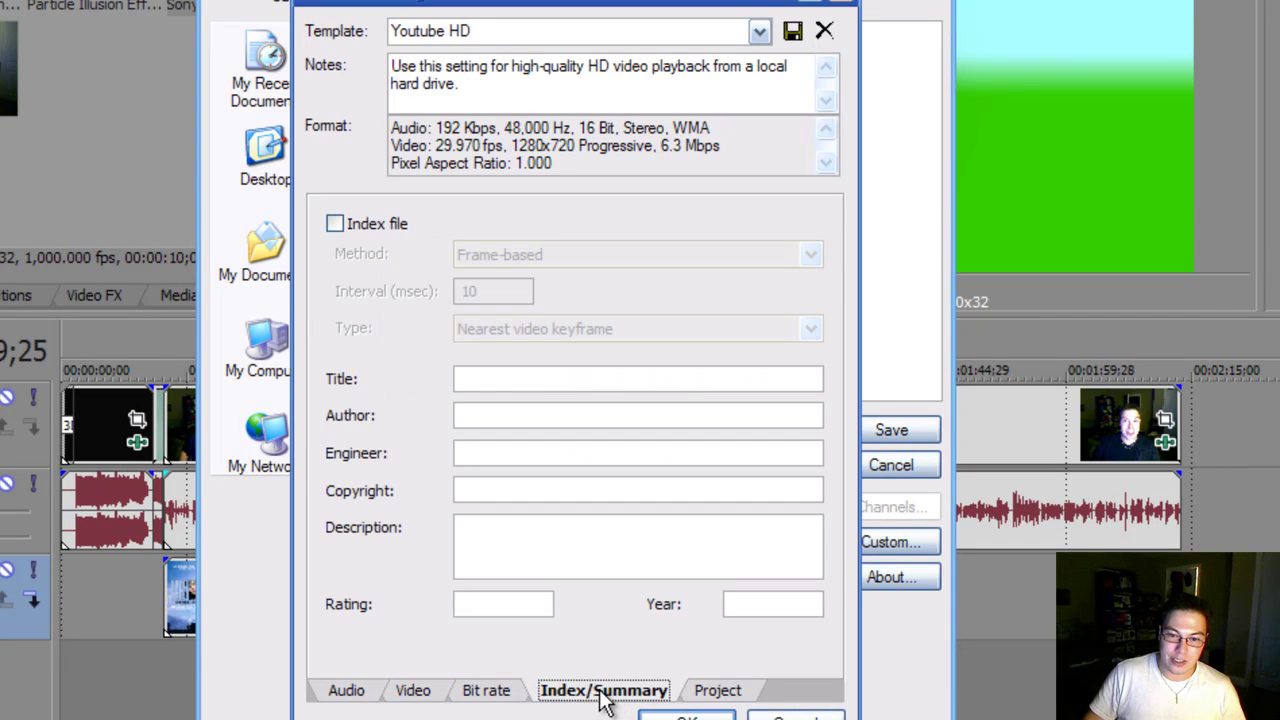
left_click(712, 691)
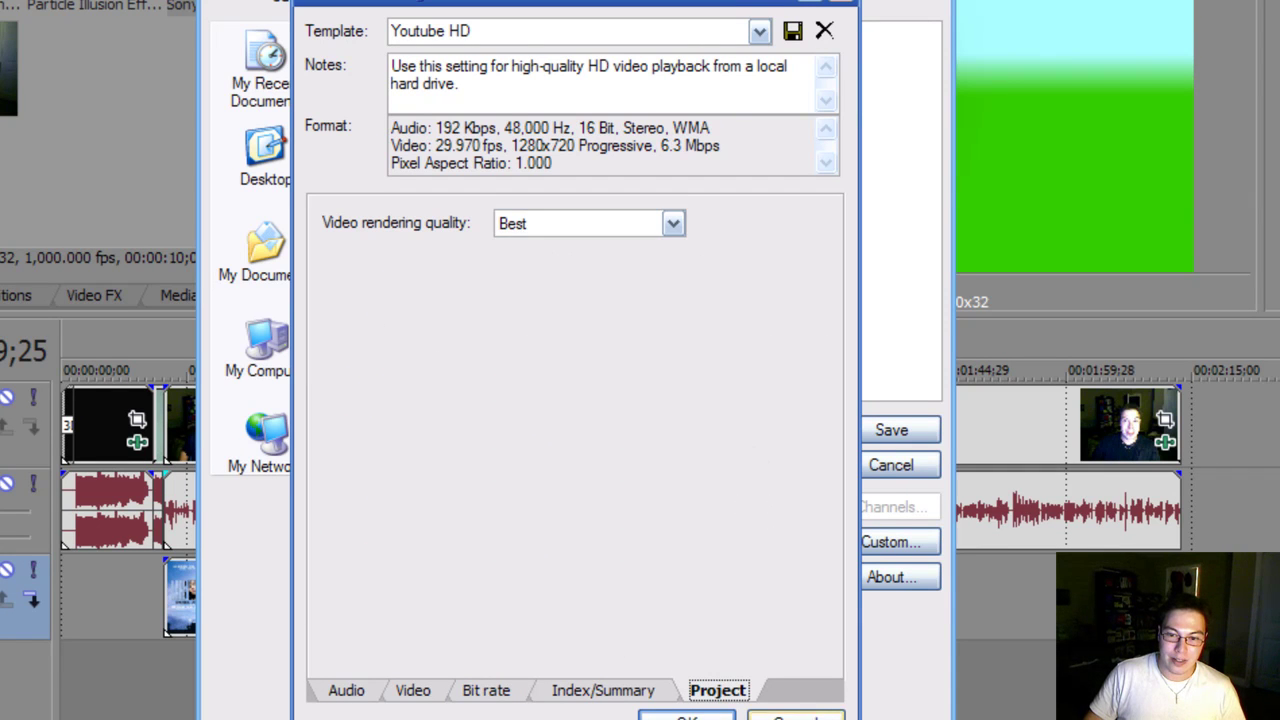
left_click(808, 714)
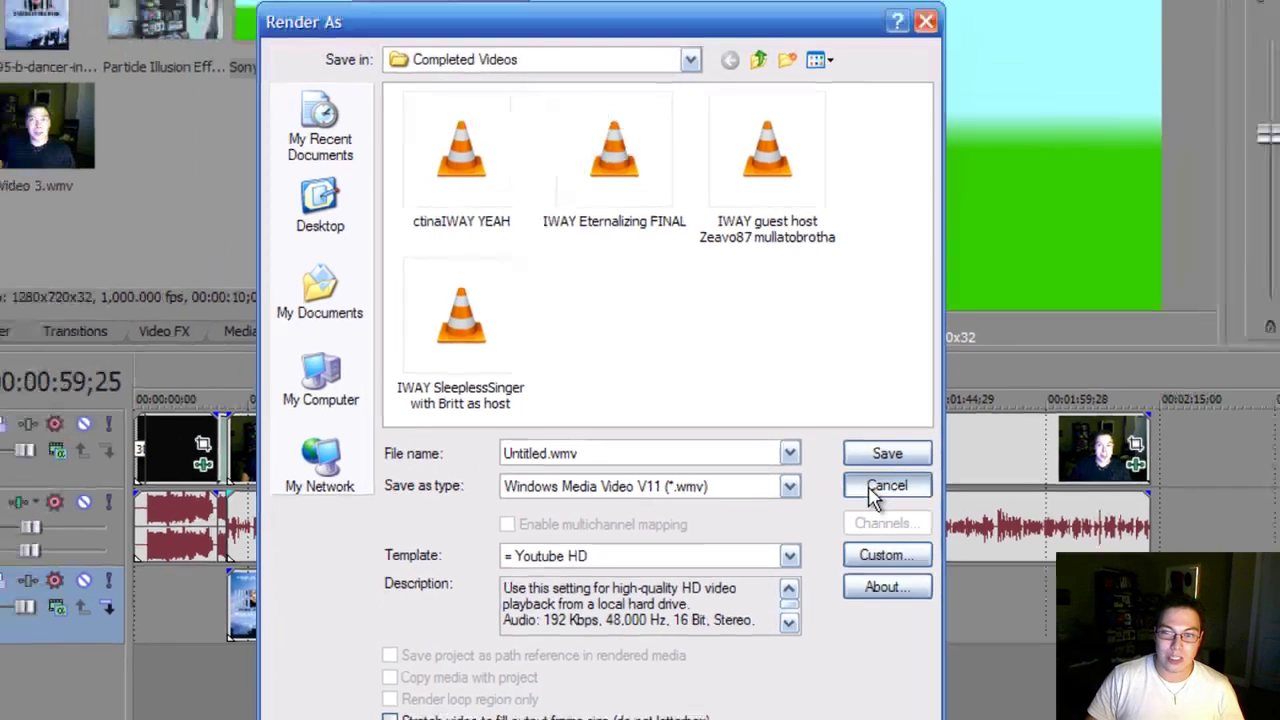
Step: Cancel the Render As dialog without rendering Untitled.wmv, returning to the project timeline
left_click(882, 464)
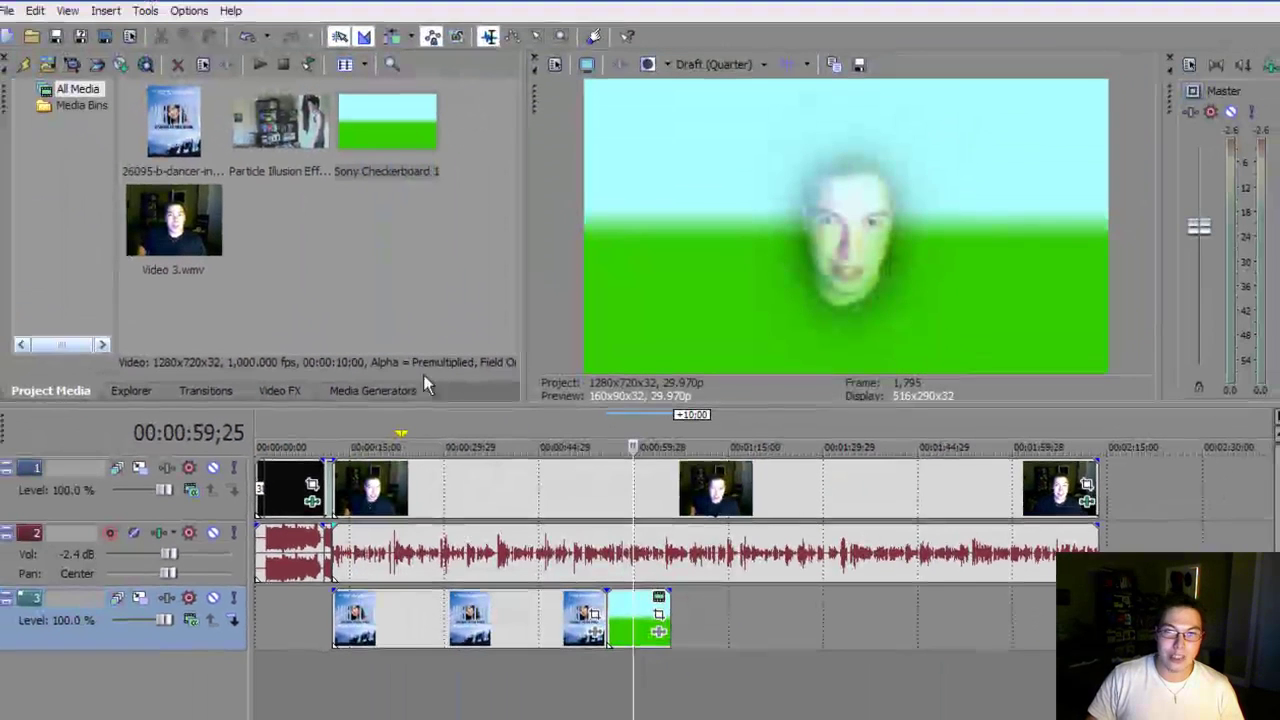